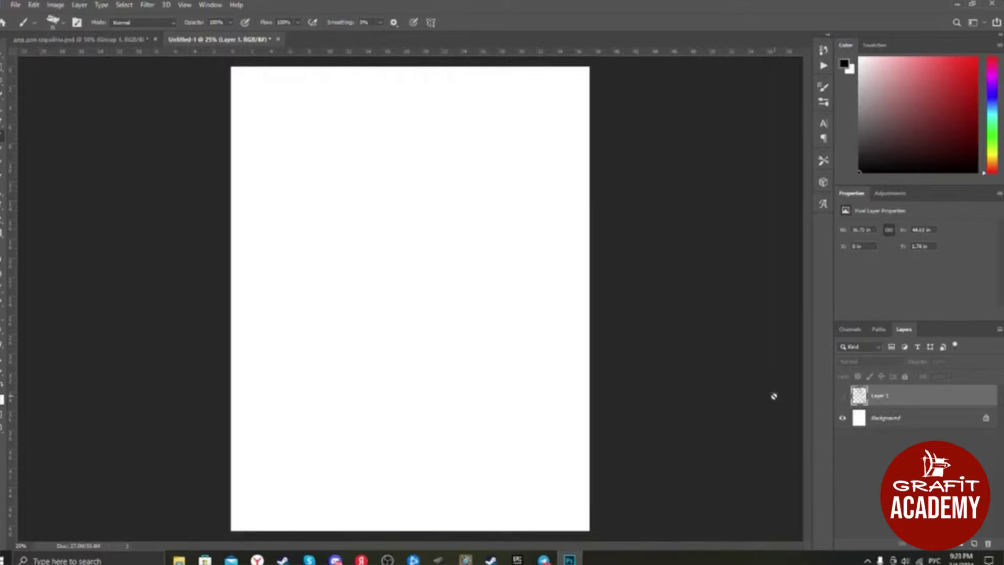
# Step: Create a new empty layer above Layer 1
pyautogui.hotkey('ctrl', 'shift', 'n')
pyautogui.press('Return')
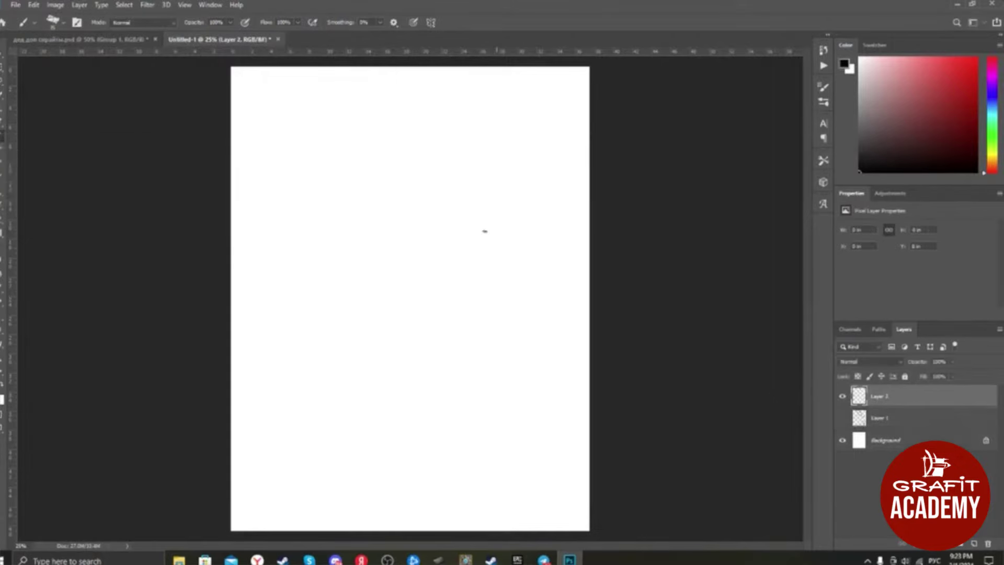
pyautogui.moveTo(392, 217)
pyautogui.mouseDown()
pyautogui.moveTo(412, 228)
pyautogui.moveTo(393, 256)
pyautogui.moveTo(438, 279)
pyautogui.mouseUp()
pyautogui.hotkey('ctrl', 'z')
pyautogui.hotkey('ctrl', 'z')
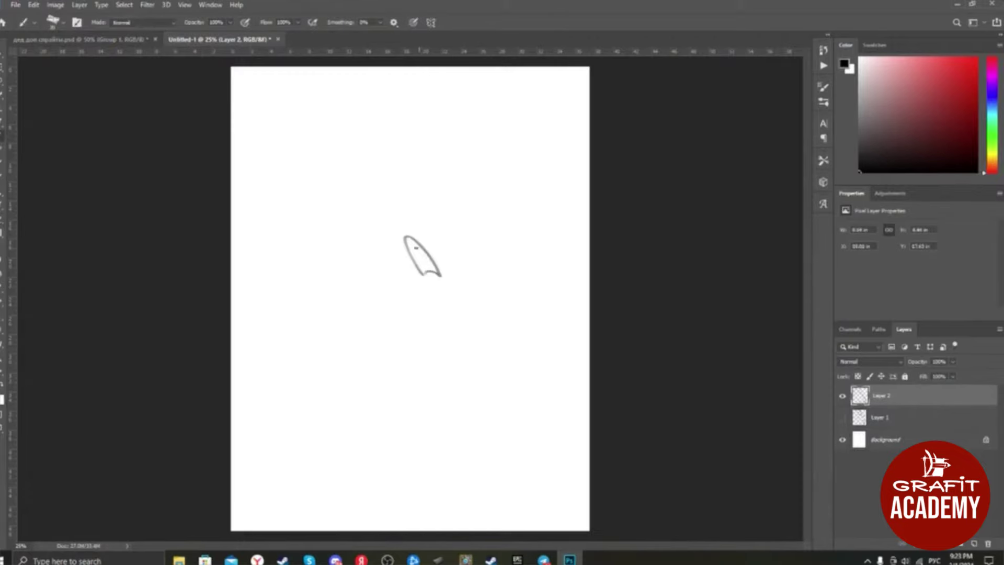
pyautogui.hotkey('ctrl', 'z')
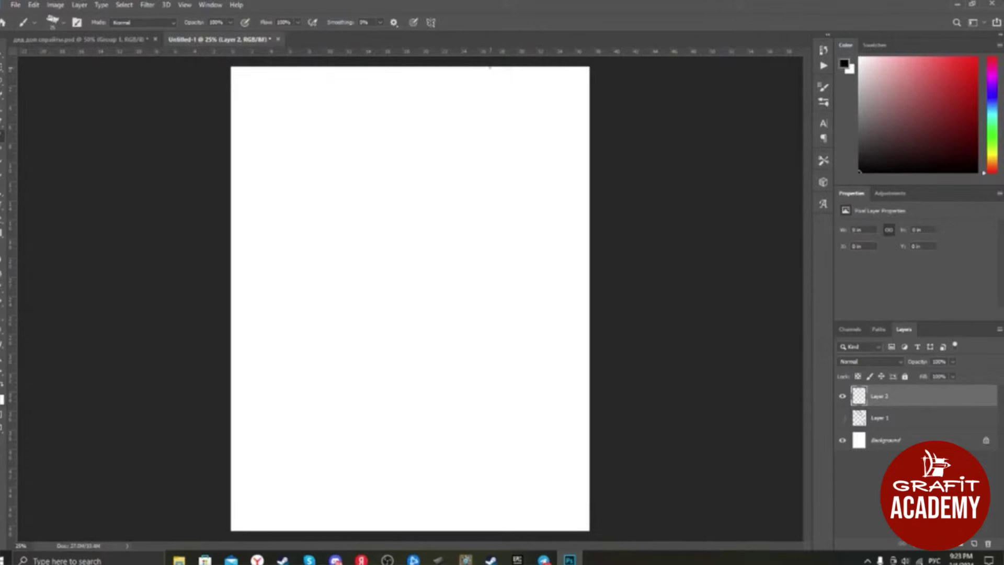
# Step: Draw a small rectangular thumbnail frame in the upper-right corner of the white canvas with the brush
pyautogui.moveTo(490, 66)
pyautogui.mouseDown()
pyautogui.moveTo(490, 145)
pyautogui.moveTo(600, 138)
pyautogui.mouseUp()
pyautogui.press('e')
pyautogui.press('b')
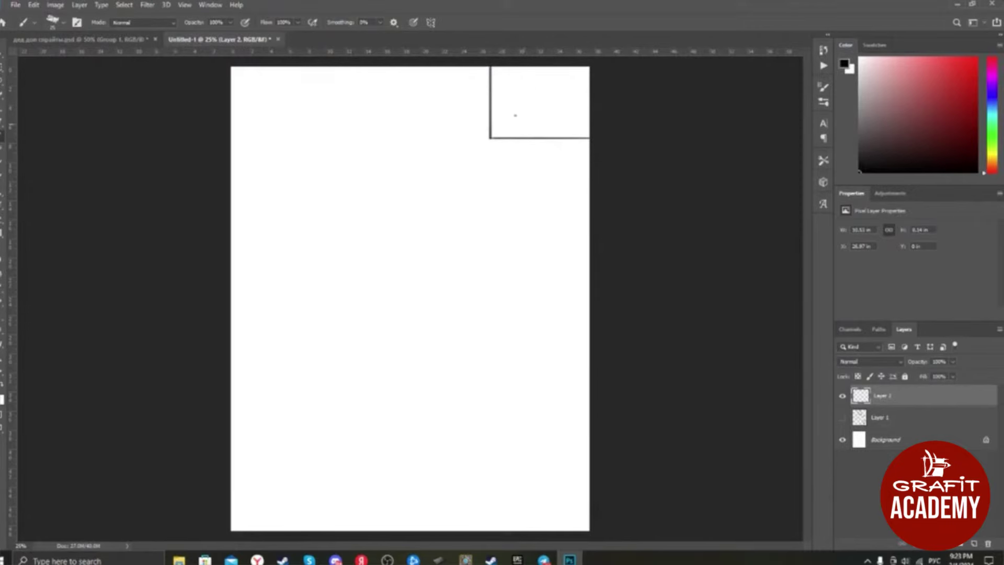
# Step: Try several rough curved strokes inside the thumbnail frame and undo them
pyautogui.moveTo(515, 115); pyautogui.dragTo(549, 112)
pyautogui.hotkey('ctrl', 'z')
pyautogui.moveTo(524, 74); pyautogui.dragTo(534, 128)
pyautogui.moveTo(526, 74); pyautogui.dragTo(541, 125)
pyautogui.hotkey('ctrl', 'z')
pyautogui.hotkey('ctrl', 'z')
pyautogui.hotkey('ctrl', 'z')
pyautogui.hotkey('ctrl', 'z')
pyautogui.moveTo(525, 74)
pyautogui.mouseDown()
pyautogui.moveTo(533, 121)
pyautogui.moveTo(571, 127)
pyautogui.moveTo(556, 103)
pyautogui.moveTo(562, 94)
pyautogui.moveTo(552, 96)
pyautogui.moveTo(552, 115)
pyautogui.mouseUp()
pyautogui.hotkey('ctrl', 'z')
pyautogui.hotkey('ctrl', 'z')
pyautogui.hotkey('ctrl', 'z')
pyautogui.hotkey('ctrl', 'z')
pyautogui.hotkey('ctrl', 'z')
pyautogui.hotkey('ctrl', 'z')
# Step: Sketch loose overlapping rounded forms across the thumbnail frame and a few curved lines along its left edge
pyautogui.moveTo(506, 91)
pyautogui.mouseDown()
pyautogui.moveTo(534, 84)
pyautogui.moveTo(523, 77)
pyautogui.moveTo(578, 97)
pyautogui.moveTo(561, 98)
pyautogui.mouseUp()
pyautogui.hotkey('ctrl', 'z')
pyautogui.hotkey('ctrl', 'z')
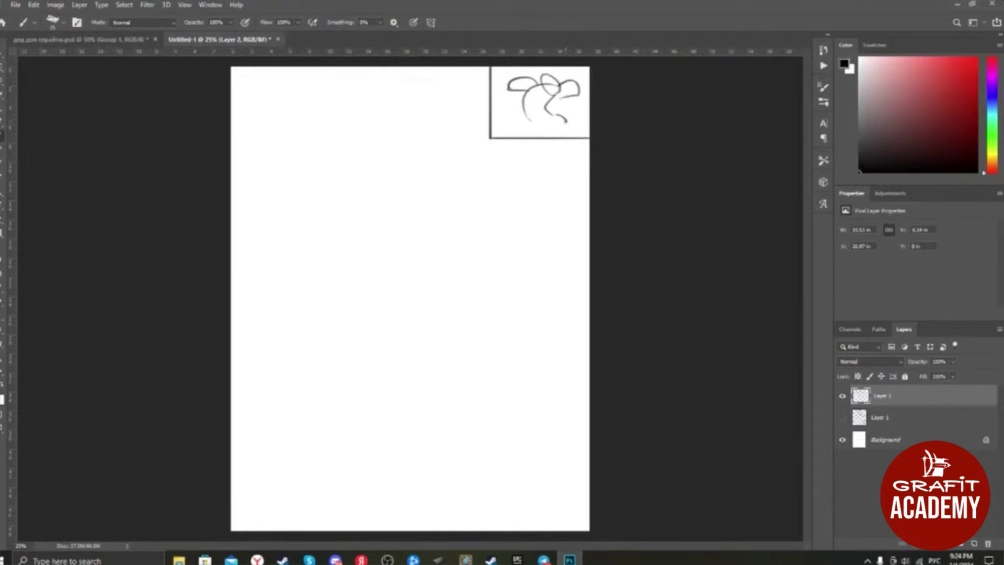
pyautogui.moveTo(493, 106)
pyautogui.mouseDown()
pyautogui.moveTo(526, 124)
pyautogui.moveTo(520, 135)
pyautogui.moveTo(510, 94)
pyautogui.mouseUp()
pyautogui.hotkey('ctrl', 'z')
pyautogui.moveTo(496, 67); pyautogui.dragTo(509, 94)
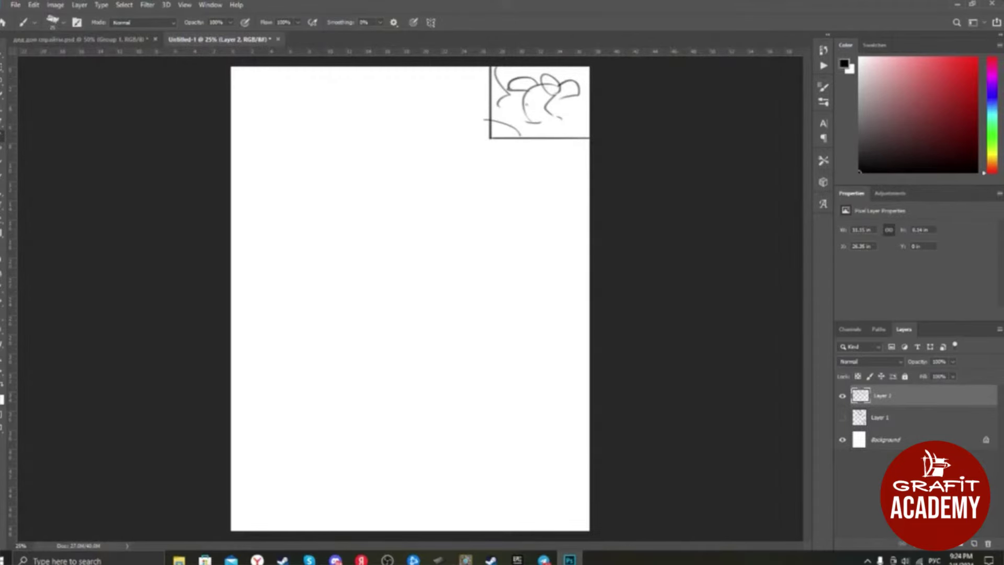
# Step: Enlarge the thumbnail sketch with Free Transform to span the canvas and lower its layer opacity to about 30%
pyautogui.hotkey('ctrl', 't')
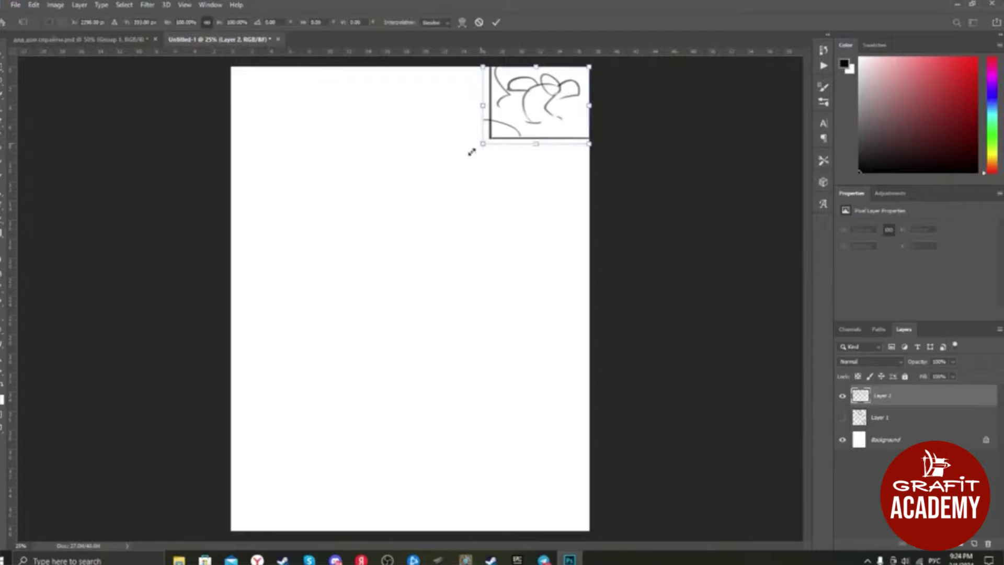
pyautogui.moveTo(472, 152)
pyautogui.mouseDown()
pyautogui.moveTo(281, 410)
pyautogui.moveTo(244, 438)
pyautogui.mouseUp()
pyautogui.moveTo(458, 208)
pyautogui.mouseDown()
pyautogui.moveTo(447, 388)
pyautogui.moveTo(452, 348)
pyautogui.mouseUp()
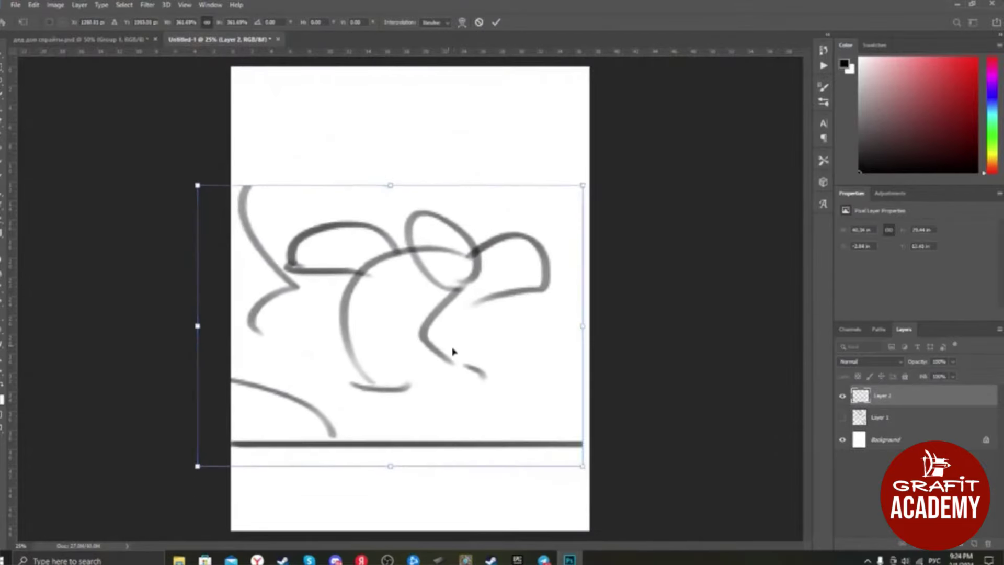
pyautogui.press('Return')
pyautogui.click(952, 361)
pyautogui.moveTo(955, 372)
pyautogui.mouseDown()
pyautogui.moveTo(914, 375)
pyautogui.moveTo(914, 411)
pyautogui.mouseUp()
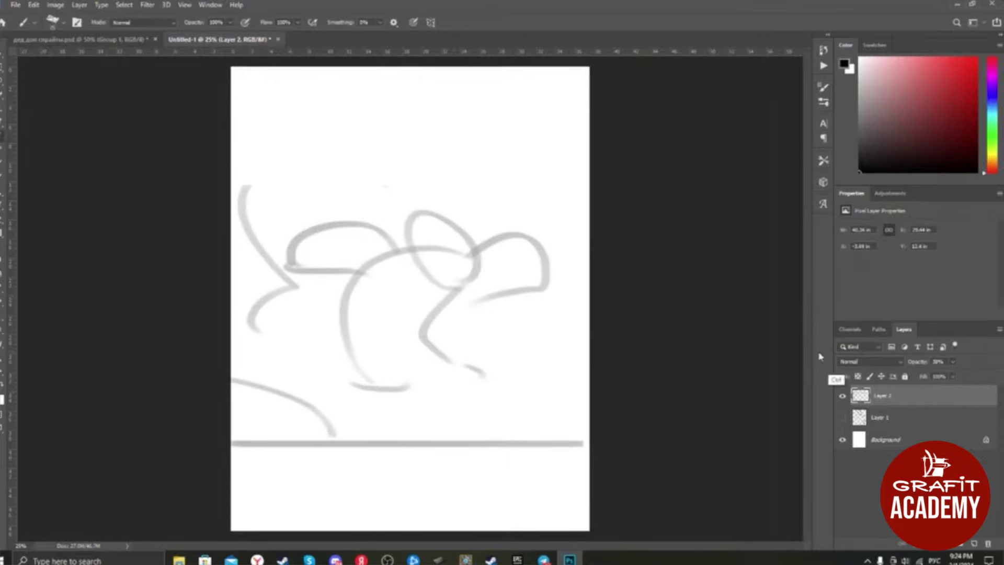
# Step: On a new layer, trace cleaner outlines of the central oval and the two side forms over the faded sketch
pyautogui.hotkey('ctrl', 'shift', 'n')
pyautogui.press('Return')
pyautogui.moveTo(445, 289)
pyautogui.mouseDown()
pyautogui.moveTo(421, 259)
pyautogui.moveTo(494, 261)
pyautogui.moveTo(454, 309)
pyautogui.mouseUp()
pyautogui.hotkey('ctrl', 'z')
pyautogui.hotkey('ctrl', 'z')
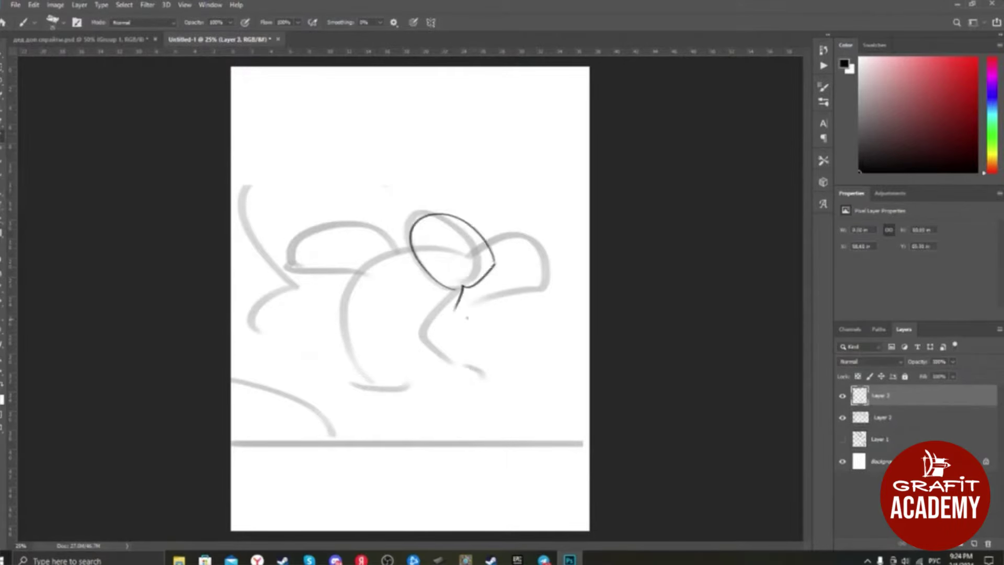
pyautogui.moveTo(359, 276); pyautogui.dragTo(382, 231)
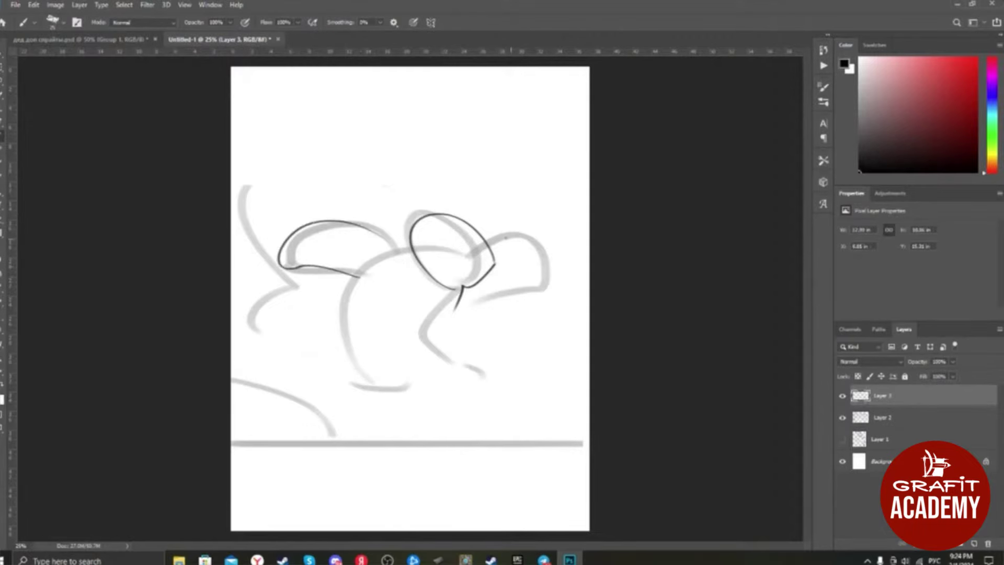
pyautogui.moveTo(486, 240)
pyautogui.mouseDown()
pyautogui.moveTo(558, 257)
pyautogui.moveTo(551, 279)
pyautogui.moveTo(482, 288)
pyautogui.mouseUp()
pyautogui.hotkey('ctrl', 'z')
pyautogui.hotkey('ctrl', 'z')
pyautogui.moveTo(551, 280); pyautogui.dragTo(472, 298)
pyautogui.hotkey('ctrl', 'z')
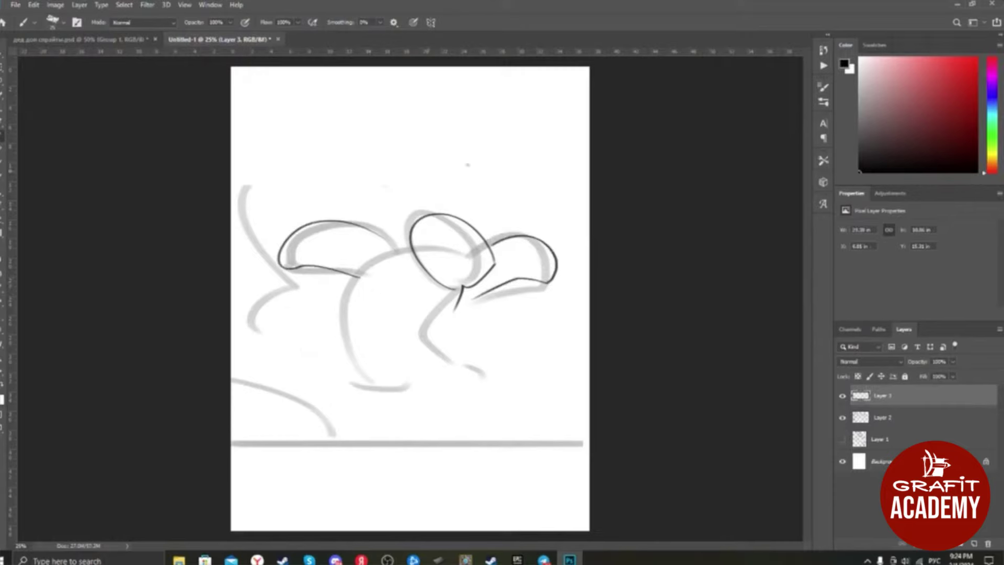
# Step: Undo the traced outlines, the new layer, the opacity reduction and the enlargement of the thumbnail sketch
pyautogui.hotkey('ctrl', 'z')
pyautogui.hotkey('ctrl', 'z')
pyautogui.hotkey('ctrl', 'z')
pyautogui.hotkey('ctrl', 'z')
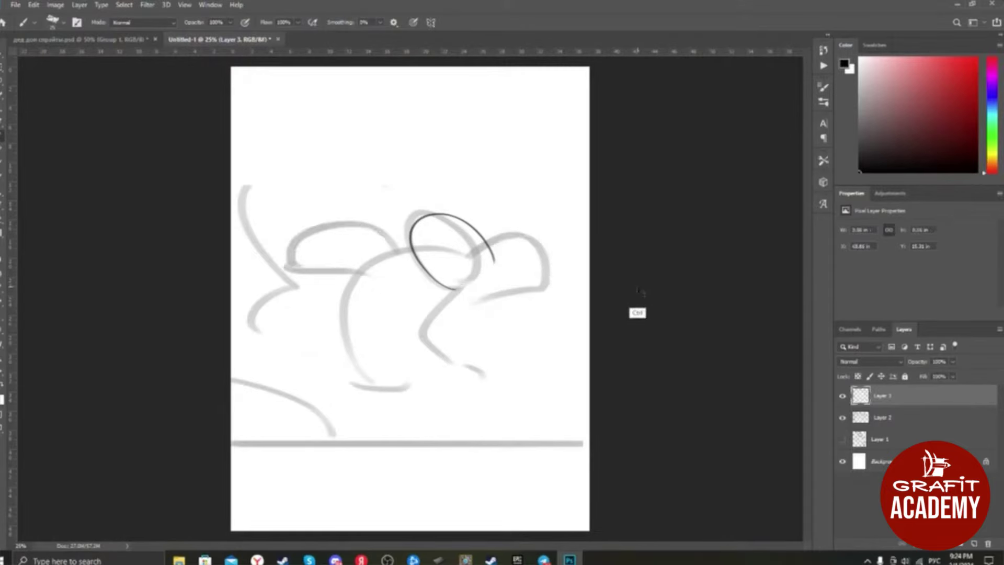
pyautogui.hotkey('ctrl', 'z')
pyautogui.hotkey('ctrl', 'z')
pyautogui.hotkey('ctrl', 'z')
pyautogui.hotkey('ctrl', 'z')
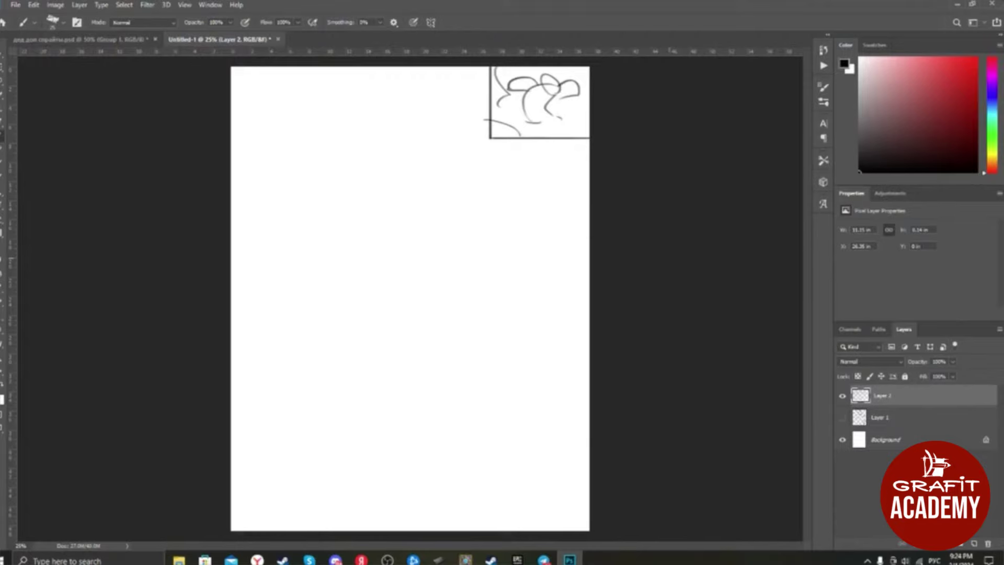
# Step: Switch to the browser and back, and paste the green forest photo into the document as a new layer
pyautogui.hotkey('alt', 'Tab')
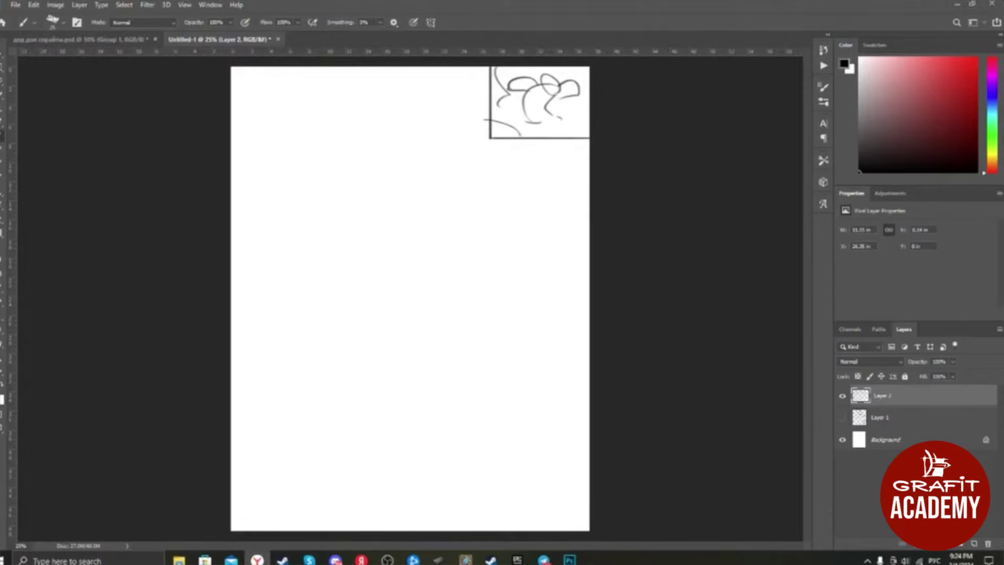
pyautogui.click(699, 260)
pyautogui.hotkey('ctrl', 'v')
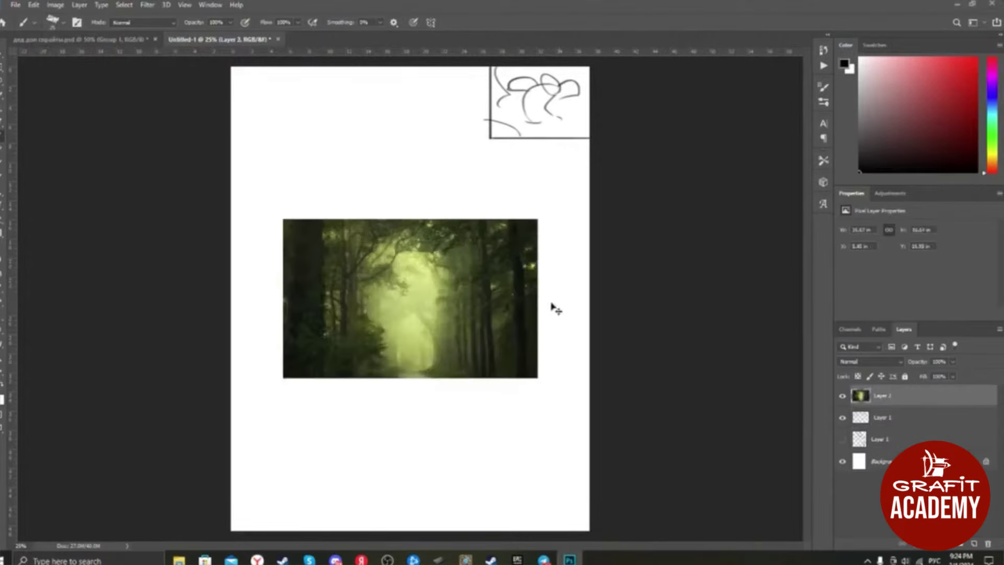
# Step: Scale and position the pasted forest photo with Free Transform so it covers the whole canvas
pyautogui.hotkey('ctrl', 't')
pyautogui.moveTo(442, 284); pyautogui.dragTo(394, 190)
pyautogui.moveTo(485, 287); pyautogui.dragTo(889, 536)
pyautogui.moveTo(651, 318); pyautogui.dragTo(533, 249)
pyautogui.moveTo(773, 467); pyautogui.dragTo(774, 529)
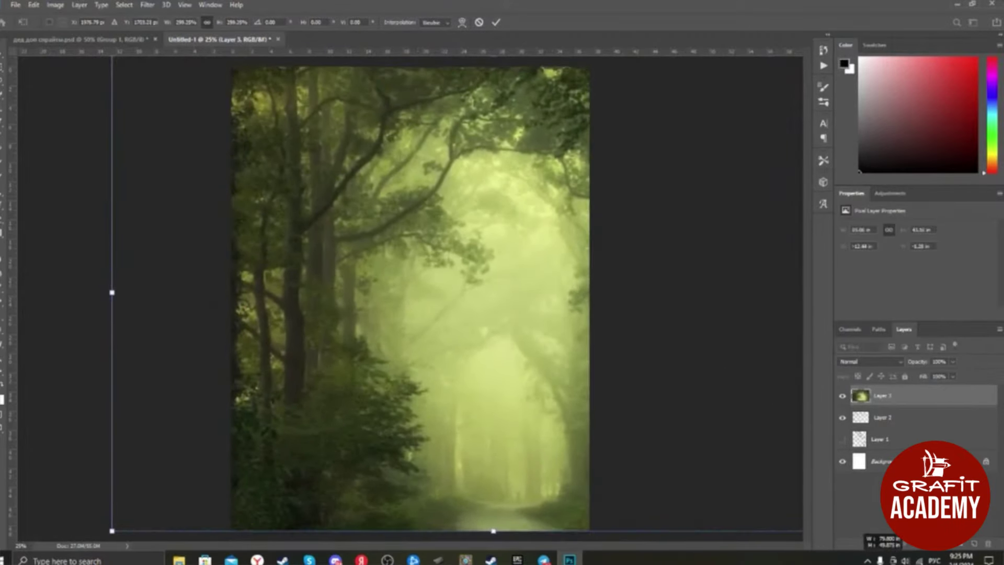
pyautogui.press('Return')
# Step: Desaturate the forest photo to gray with Hue/Saturation and lower its layer opacity to about 30%
pyautogui.hotkey('ctrl', 'u')
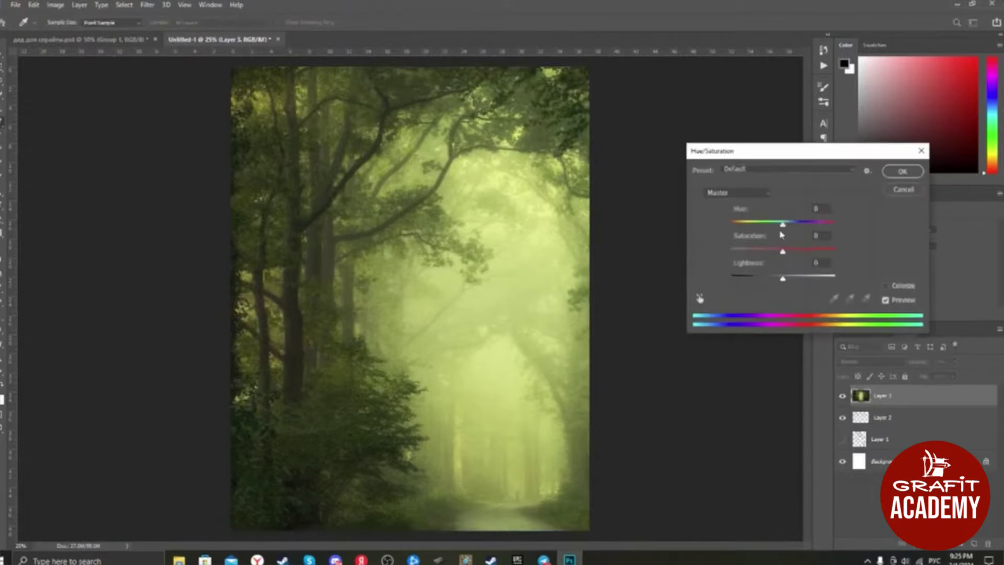
pyautogui.moveTo(775, 252); pyautogui.dragTo(732, 250)
pyautogui.click(902, 171)
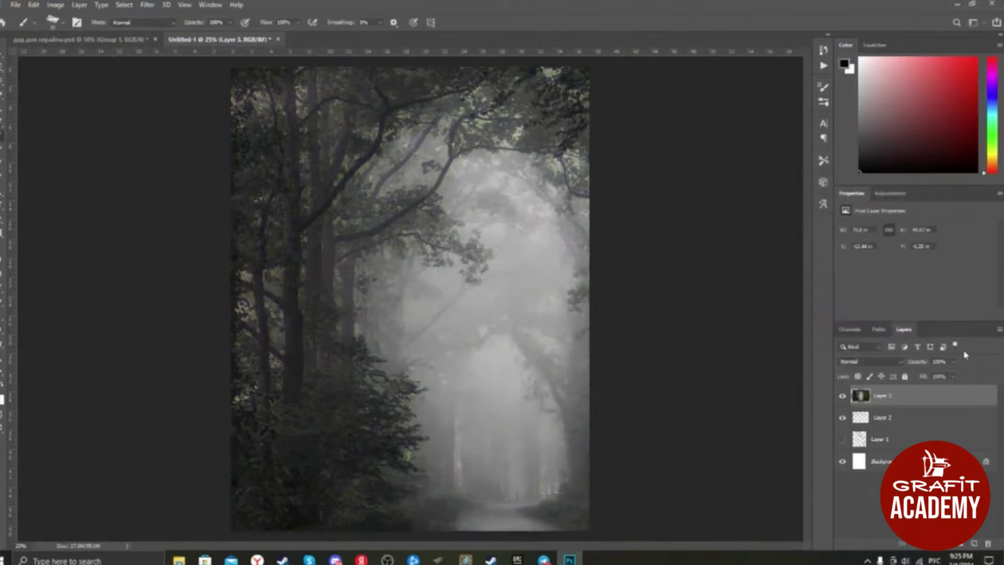
pyautogui.moveTo(954, 374); pyautogui.dragTo(924, 376)
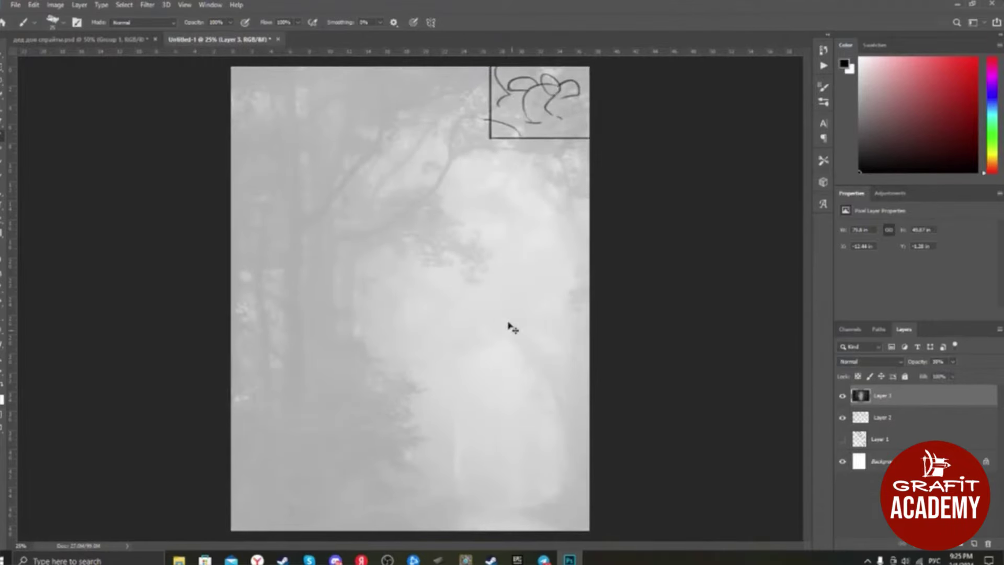
# Step: Add a new layer and try brushing a round outline over the faded forest photo
pyautogui.hotkey('ctrl', 'shift', 'n')
pyautogui.press('Return')
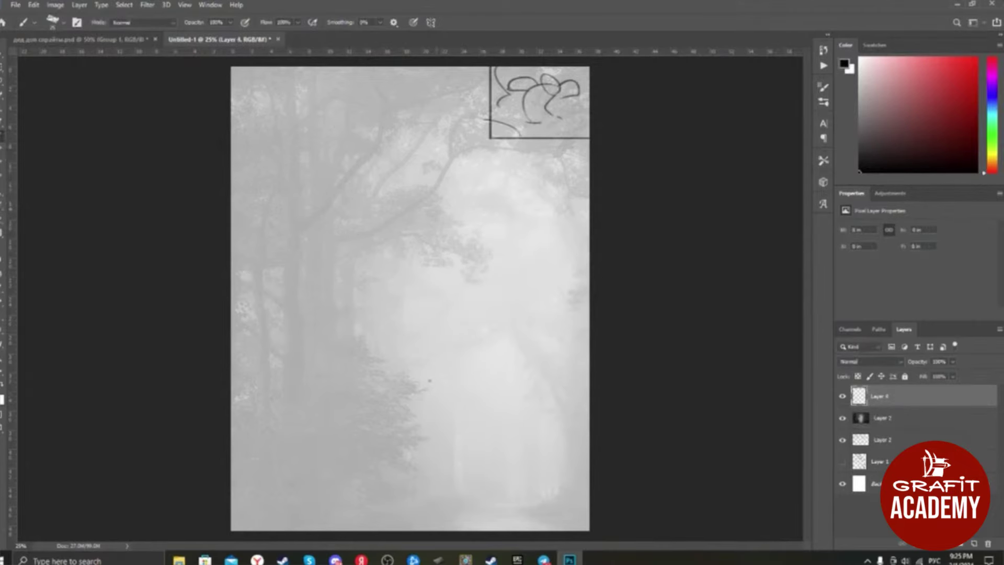
pyautogui.moveTo(398, 254)
pyautogui.mouseDown()
pyautogui.moveTo(450, 256)
pyautogui.moveTo(437, 288)
pyautogui.mouseUp()
pyautogui.hotkey('ctrl', 'z')
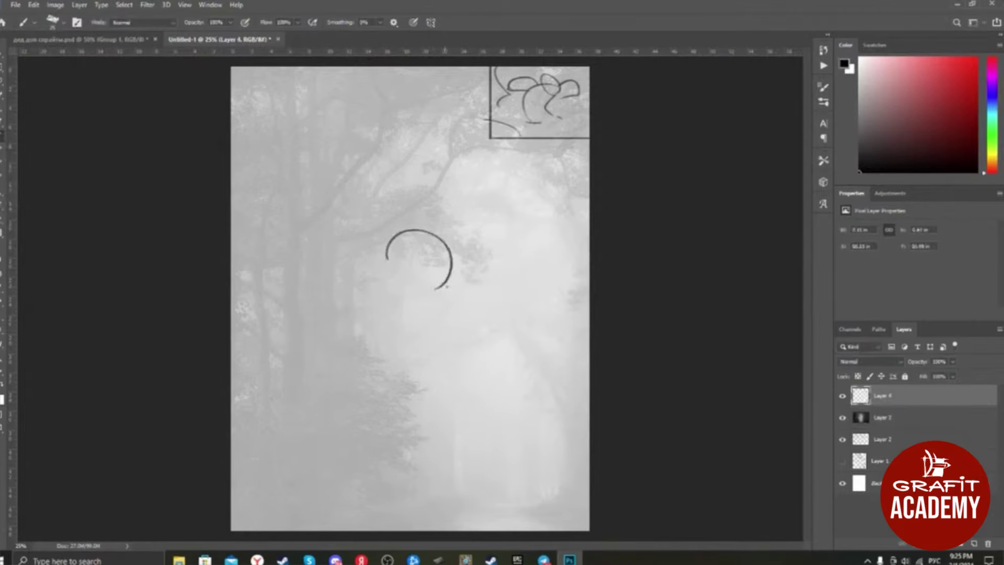
pyautogui.moveTo(379, 273); pyautogui.dragTo(444, 292)
pyautogui.hotkey('ctrl', 'z')
pyautogui.hotkey('ctrl', 'z')
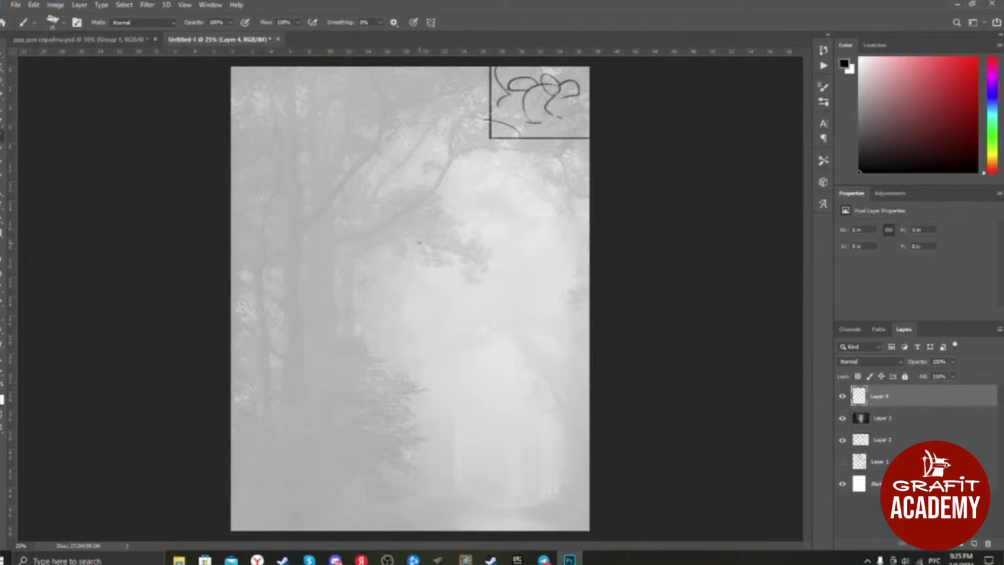
# Step: Lower the forest photo layer's opacity to about 21% and make Layer 4 active again
pyautogui.click(922, 422)
pyautogui.click(952, 363)
pyautogui.moveTo(952, 376); pyautogui.dragTo(946, 375)
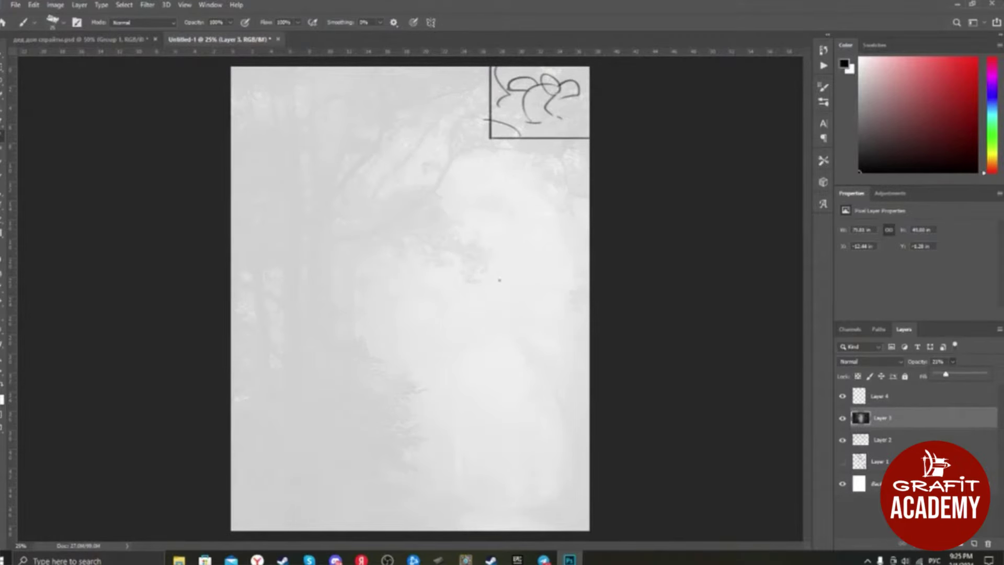
pyautogui.click(903, 403)
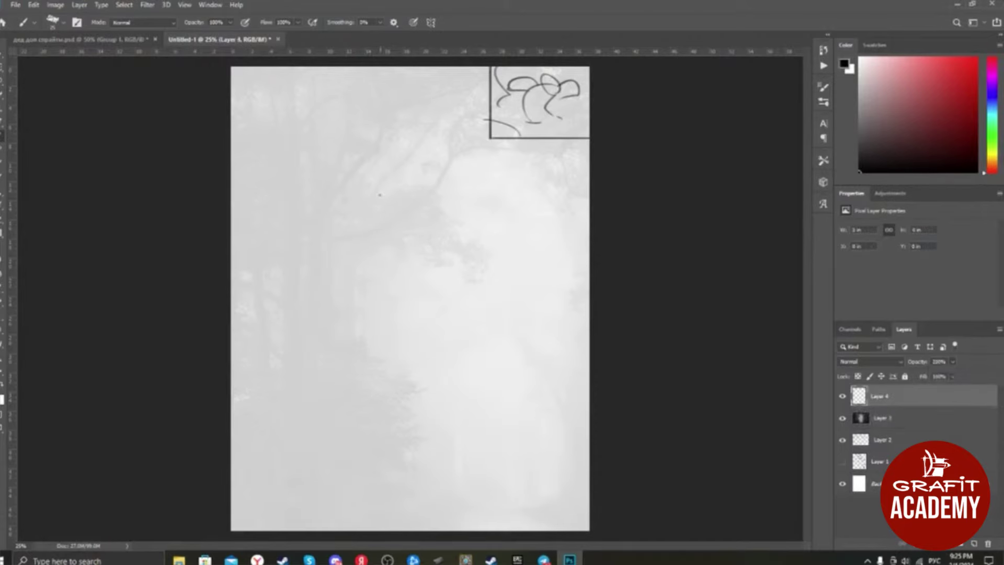
# Step: Draw a round head-like arc near the canvas center and compare it with the forest photo hidden and shown
pyautogui.moveTo(390, 214)
pyautogui.mouseDown()
pyautogui.moveTo(439, 275)
pyautogui.moveTo(442, 244)
pyautogui.moveTo(434, 269)
pyautogui.mouseUp()
pyautogui.hotkey('ctrl', 'z')
pyautogui.hotkey('ctrl', 'z')
pyautogui.moveTo(399, 271)
pyautogui.mouseDown()
pyautogui.moveTo(438, 276)
pyautogui.moveTo(434, 303)
pyautogui.mouseUp()
pyautogui.hotkey('ctrl', 'z')
pyautogui.hotkey('ctrl', 'z')
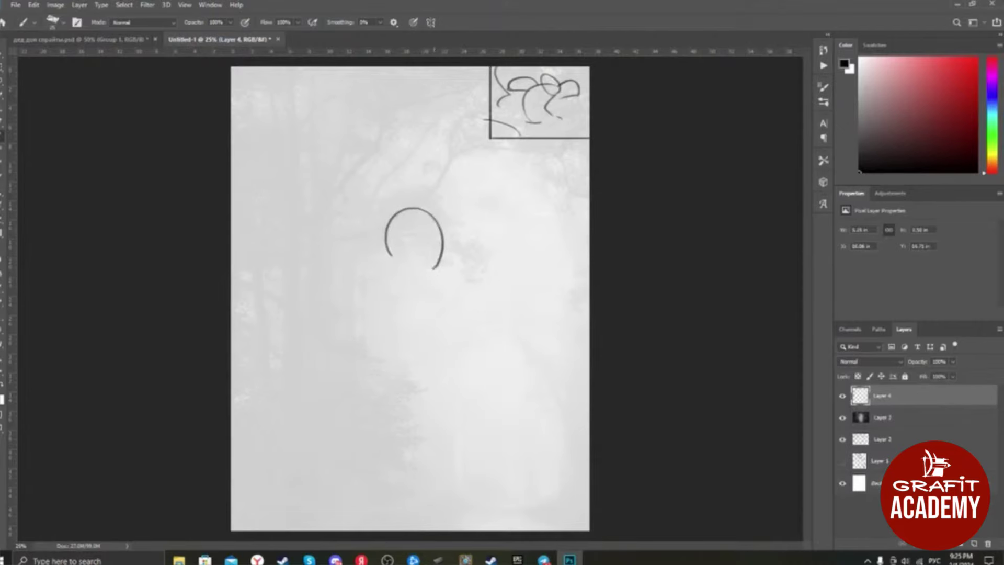
pyautogui.click(842, 418)
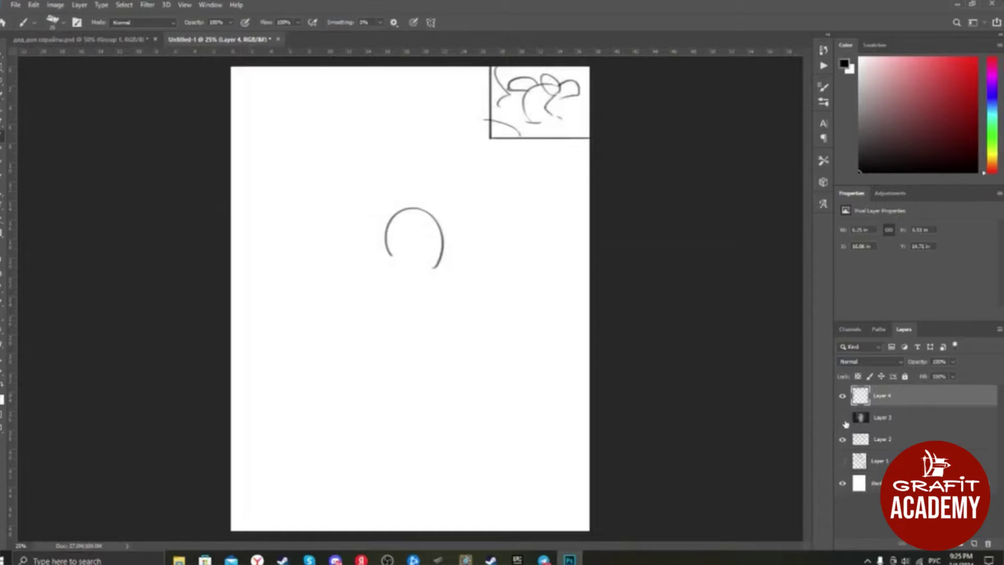
pyautogui.click(843, 417)
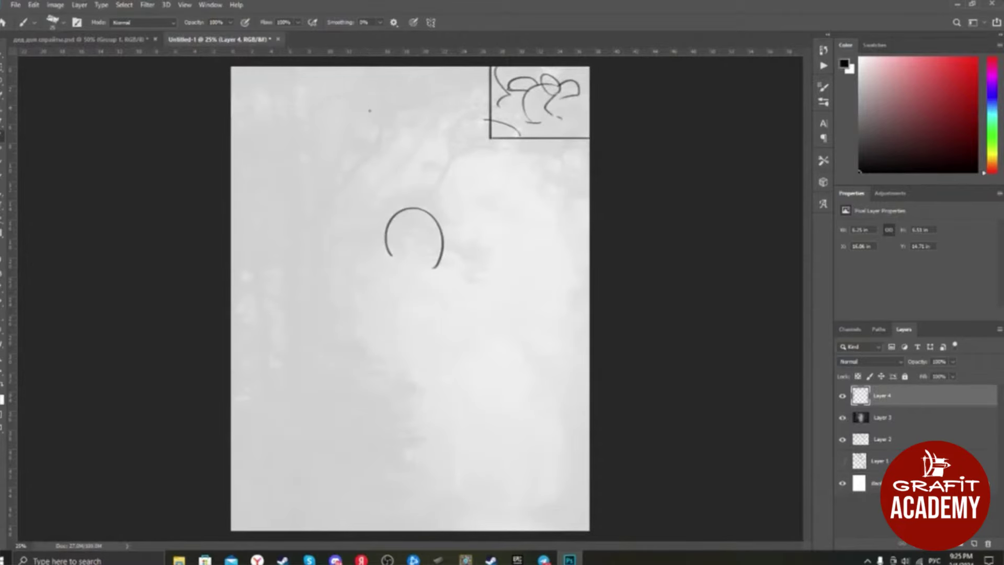
# Step: Try tracing a tree trunk and its branch over the forest photo and undo the strokes
pyautogui.moveTo(386, 112)
pyautogui.mouseDown()
pyautogui.moveTo(311, 236)
pyautogui.moveTo(304, 490)
pyautogui.mouseUp()
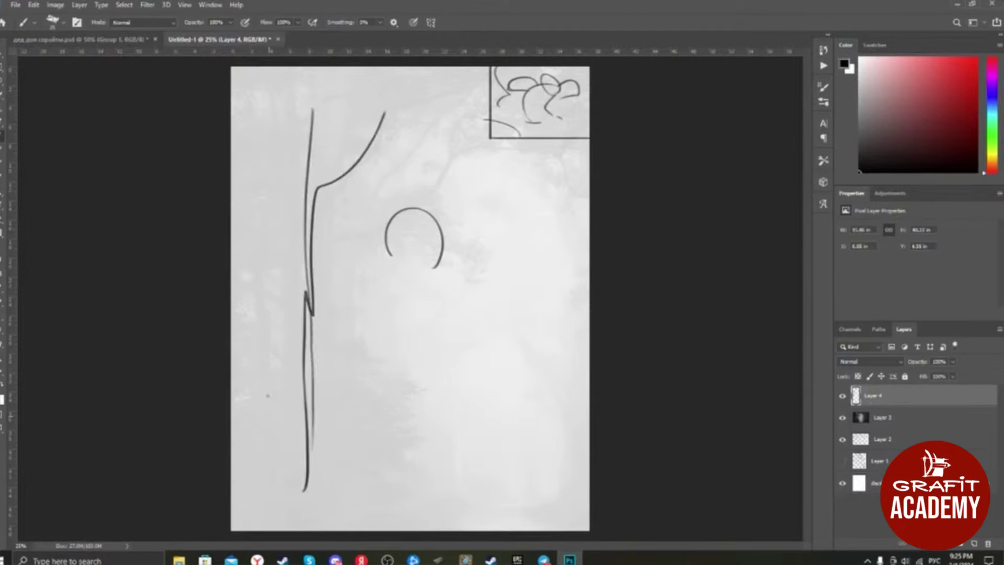
pyautogui.hotkey('ctrl', 'z')
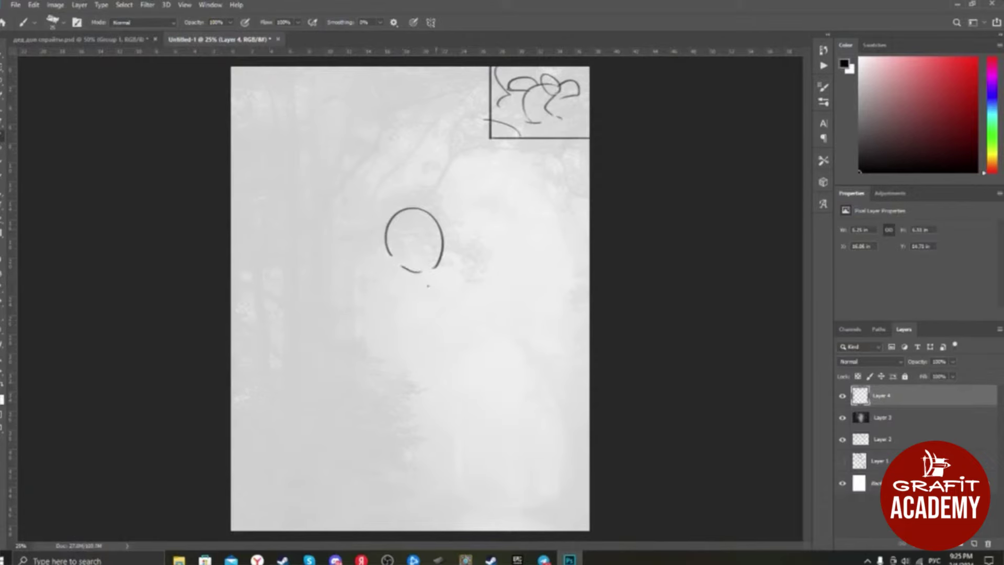
pyautogui.hotkey('ctrl', 'z')
# Step: Try extending the round arc downward with curved strokes, and undo everything back to removing Layer 4
pyautogui.moveTo(392, 256)
pyautogui.mouseDown()
pyautogui.moveTo(409, 269)
pyautogui.moveTo(417, 331)
pyautogui.mouseUp()
pyautogui.moveTo(449, 275)
pyautogui.mouseDown()
pyautogui.moveTo(453, 311)
pyautogui.moveTo(397, 345)
pyautogui.mouseUp()
pyautogui.hotkey('ctrl', 'z')
pyautogui.hotkey('ctrl', 'z')
pyautogui.hotkey('ctrl', 'z')
pyautogui.hotkey('ctrl', 'z')
pyautogui.hotkey('ctrl', 'z')
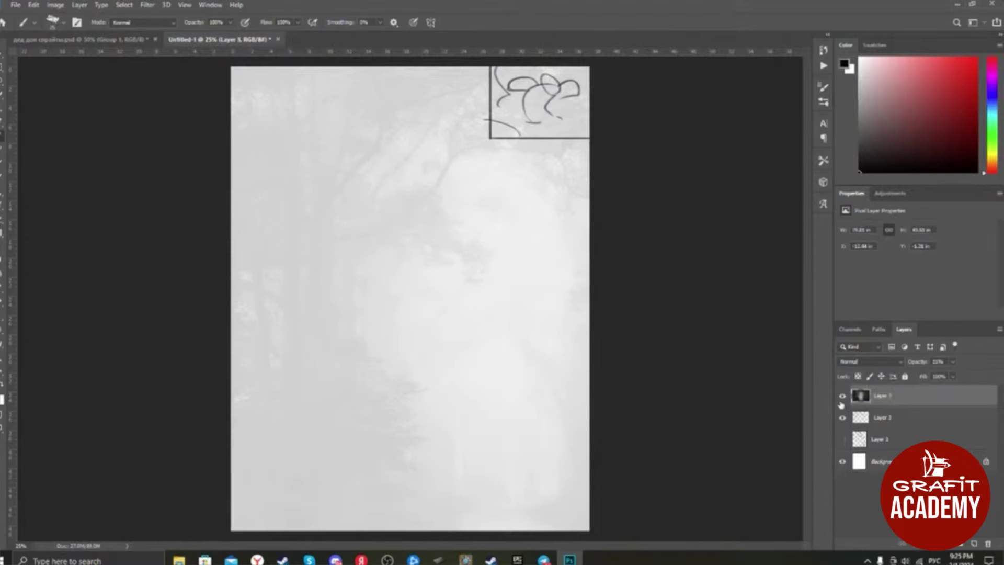
# Step: Hide the forest photo layer and create a new empty layer above it
pyautogui.click(841, 397)
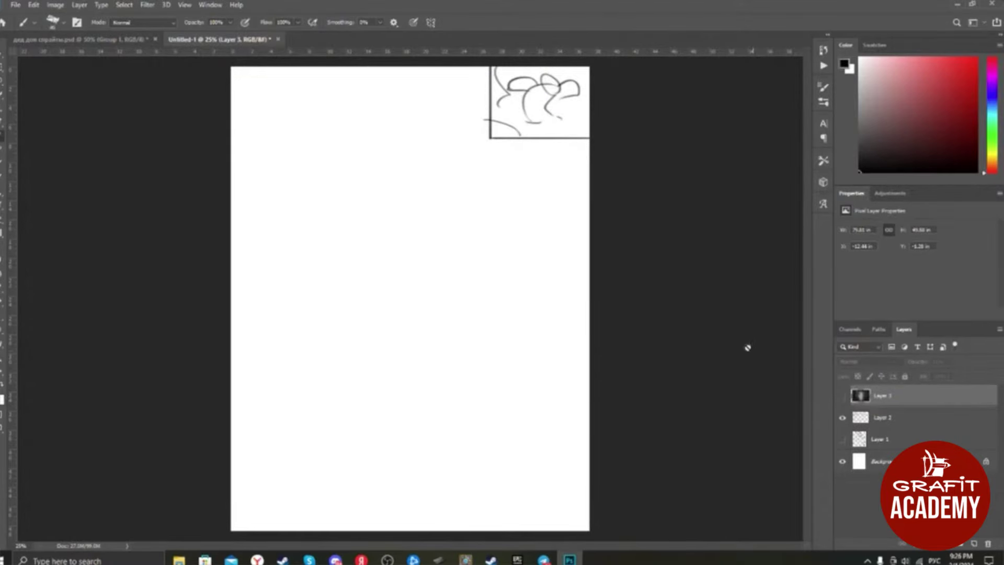
pyautogui.hotkey('ctrl', 'shift', 'n')
pyautogui.press('Return')
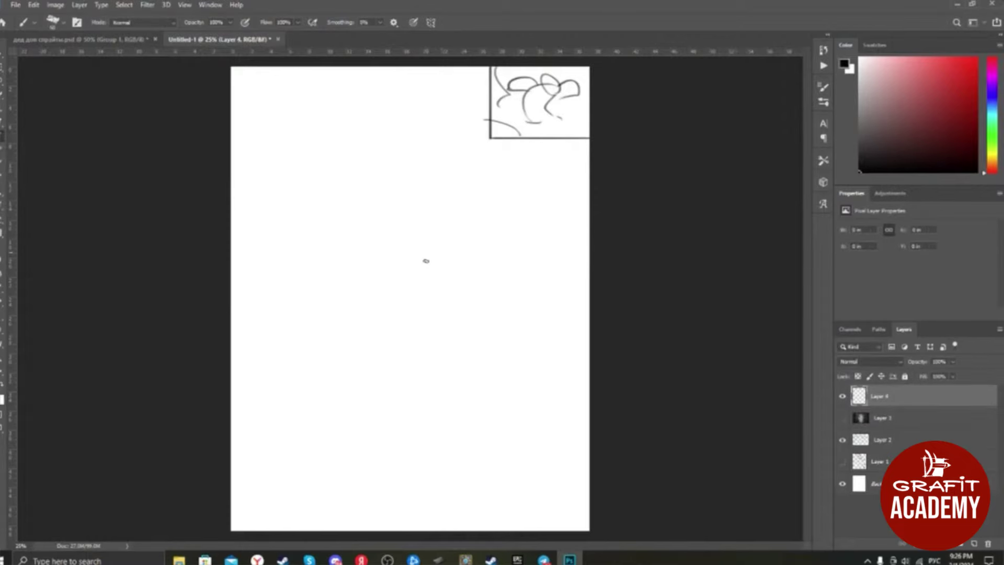
# Step: Adjust the brush size up and back down, and try outlining a tall oval with a rounded base mid-canvas
pyautogui.press(']')
pyautogui.press(']')
pyautogui.press(']')
pyautogui.press(']')
pyautogui.press(']')
pyautogui.press(']')
pyautogui.press(']')
pyautogui.press(']')
pyautogui.press(']')
pyautogui.press(']')
pyautogui.press(']')
pyautogui.press(']')
pyautogui.press(']')
pyautogui.press(']')
pyautogui.press(']')
pyautogui.press(']')
pyautogui.press(']')
pyautogui.press('[')
pyautogui.press('[')
pyautogui.press('[')
pyautogui.press('[')
pyautogui.press('[')
pyautogui.press('[')
pyautogui.press('[')
pyautogui.press('[')
pyautogui.press('[')
pyautogui.press('[')
pyautogui.press('[')
pyautogui.press('[')
pyautogui.press('[')
pyautogui.press('[')
pyautogui.press('[')
pyautogui.press('[')
pyautogui.press('[')
pyautogui.press('[')
pyautogui.moveTo(432, 392)
pyautogui.mouseDown()
pyautogui.moveTo(410, 164)
pyautogui.moveTo(460, 399)
pyautogui.moveTo(390, 403)
pyautogui.mouseUp()
pyautogui.moveTo(403, 361); pyautogui.dragTo(439, 407)
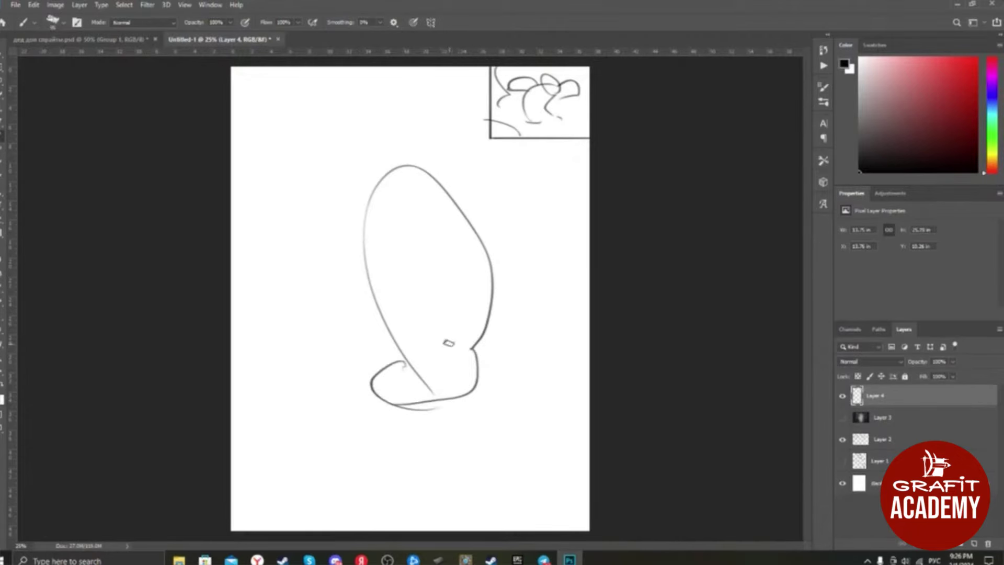
# Step: Greatly enlarge the brush tip and undo the tall oval outline
pyautogui.press(']')
pyautogui.press(']')
pyautogui.press(']')
pyautogui.press(']')
pyautogui.press(']')
pyautogui.press(']')
pyautogui.press(']')
pyautogui.press(']')
pyautogui.press(']')
pyautogui.press(']')
pyautogui.press(']')
pyautogui.press(']')
pyautogui.press(']')
pyautogui.press(']')
pyautogui.press(']')
pyautogui.hotkey('ctrl', 'z')
pyautogui.hotkey('ctrl', 'z')
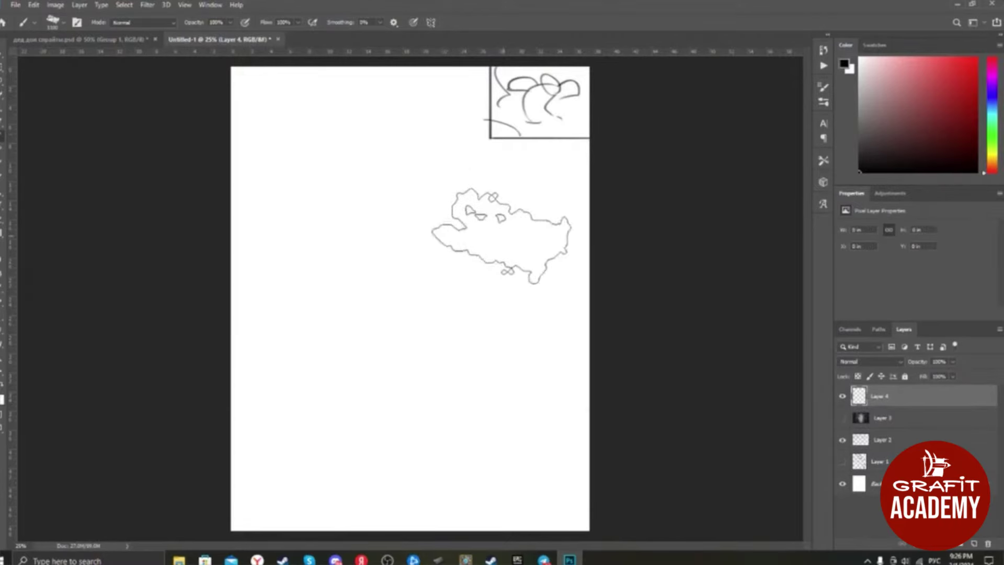
# Step: Cover the canvas with broad grey strokes and paint a dark ground band with a sloping mass rising along the right edge
pyautogui.moveTo(257, 101)
pyautogui.mouseDown()
pyautogui.moveTo(313, 246)
pyautogui.moveTo(537, 95)
pyautogui.moveTo(565, 454)
pyautogui.moveTo(400, 466)
pyautogui.moveTo(602, 488)
pyautogui.mouseUp()
pyautogui.moveTo(230, 111); pyautogui.dragTo(612, 108)
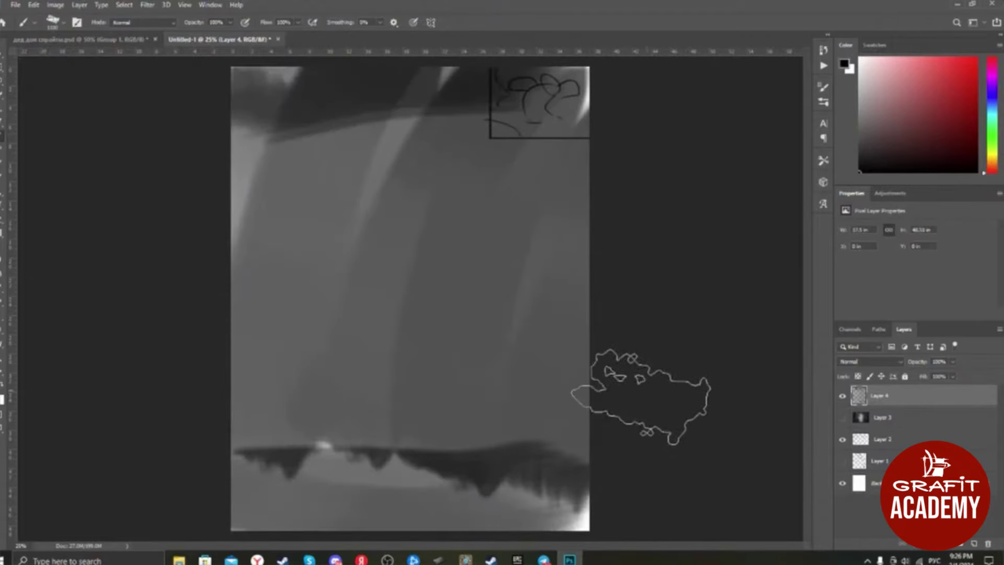
pyautogui.moveTo(235, 441); pyautogui.dragTo(433, 474)
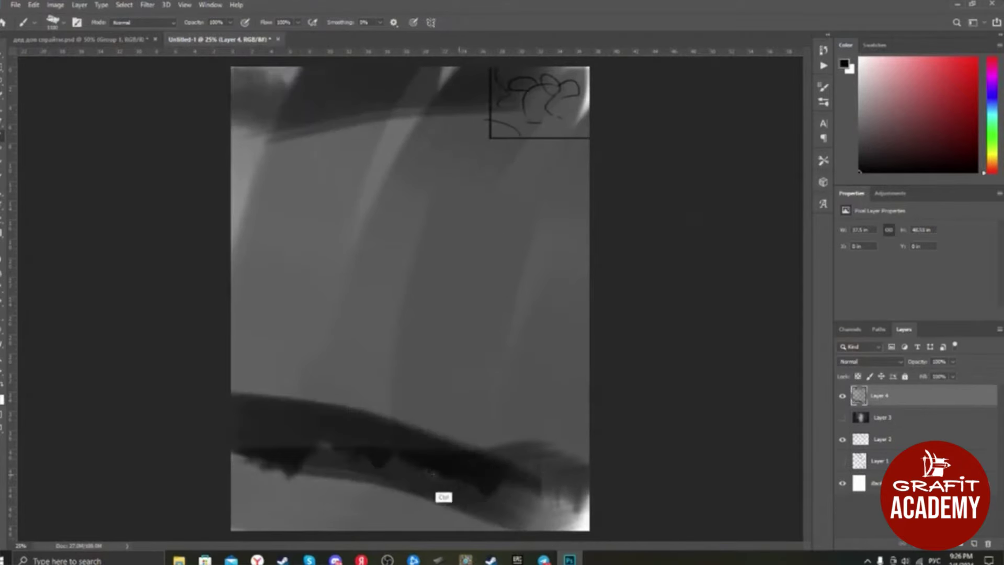
pyautogui.moveTo(504, 471)
pyautogui.mouseDown()
pyautogui.moveTo(489, 504)
pyautogui.moveTo(101, 516)
pyautogui.mouseUp()
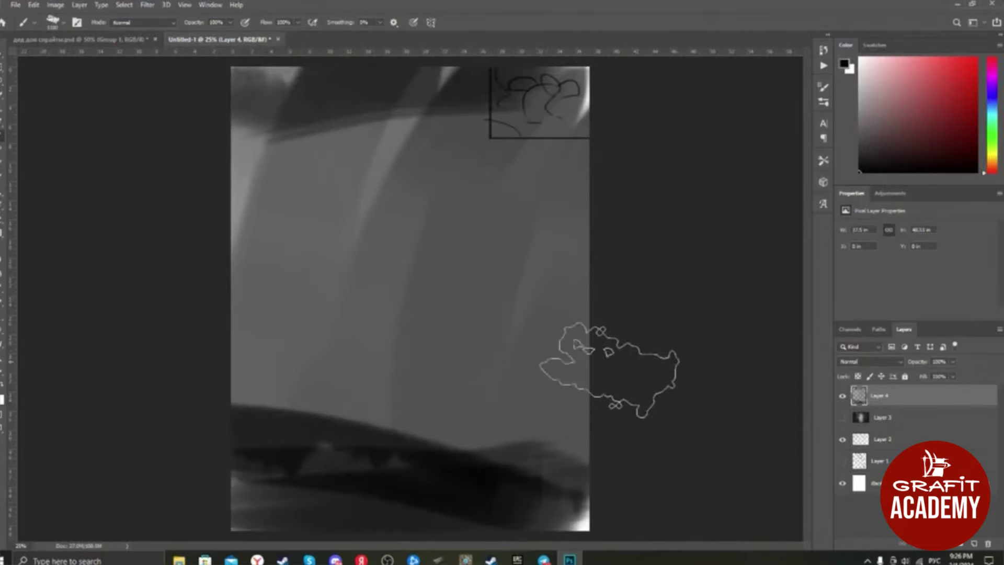
pyautogui.moveTo(609, 370); pyautogui.dragTo(455, 434)
# Step: Block in a dark mass in the canvas's upper-left corner and a rounded one at mid-right, undoing the unsatisfactory strokes
pyautogui.moveTo(315, 119); pyautogui.dragTo(279, 238)
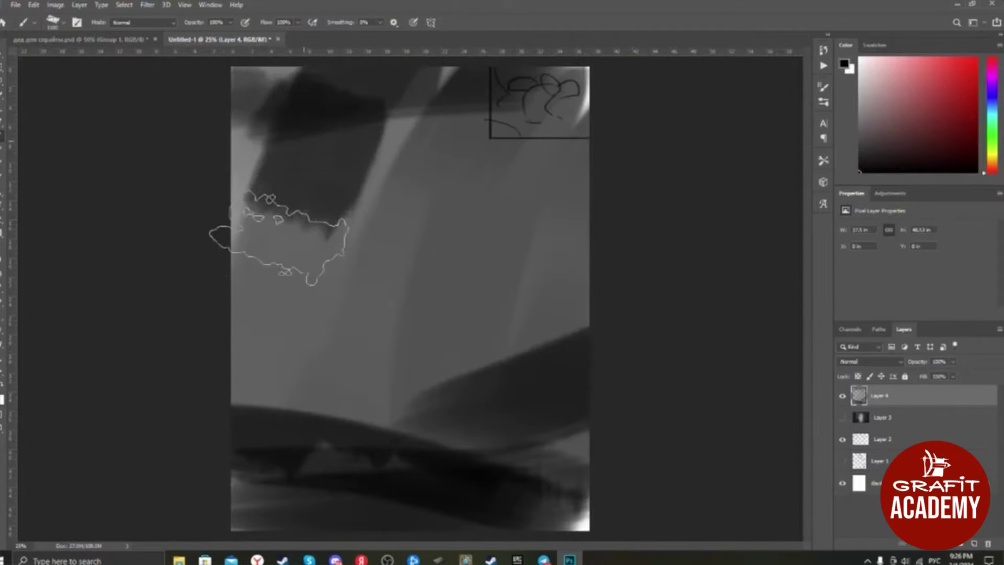
pyautogui.hotkey('ctrl', 'z')
pyautogui.moveTo(471, 303)
pyautogui.mouseDown()
pyautogui.moveTo(536, 363)
pyautogui.moveTo(567, 272)
pyautogui.mouseUp()
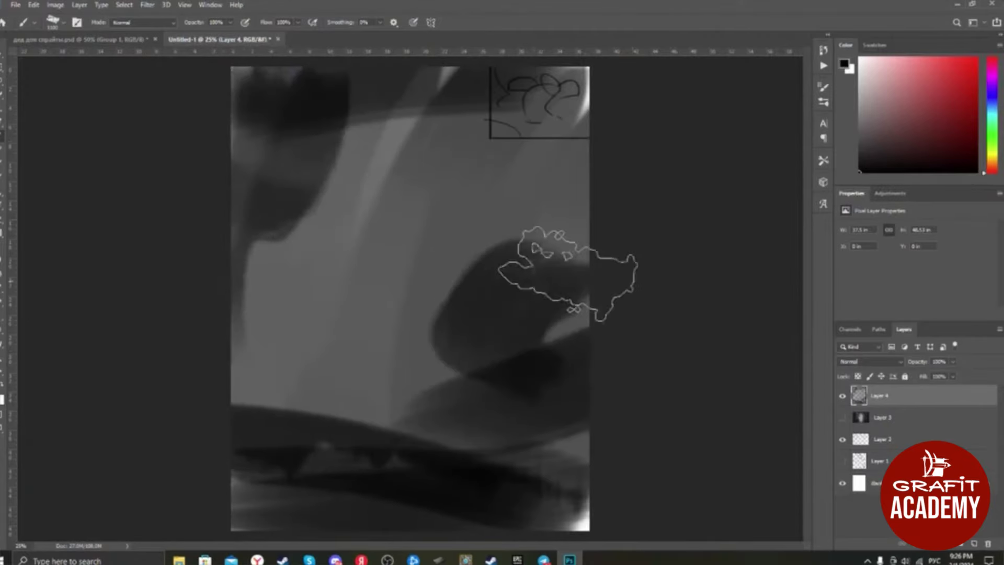
pyautogui.hotkey('ctrl', 'z')
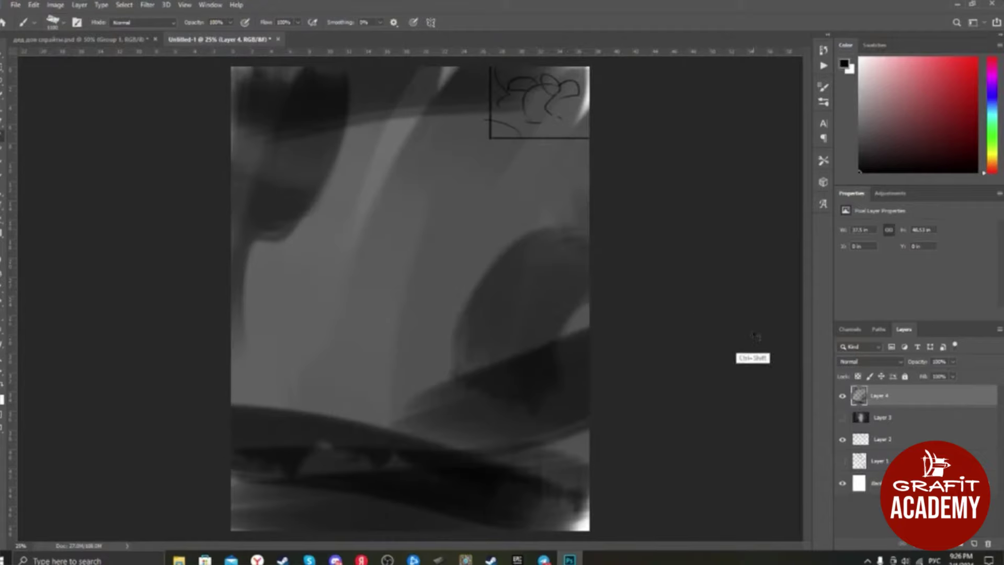
# Step: Create a new layer and block in a dark central figure with legs, a rounded torso and a head
pyautogui.hotkey('ctrl', 'shift', 'n')
pyautogui.press('Return')
pyautogui.moveTo(421, 217)
pyautogui.mouseDown()
pyautogui.moveTo(452, 335)
pyautogui.moveTo(434, 409)
pyautogui.moveTo(382, 429)
pyautogui.mouseUp()
pyautogui.moveTo(403, 180); pyautogui.dragTo(429, 214)
pyautogui.hotkey('ctrl', 'z')
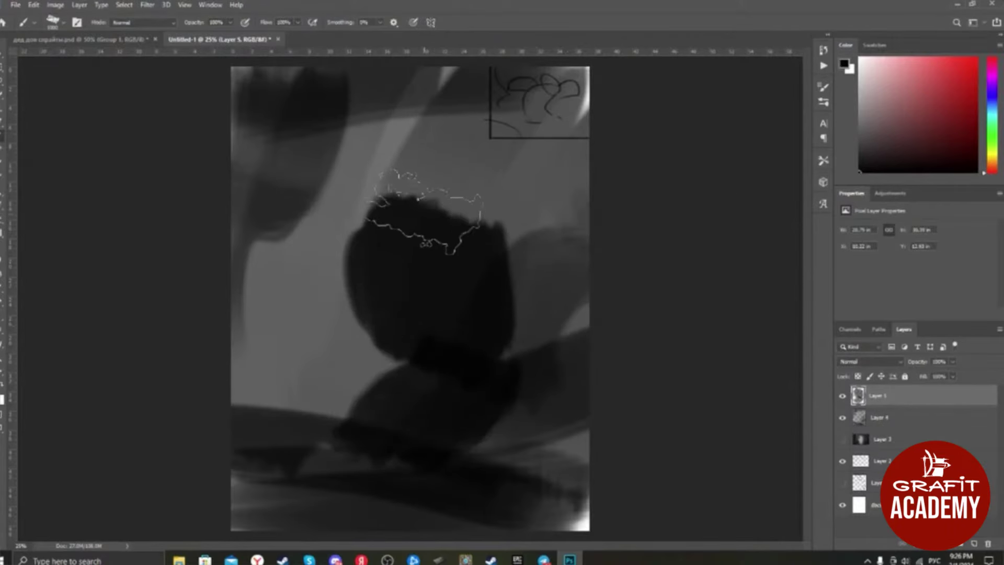
pyautogui.click(418, 199)
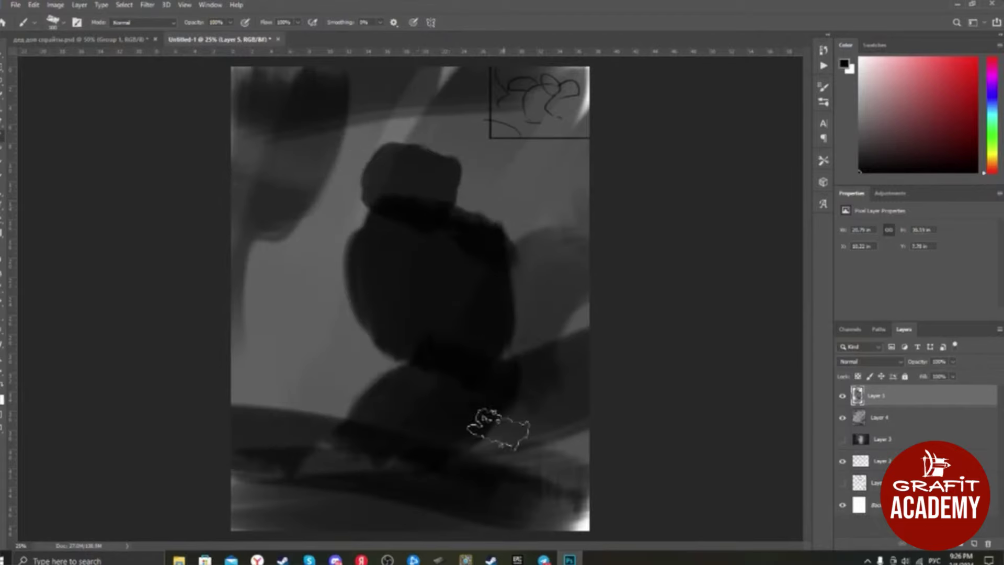
# Step: Darken and round out the figure's torso, legs and head with a smaller brush tip
pyautogui.moveTo(383, 233)
pyautogui.mouseDown()
pyautogui.moveTo(378, 357)
pyautogui.moveTo(382, 318)
pyautogui.moveTo(403, 325)
pyautogui.mouseUp()
pyautogui.hotkey('ctrl', 'z')
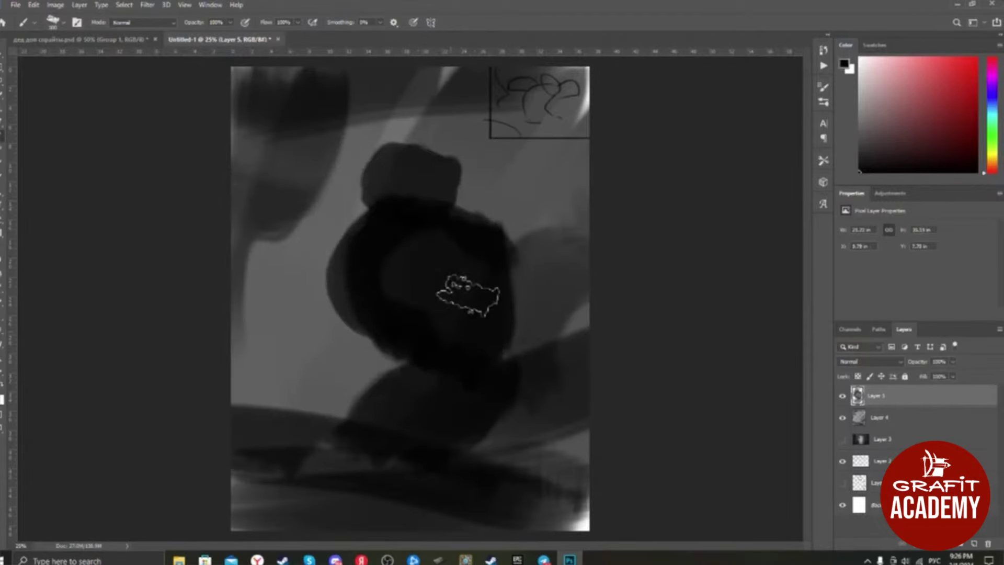
pyautogui.moveTo(468, 295)
pyautogui.mouseDown()
pyautogui.moveTo(421, 459)
pyautogui.moveTo(399, 475)
pyautogui.moveTo(415, 454)
pyautogui.mouseUp()
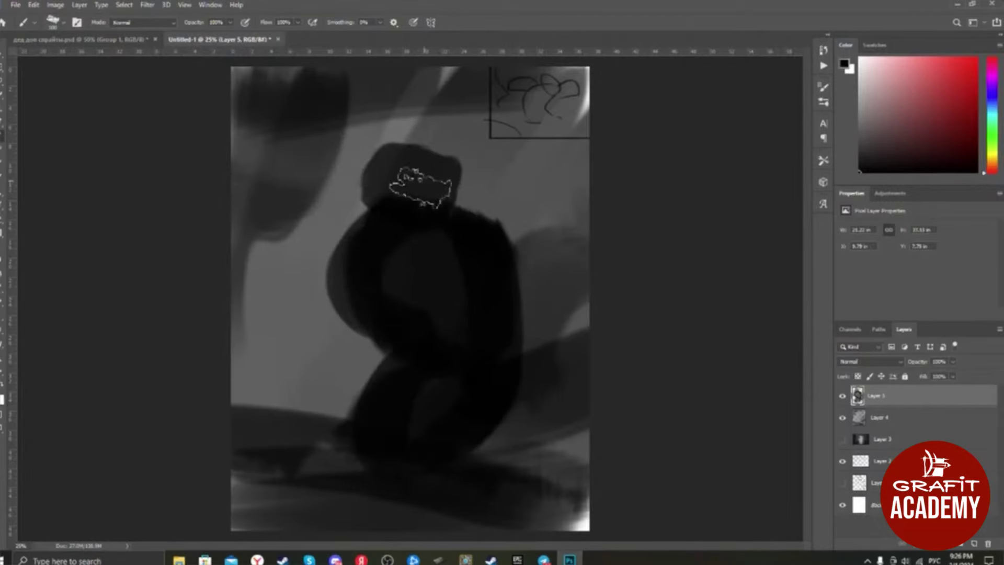
pyautogui.moveTo(392, 183)
pyautogui.mouseDown()
pyautogui.moveTo(454, 183)
pyautogui.moveTo(405, 186)
pyautogui.mouseUp()
pyautogui.hotkey('ctrl', 'z')
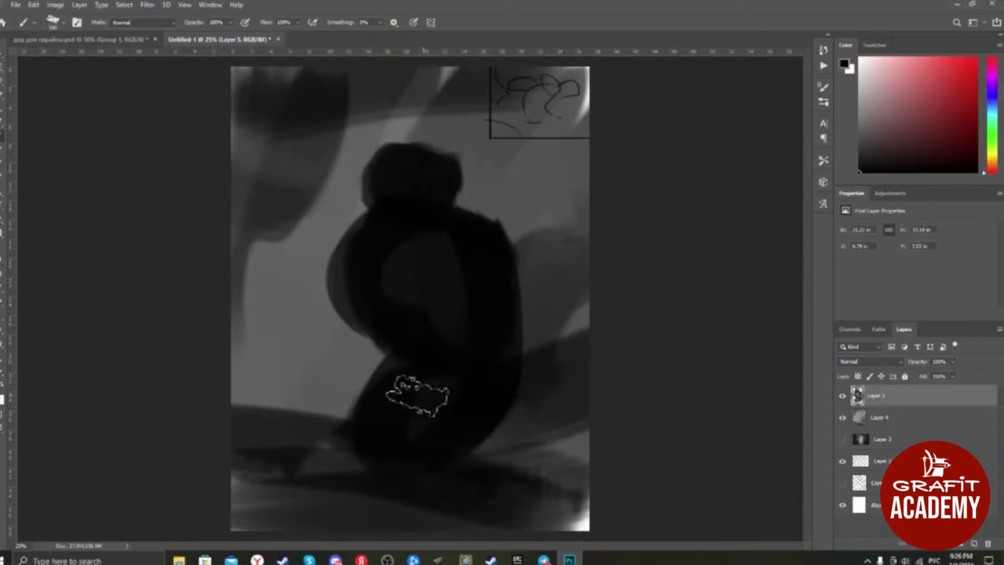
pyautogui.moveTo(425, 275); pyautogui.dragTo(424, 262)
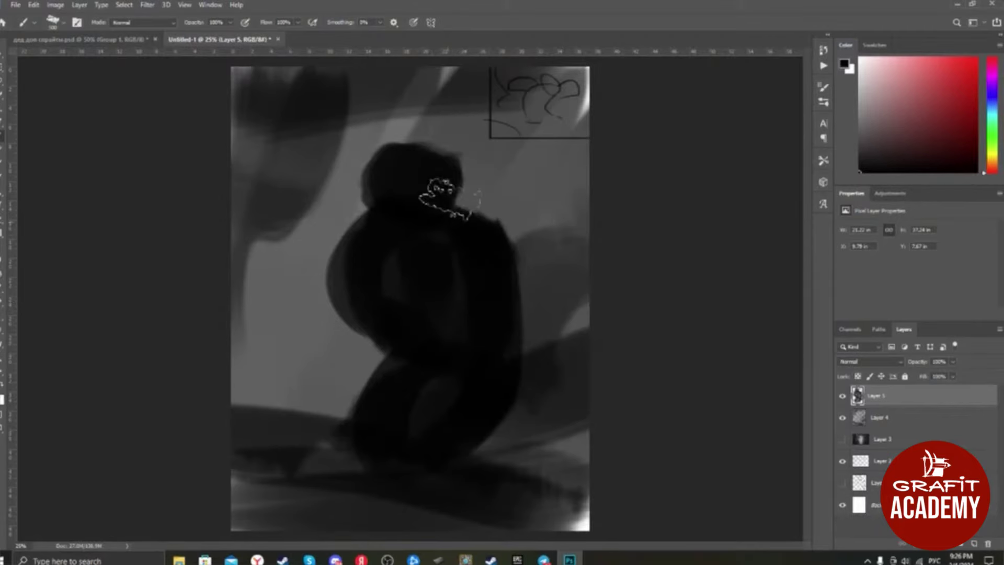
pyautogui.moveTo(438, 195); pyautogui.dragTo(408, 181)
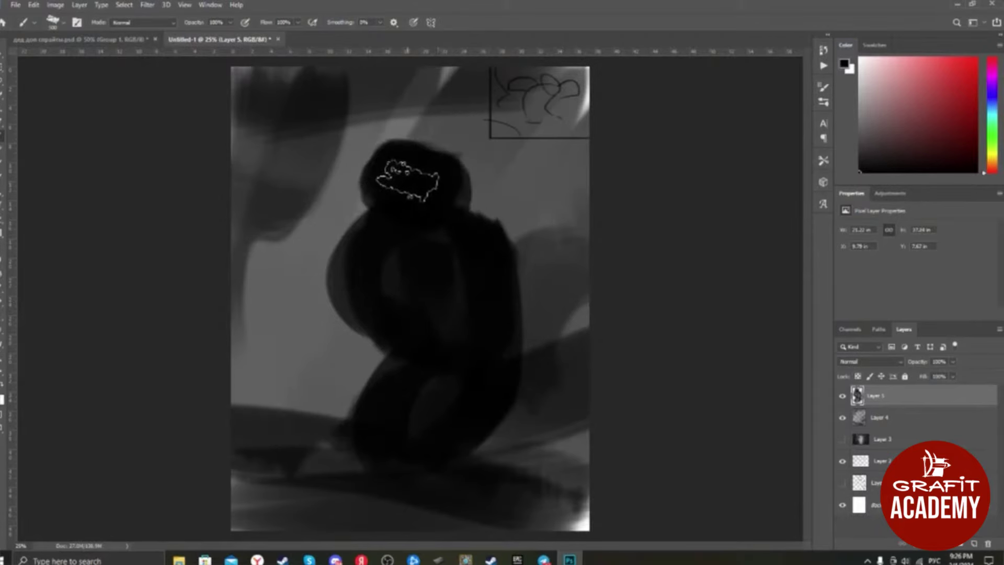
# Step: Paint two arms spreading from the figure's shoulders and add a foot at the base of the right leg
pyautogui.moveTo(473, 222); pyautogui.dragTo(564, 249)
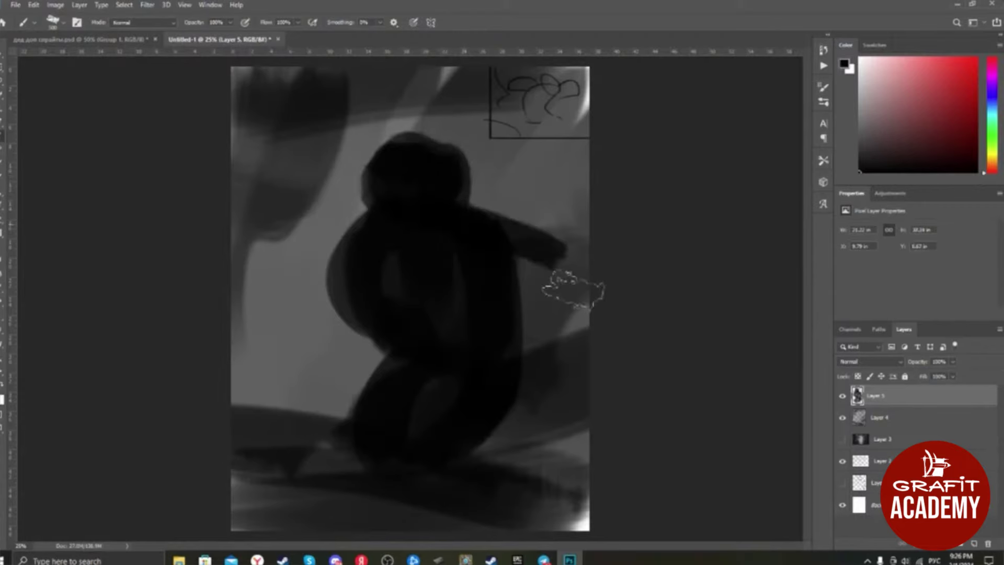
pyautogui.moveTo(574, 290); pyautogui.dragTo(567, 298)
pyautogui.hotkey('ctrl', 'z')
pyautogui.moveTo(494, 225)
pyautogui.mouseDown()
pyautogui.moveTo(555, 254)
pyautogui.moveTo(546, 314)
pyautogui.mouseUp()
pyautogui.hotkey('ctrl', 'z')
pyautogui.moveTo(356, 240)
pyautogui.mouseDown()
pyautogui.moveTo(275, 274)
pyautogui.moveTo(309, 272)
pyautogui.mouseUp()
pyautogui.moveTo(491, 429); pyautogui.dragTo(483, 468)
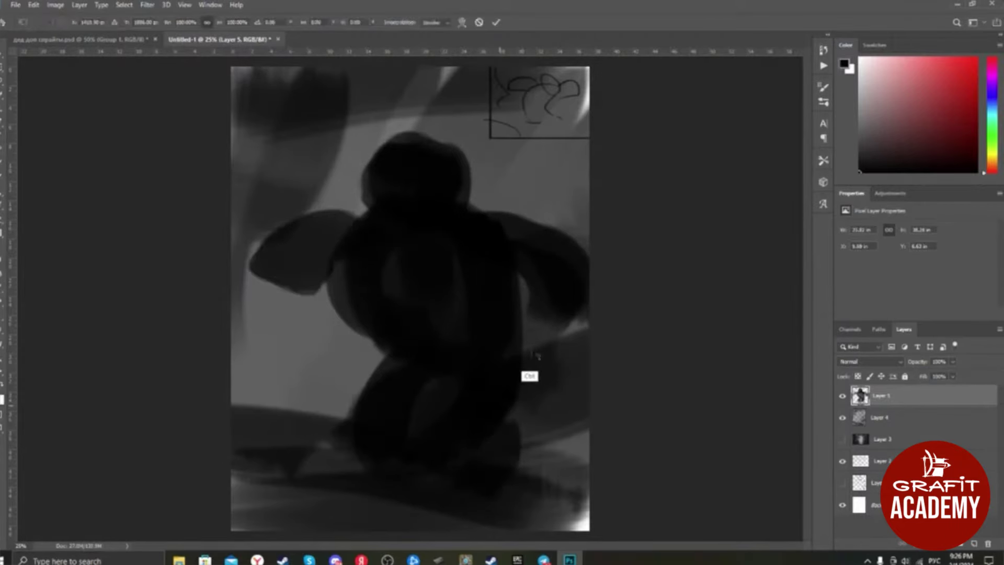
# Step: Scale the figure down proportionally to about 87% and shift it slightly right and down
pyautogui.hotkey('ctrl', 't')
pyautogui.moveTo(589, 504); pyautogui.dragTo(546, 456)
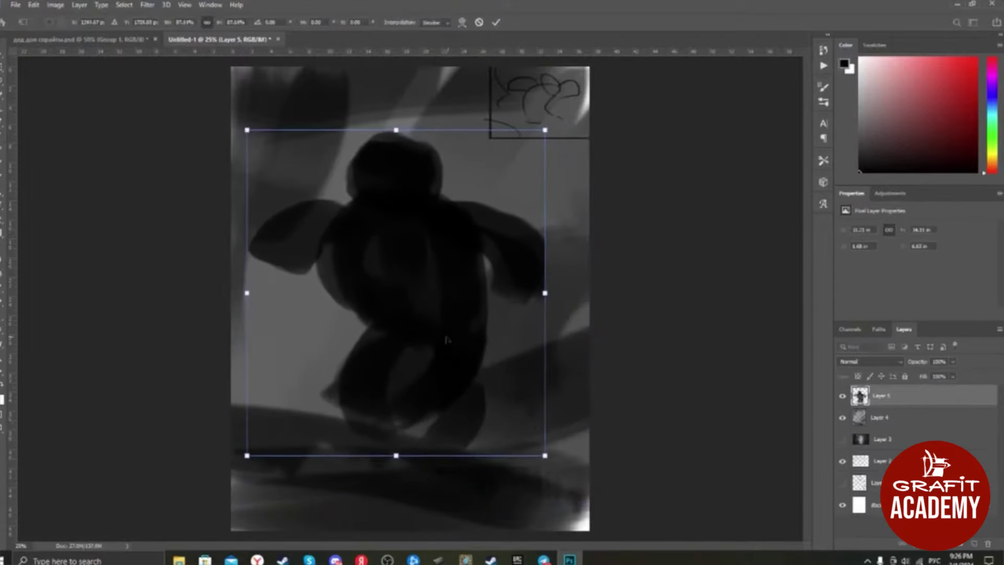
pyautogui.moveTo(448, 340); pyautogui.dragTo(464, 345)
pyautogui.press('Return')
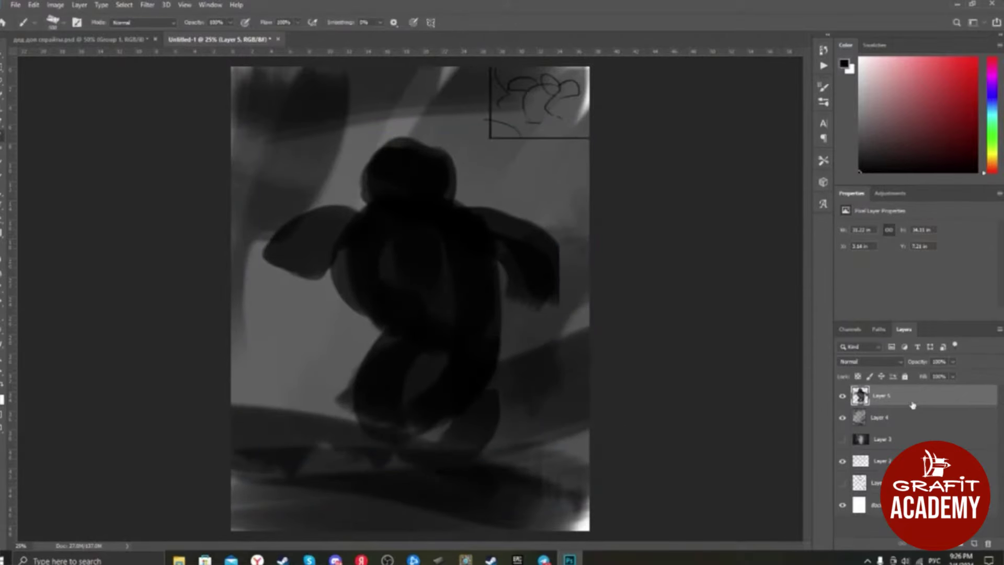
# Step: Merge the figure layer with the painted background layer and lower the merged layer's opacity
pyautogui.rightClick(925, 397)
pyautogui.keyDown('alt'); pyautogui.click(839, 424); pyautogui.keyUp('alt')
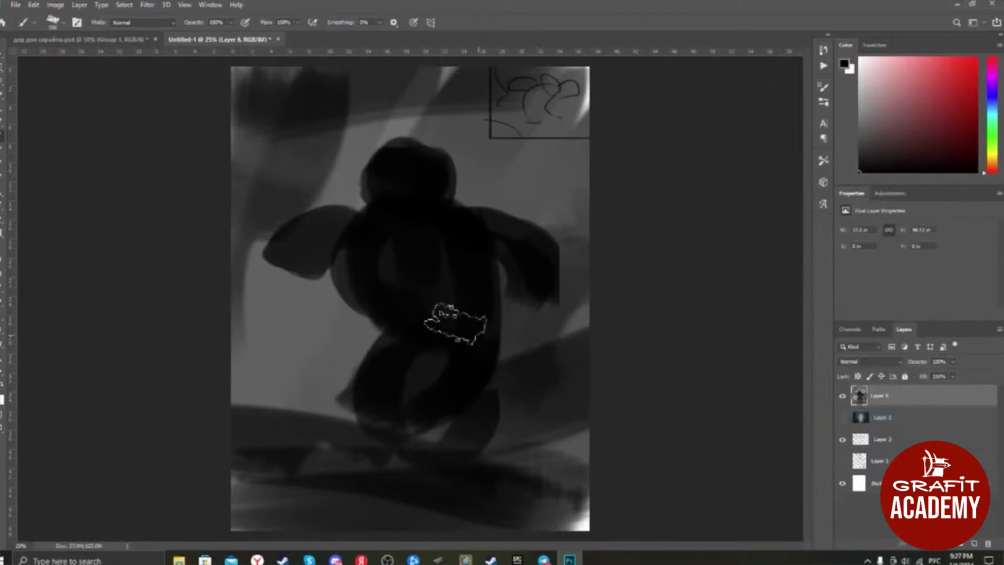
pyautogui.moveTo(951, 382); pyautogui.dragTo(926, 377)
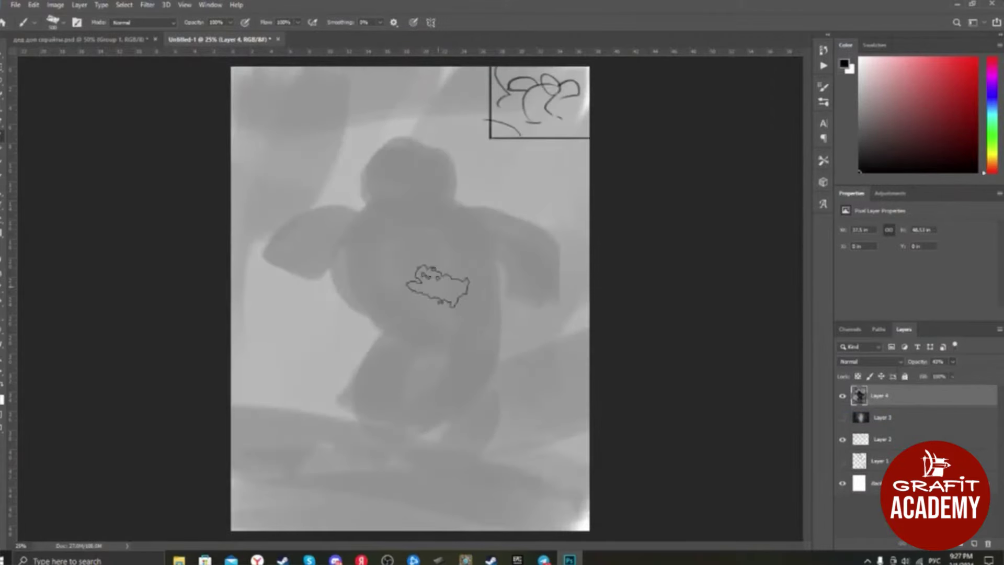
# Step: Compare the painted silhouette with the photo reference by switching the visibility of Layer 4 and Layer 3
pyautogui.click(842, 396)
pyautogui.click(842, 419)
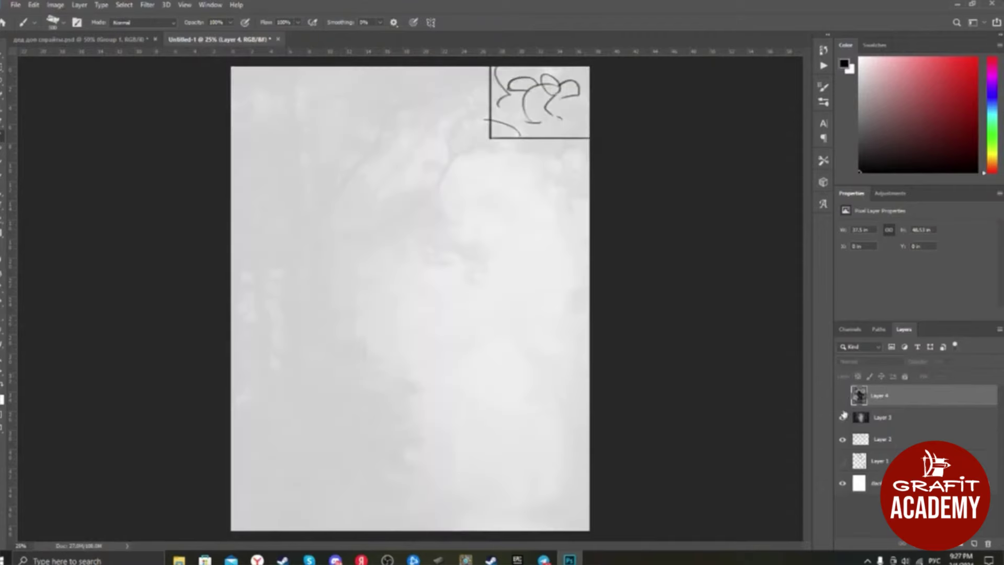
pyautogui.click(842, 397)
pyautogui.click(841, 418)
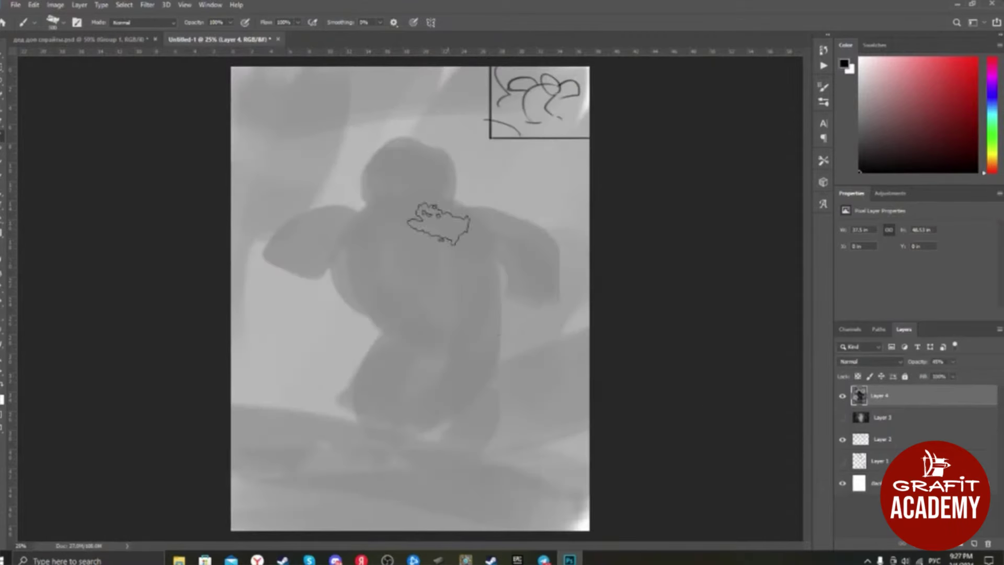
# Step: Set the opacity of the merged silhouette layer to 40%
pyautogui.click(953, 362)
pyautogui.moveTo(953, 373); pyautogui.dragTo(948, 374)
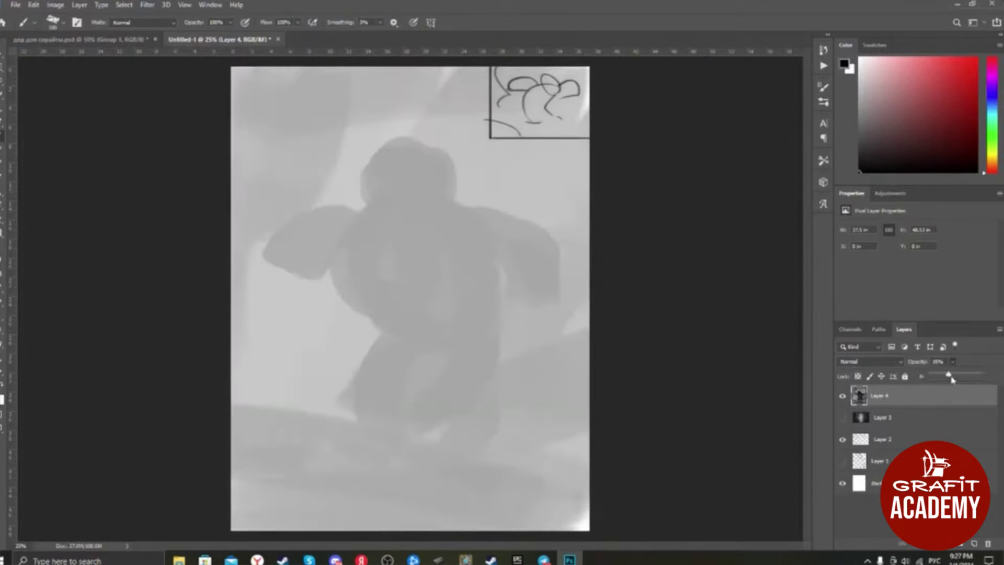
pyautogui.click(949, 395)
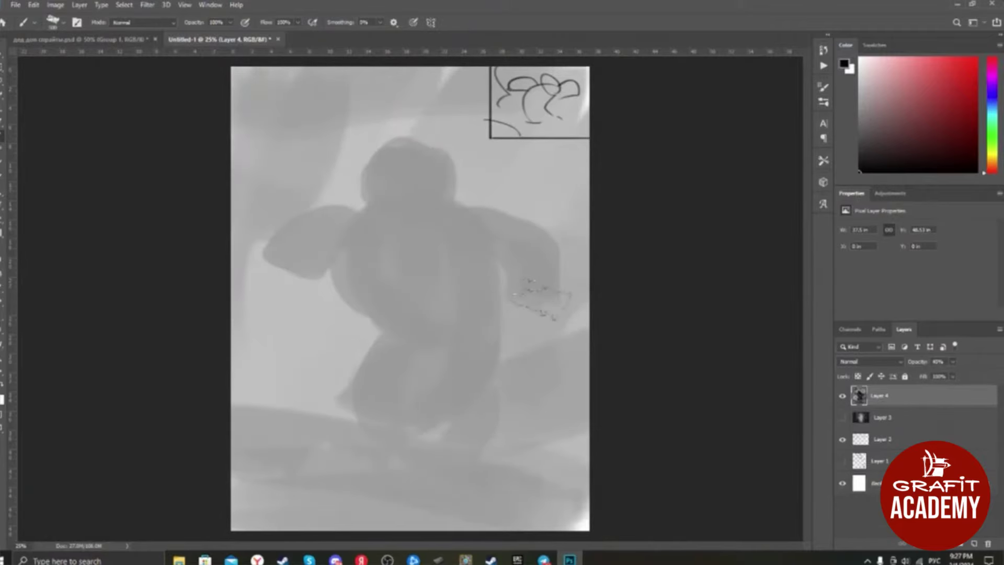
# Step: Create an empty layer above the faded silhouette and shrink the brush tip to a thin line size
pyautogui.hotkey('ctrl', 'shift', 'n')
pyautogui.press('Return')
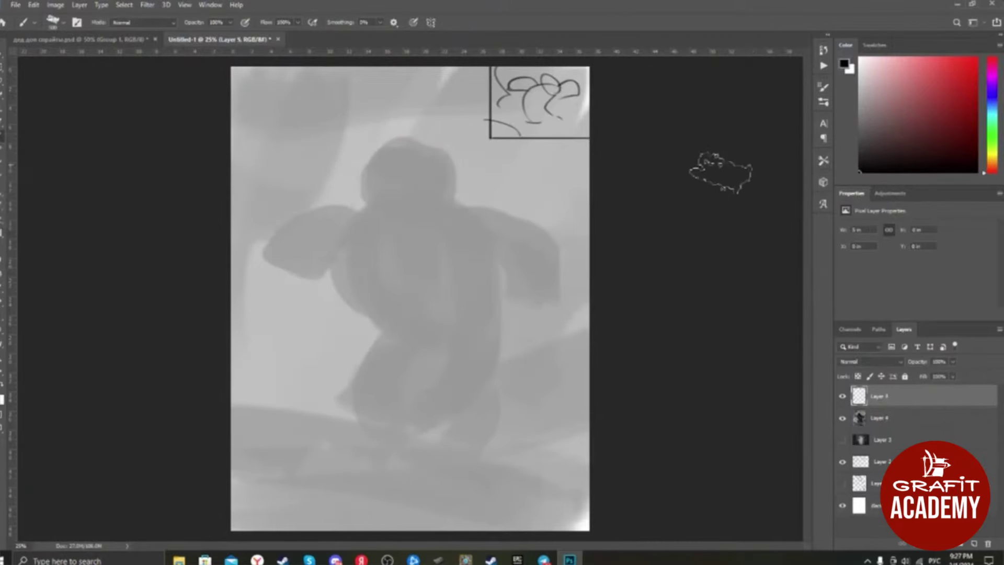
pyautogui.press('[')
pyautogui.press('[')
pyautogui.press('[')
pyautogui.press('[')
pyautogui.press('[')
pyautogui.press('[')
pyautogui.press('[')
pyautogui.press('[')
pyautogui.press('[')
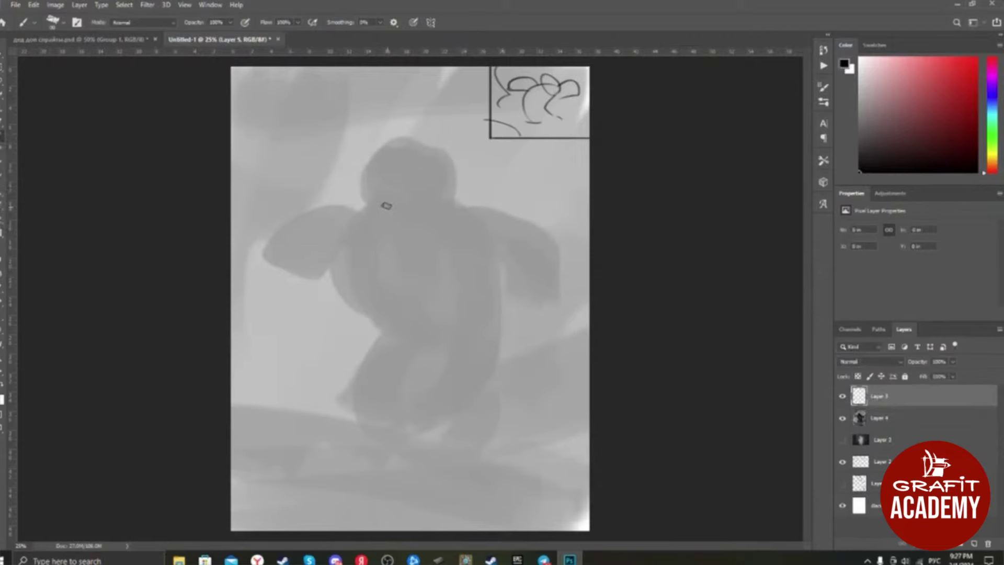
pyautogui.press('[')
pyautogui.press('[')
pyautogui.press('[')
pyautogui.press('[')
# Step: Try thin contour lines for the head, the left arm and the ground, and undo each of them
pyautogui.moveTo(412, 152); pyautogui.dragTo(412, 230)
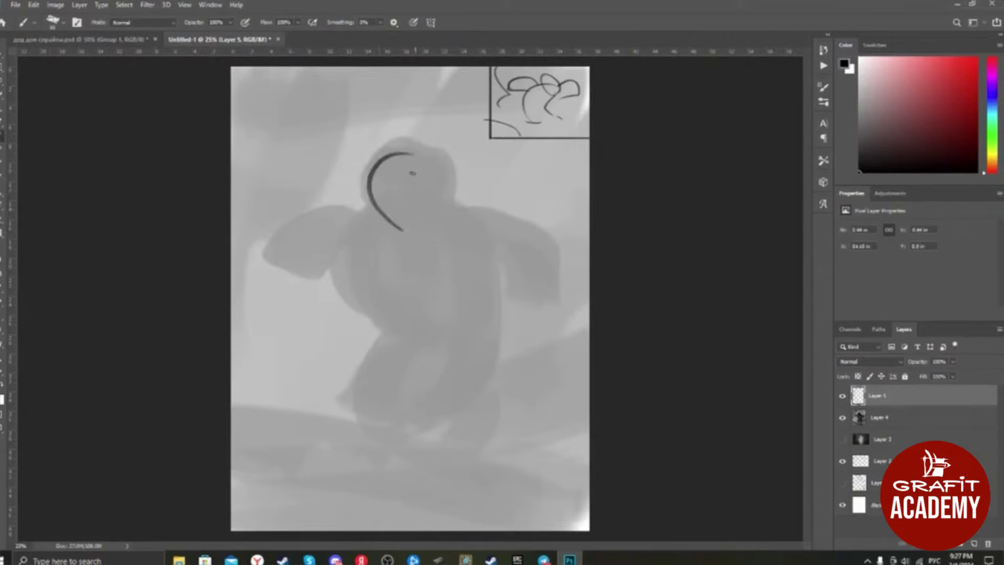
pyautogui.hotkey('ctrl', 'z')
pyautogui.moveTo(387, 146); pyautogui.dragTo(412, 224)
pyautogui.hotkey('ctrl', 'z')
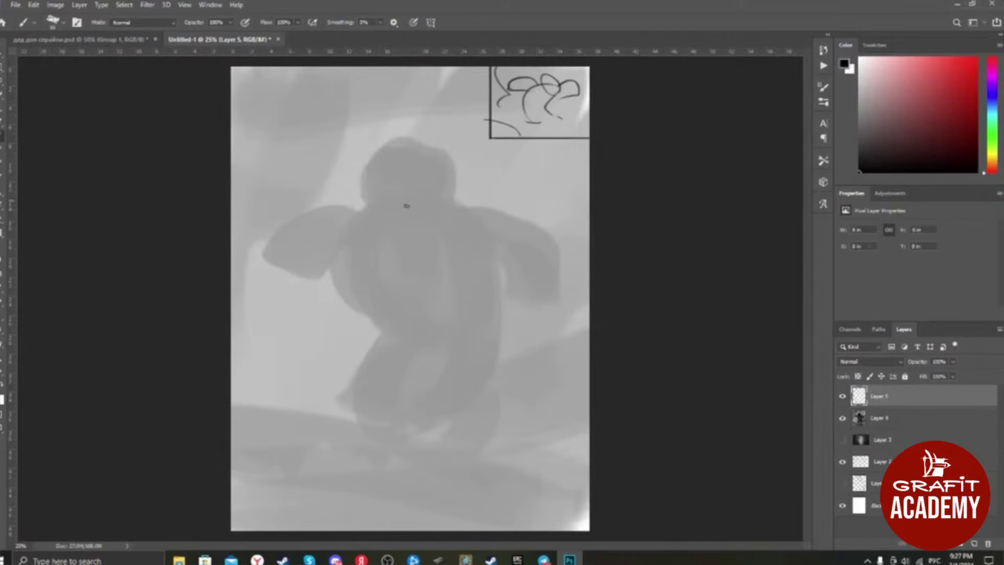
pyautogui.moveTo(285, 250); pyautogui.dragTo(324, 262)
pyautogui.hotkey('ctrl', 'z')
pyautogui.moveTo(258, 402); pyautogui.dragTo(395, 423)
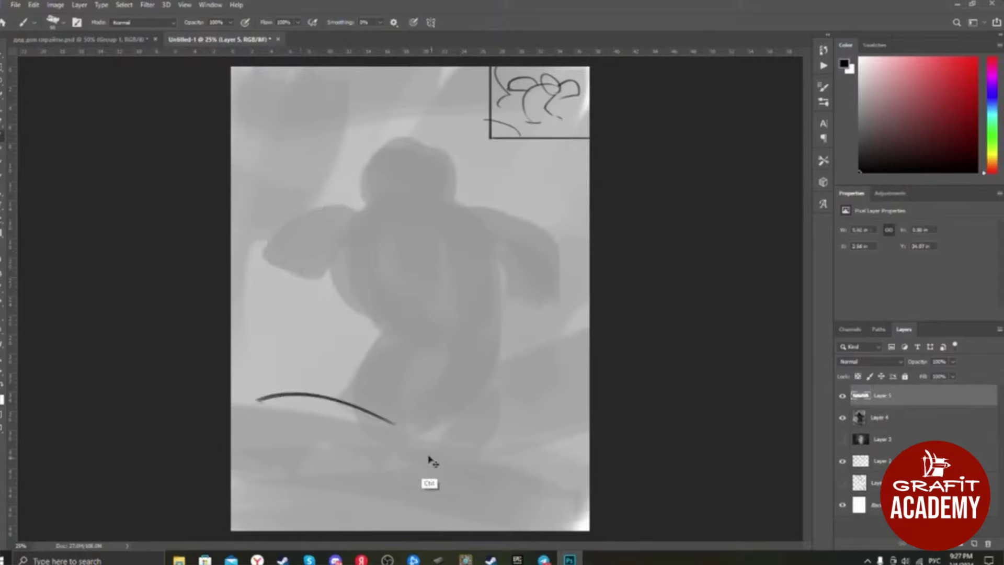
pyautogui.hotkey('ctrl', 'z')
# Step: Try outlining the left side of the torso and the head, and undo these strokes
pyautogui.moveTo(361, 208); pyautogui.dragTo(356, 301)
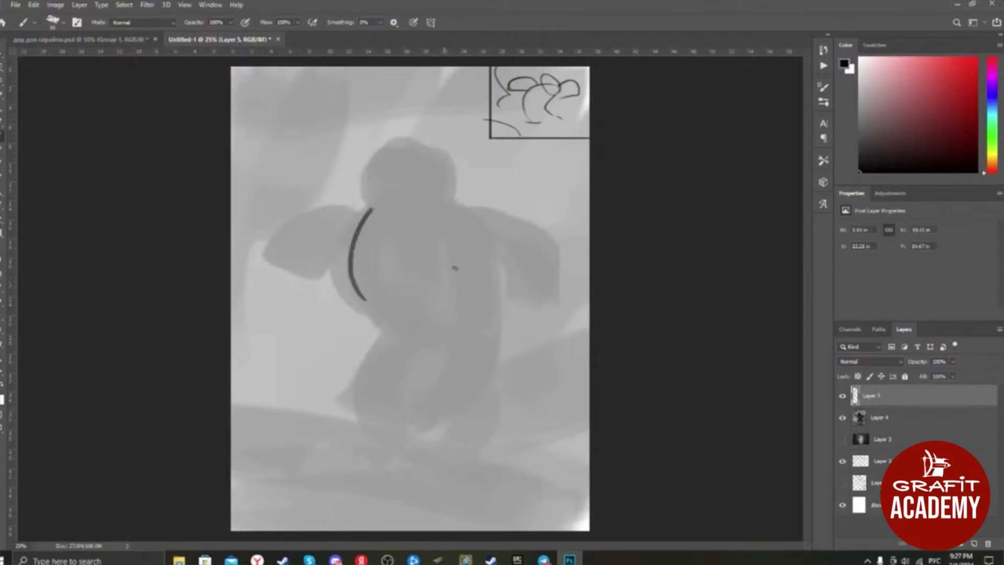
pyautogui.hotkey('ctrl', 'z')
pyautogui.moveTo(375, 208)
pyautogui.mouseDown()
pyautogui.moveTo(400, 201)
pyautogui.moveTo(381, 224)
pyautogui.moveTo(400, 222)
pyautogui.moveTo(364, 169)
pyautogui.moveTo(375, 171)
pyautogui.moveTo(403, 139)
pyautogui.mouseUp()
pyautogui.hotkey('ctrl', 'z')
pyautogui.hotkey('ctrl', 'z')
pyautogui.hotkey('ctrl', 'z')
# Step: Outline the bear's head with its snout and add two rounded ears
pyautogui.moveTo(374, 171)
pyautogui.mouseDown()
pyautogui.moveTo(445, 156)
pyautogui.moveTo(453, 202)
pyautogui.mouseUp()
pyautogui.moveTo(440, 156); pyautogui.dragTo(460, 170)
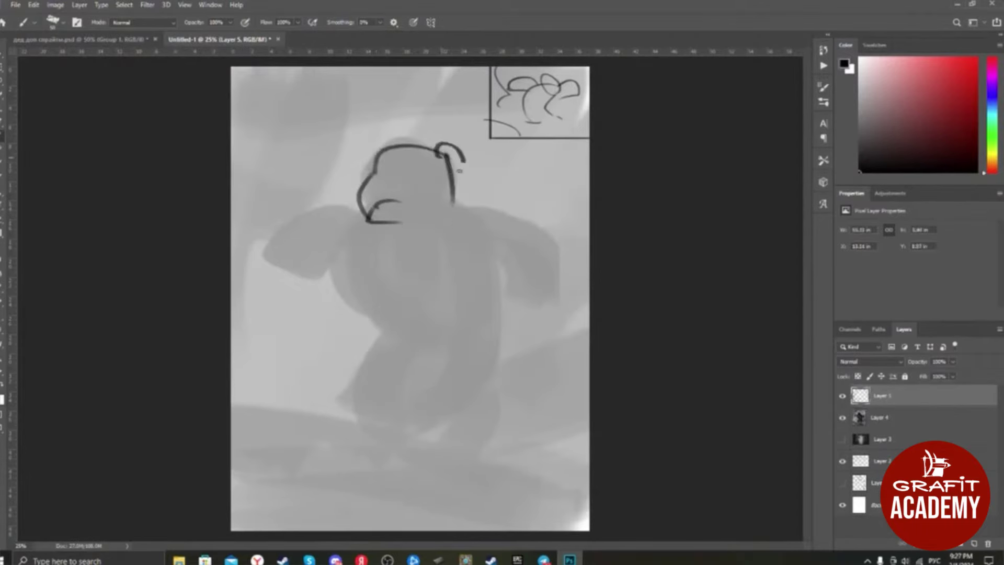
pyautogui.moveTo(381, 148); pyautogui.dragTo(363, 163)
# Step: Add the bear's dark nose and lower jaw line, undoing the unsuccessful strokes
pyautogui.moveTo(381, 205); pyautogui.dragTo(461, 225)
pyautogui.hotkey('ctrl', 'z')
pyautogui.hotkey('ctrl', 'z')
pyautogui.moveTo(375, 224)
pyautogui.mouseDown()
pyautogui.moveTo(395, 231)
pyautogui.moveTo(497, 219)
pyautogui.moveTo(489, 217)
pyautogui.mouseUp()
pyautogui.hotkey('ctrl', 'z')
pyautogui.hotkey('ctrl', 'z')
pyautogui.hotkey('ctrl', 'z')
pyautogui.moveTo(451, 189)
pyautogui.mouseDown()
pyautogui.moveTo(489, 206)
pyautogui.moveTo(425, 226)
pyautogui.mouseUp()
# Step: Draw the bear's right shoulder line and curve it down along the outside of the arm
pyautogui.press('e')
pyautogui.press('b')
pyautogui.moveTo(485, 211)
pyautogui.mouseDown()
pyautogui.moveTo(578, 271)
pyautogui.moveTo(553, 240)
pyautogui.moveTo(528, 342)
pyautogui.mouseUp()
pyautogui.hotkey('ctrl', 'z')
pyautogui.hotkey('ctrl', 'z')
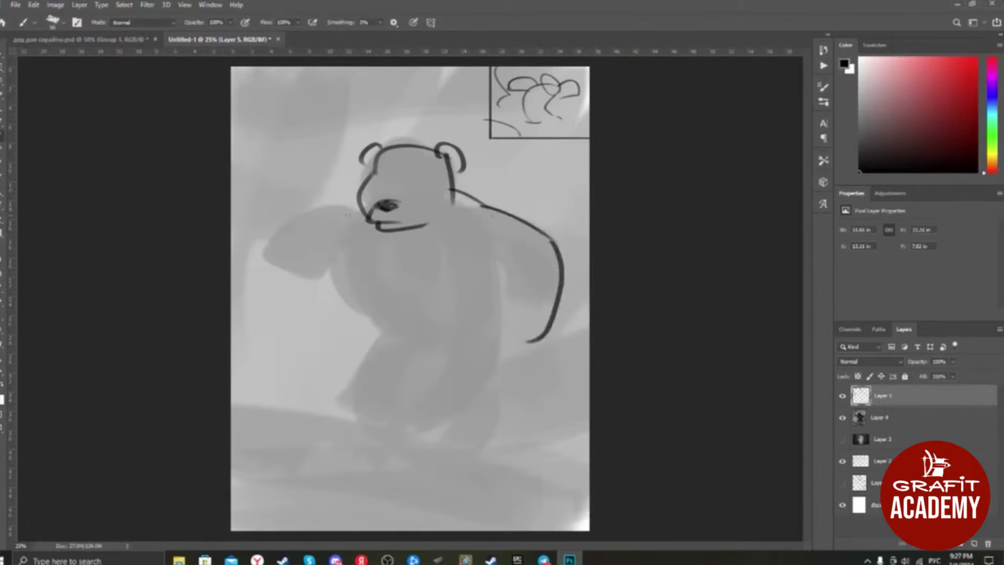
# Step: Draw the left contour of the bear's torso down to the waist, undoing the earlier attempts
pyautogui.moveTo(361, 214)
pyautogui.mouseDown()
pyautogui.moveTo(342, 298)
pyautogui.moveTo(400, 325)
pyautogui.mouseUp()
pyautogui.hotkey('ctrl', 'z')
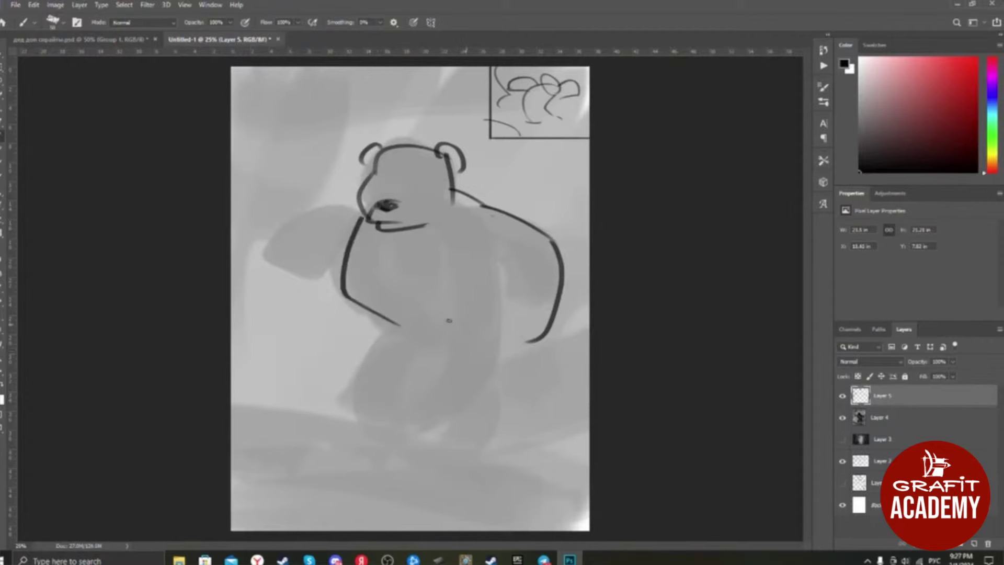
pyautogui.hotkey('ctrl', 'z')
pyautogui.moveTo(364, 213); pyautogui.dragTo(402, 341)
pyautogui.hotkey('ctrl', 'z')
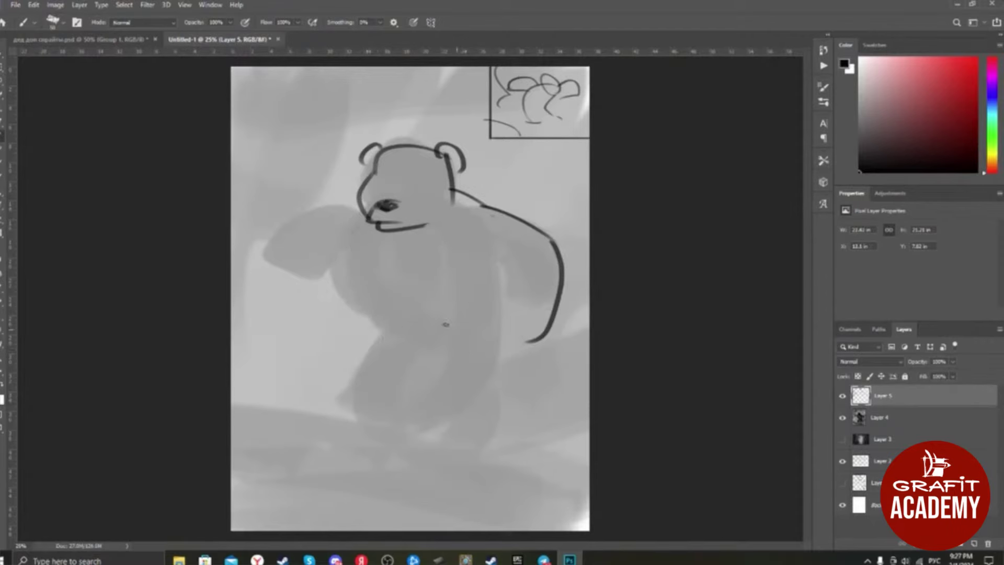
pyautogui.moveTo(347, 247)
pyautogui.mouseDown()
pyautogui.moveTo(395, 350)
pyautogui.moveTo(375, 322)
pyautogui.moveTo(375, 343)
pyautogui.mouseUp()
pyautogui.hotkey('ctrl', 'z')
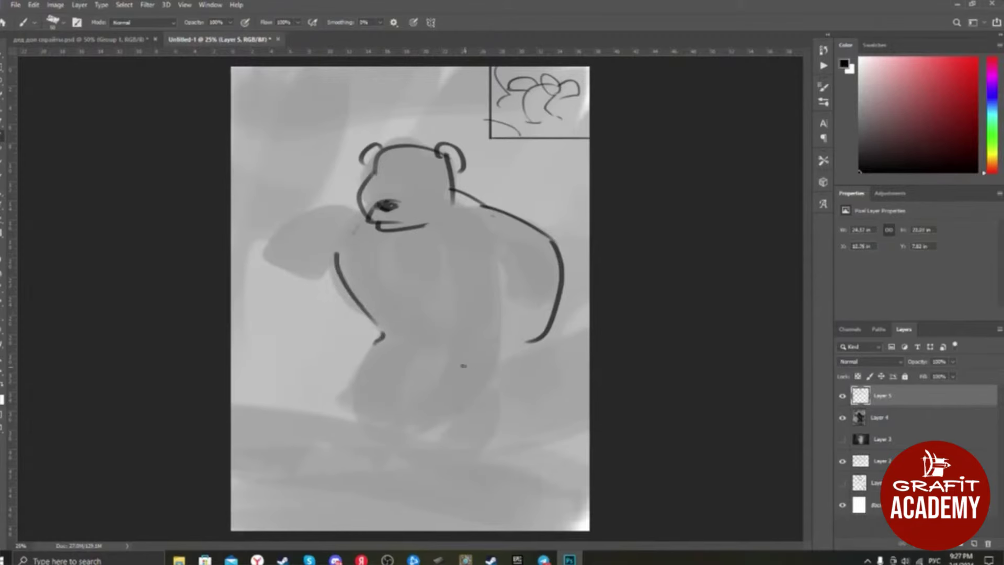
# Step: Outline the bear's front leg with two curved lines and sketch the foot at its base
pyautogui.moveTo(459, 366); pyautogui.dragTo(393, 468)
pyautogui.moveTo(501, 385); pyautogui.dragTo(436, 469)
pyautogui.moveTo(375, 465)
pyautogui.mouseDown()
pyautogui.moveTo(429, 467)
pyautogui.moveTo(403, 478)
pyautogui.mouseUp()
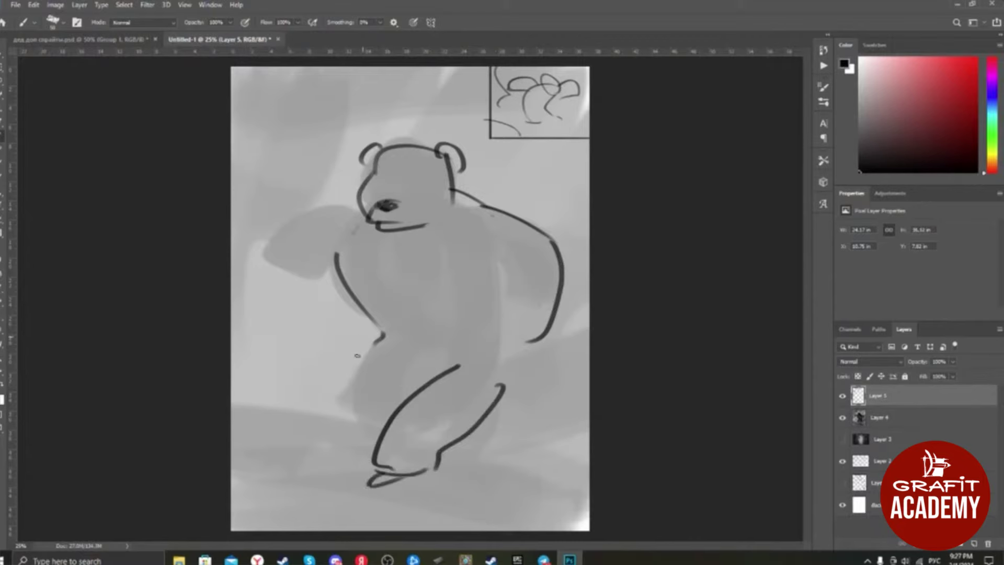
# Step: Try the bear's hip curve and back line, and undo all the bear's line strokes back to the bare silhouette
pyautogui.moveTo(361, 338); pyautogui.dragTo(408, 420)
pyautogui.moveTo(497, 284); pyautogui.dragTo(518, 400)
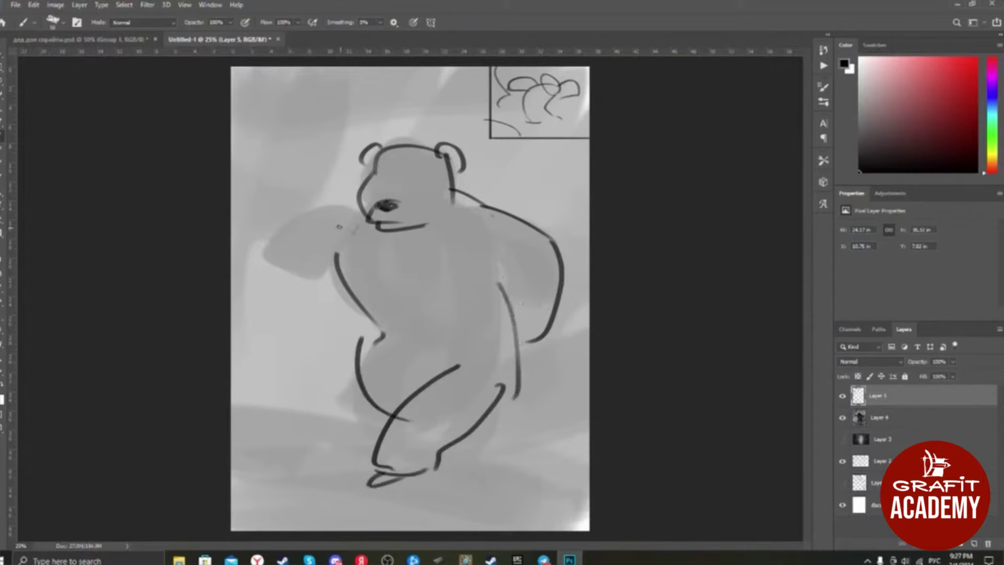
pyautogui.hotkey('ctrl', 'z')
pyautogui.hotkey('ctrl', 'z')
pyautogui.hotkey('ctrl', 'z')
pyautogui.hotkey('ctrl', 'z')
pyautogui.hotkey('ctrl', 'z')
pyautogui.hotkey('ctrl', 'z')
pyautogui.hotkey('ctrl', 'z')
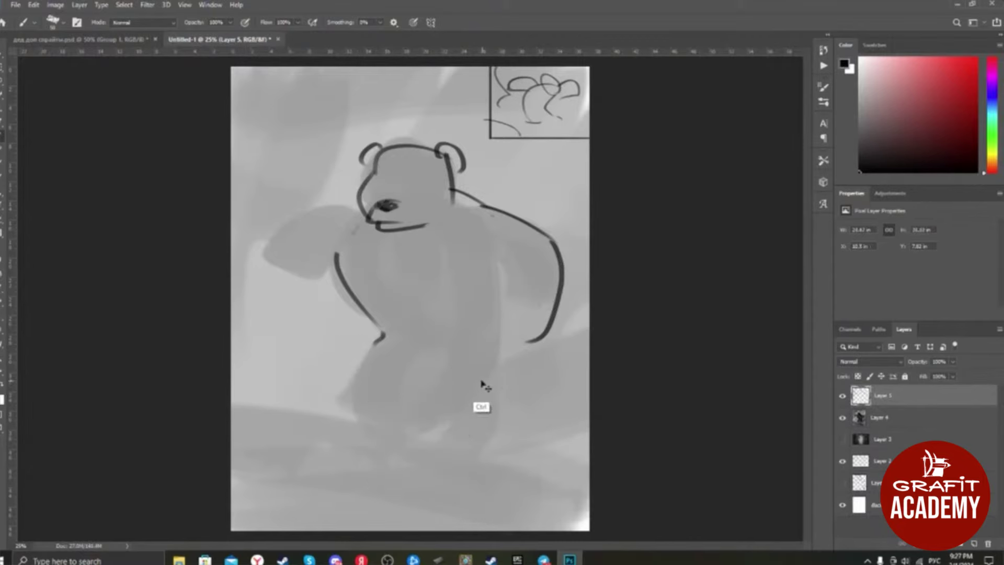
pyautogui.hotkey('ctrl', 'z')
pyautogui.hotkey('ctrl', 'z')
pyautogui.hotkey('ctrl', 'z')
pyautogui.hotkey('ctrl', 'z')
pyautogui.hotkey('ctrl', 'z')
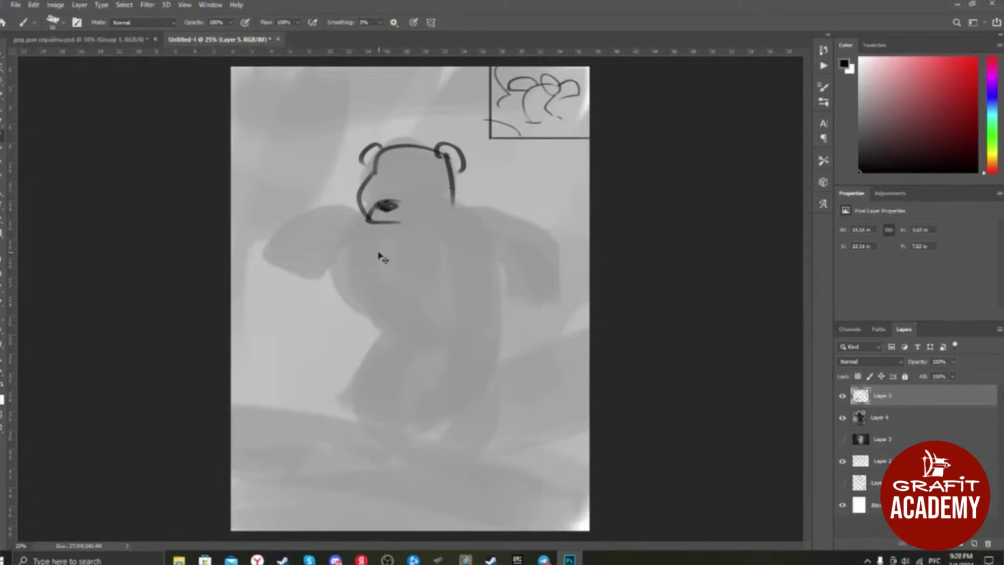
pyautogui.hotkey('ctrl', 'z')
pyautogui.hotkey('ctrl', 'z')
pyautogui.hotkey('ctrl', 'z')
pyautogui.hotkey('ctrl', 'z')
pyautogui.hotkey('ctrl', 'z')
pyautogui.hotkey('ctrl', 'z')
pyautogui.hotkey('ctrl', 'z')
pyautogui.hotkey('ctrl', 'z')
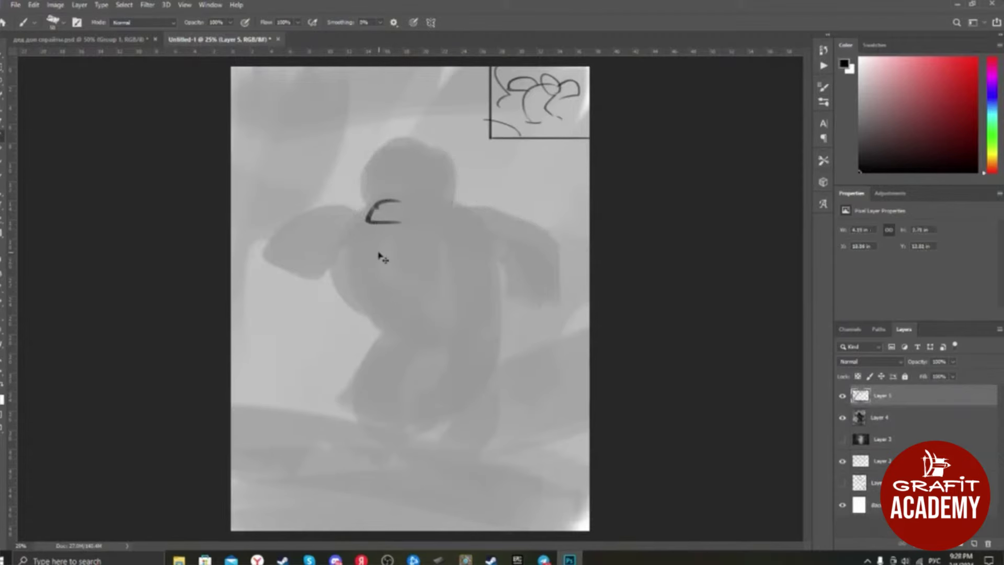
pyautogui.hotkey('ctrl', 'z')
pyautogui.hotkey('ctrl', 'z')
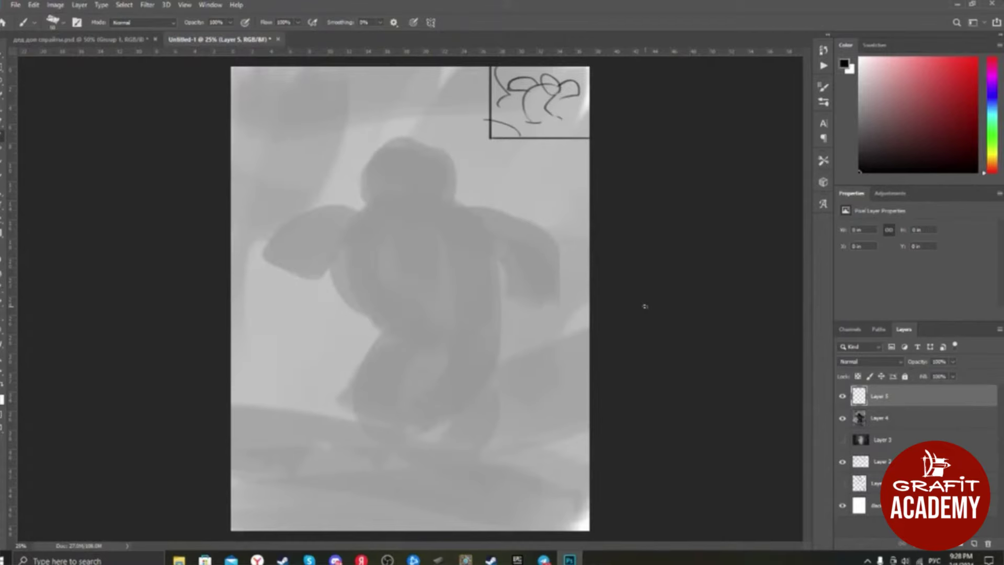
# Step: Check the silhouette layer, Layer 4, by hiding and showing it, and raise its opacity to about 70%
pyautogui.click(843, 419)
pyautogui.click(842, 418)
pyautogui.click(885, 419)
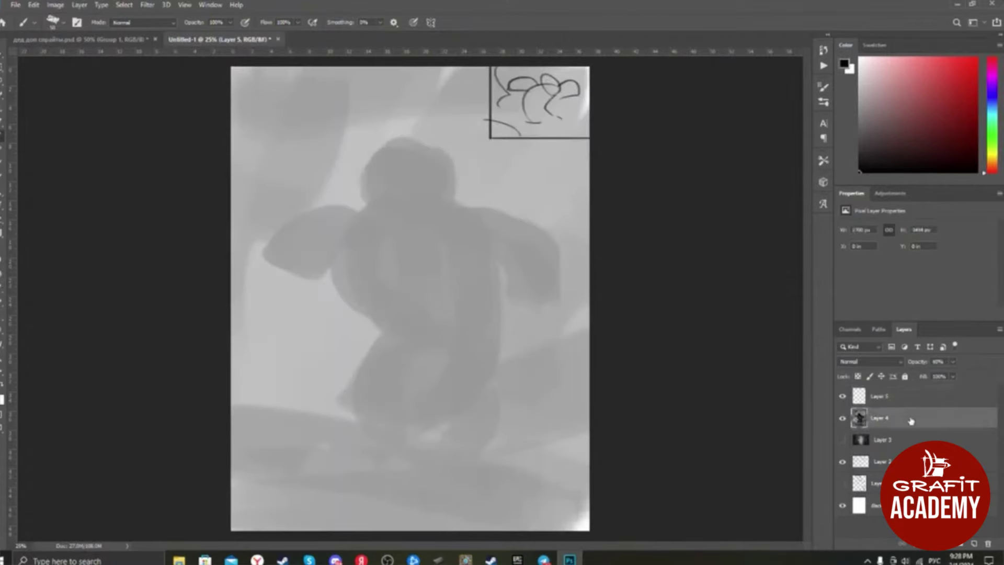
pyautogui.click(952, 361)
pyautogui.moveTo(956, 375); pyautogui.dragTo(967, 376)
pyautogui.click(912, 416)
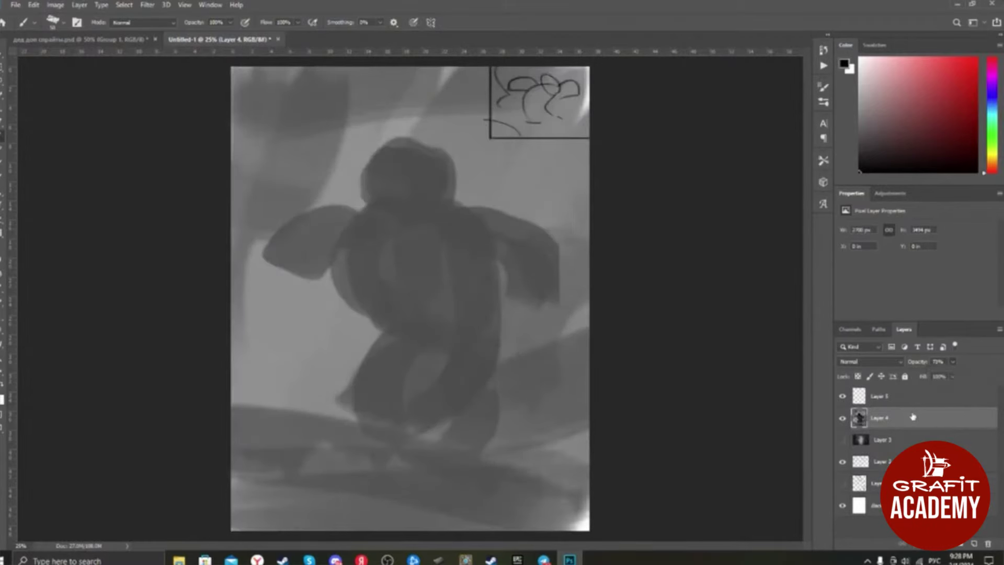
# Step: Trace a freehand lasso selection around the silhouette's head, arms, torso and leg, and clear the selection
pyautogui.press('l')
pyautogui.moveTo(392, 230)
pyautogui.mouseDown()
pyautogui.moveTo(364, 191)
pyautogui.moveTo(445, 157)
pyautogui.moveTo(429, 216)
pyautogui.mouseUp()
pyautogui.moveTo(346, 219)
pyautogui.mouseDown()
pyautogui.moveTo(286, 262)
pyautogui.moveTo(323, 258)
pyautogui.moveTo(346, 306)
pyautogui.moveTo(383, 344)
pyautogui.moveTo(370, 419)
pyautogui.moveTo(469, 365)
pyautogui.moveTo(484, 278)
pyautogui.moveTo(519, 288)
pyautogui.moveTo(528, 228)
pyautogui.moveTo(422, 192)
pyautogui.moveTo(442, 206)
pyautogui.mouseUp()
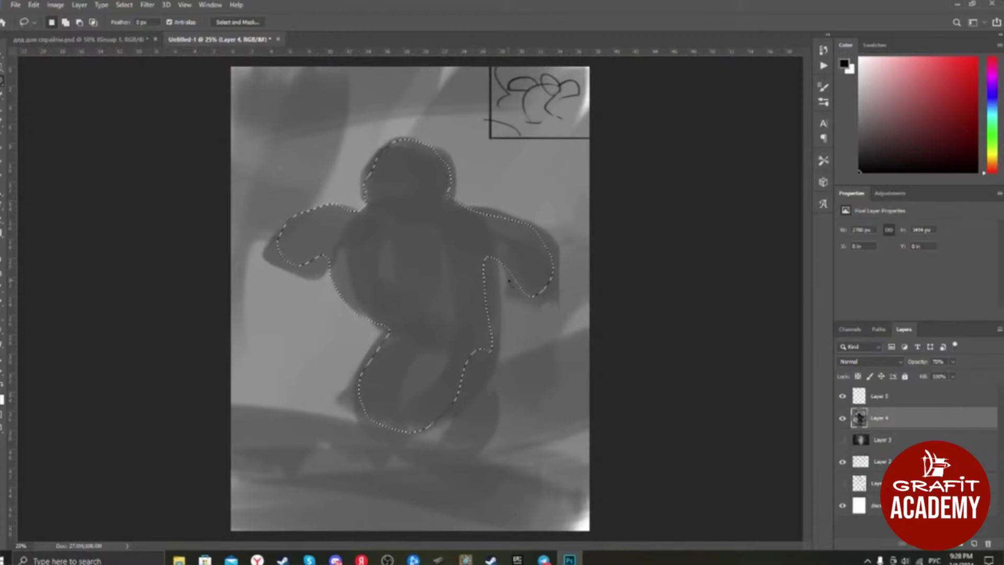
pyautogui.press('b')
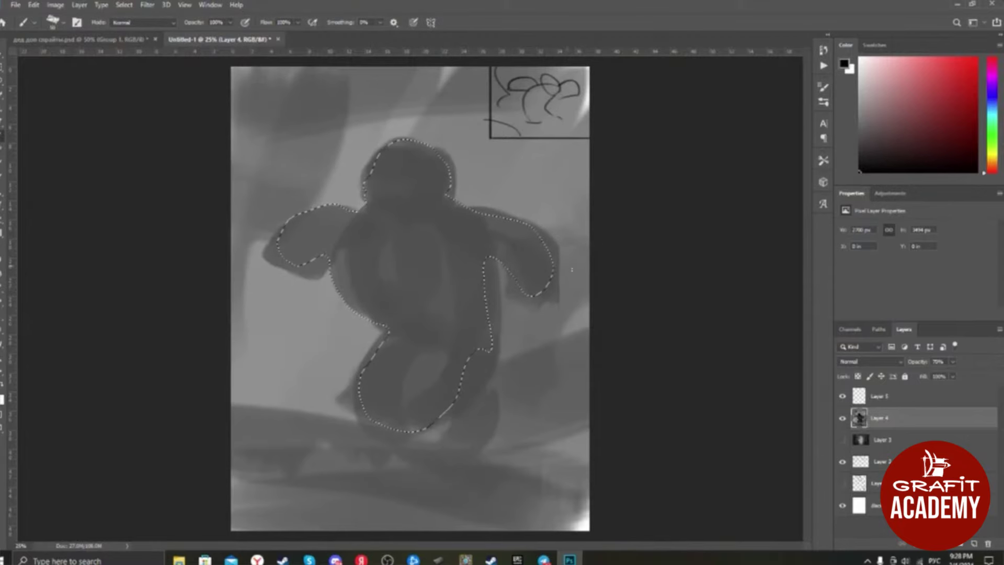
pyautogui.hotkey('ctrl', 'd')
# Step: Create a new layer above Layer 4 and paint a short dark diagonal stroke at the lower right of the head, undoing unsuccessful strokes
pyautogui.hotkey('ctrl', '+')
pyautogui.hotkey('ctrl', '+')
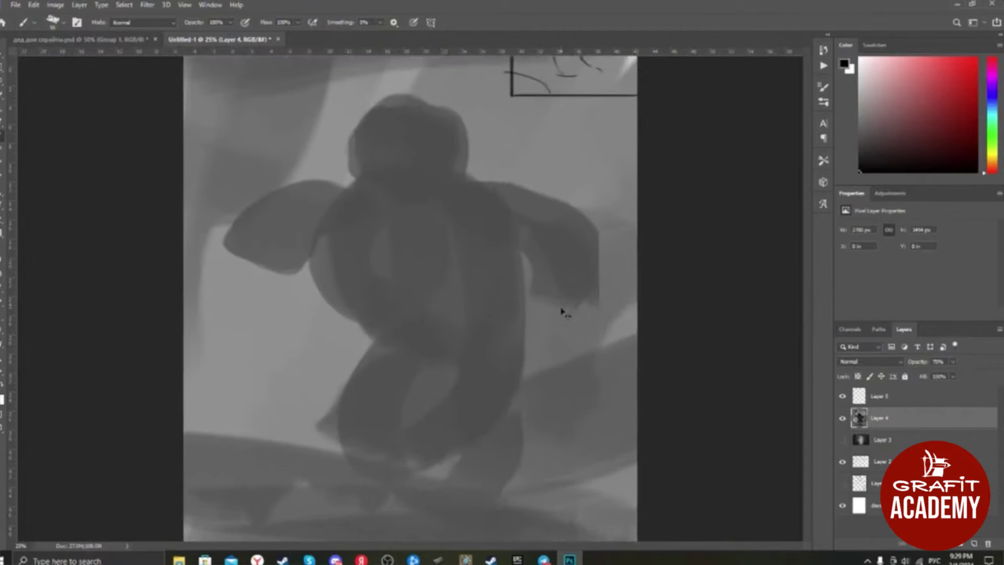
pyautogui.moveTo(472, 236); pyautogui.dragTo(509, 289)
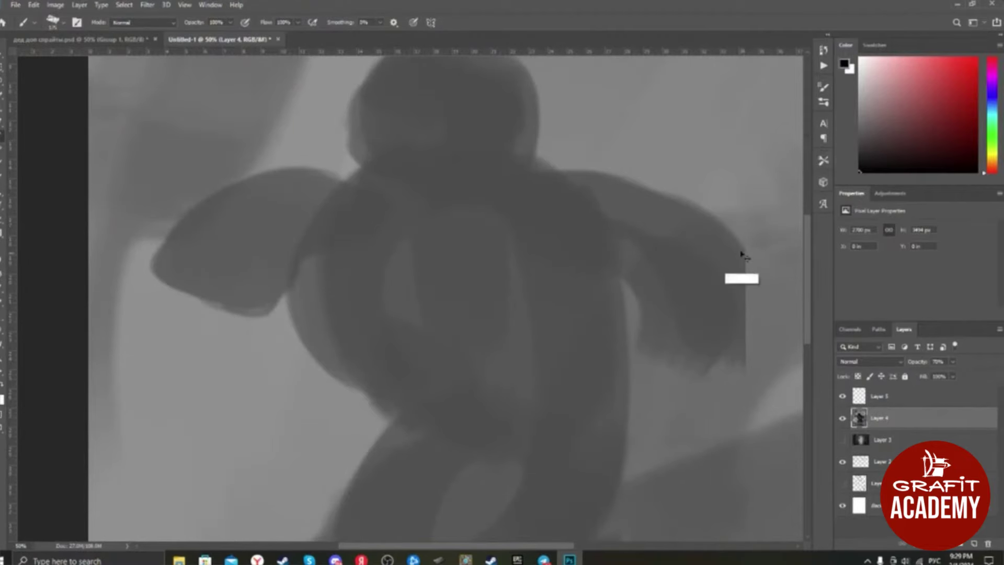
pyautogui.hotkey('ctrl', 'shift', 'n')
pyautogui.press('Return')
pyautogui.moveTo(464, 150); pyautogui.dragTo(460, 182)
pyautogui.hotkey('ctrl', 'z')
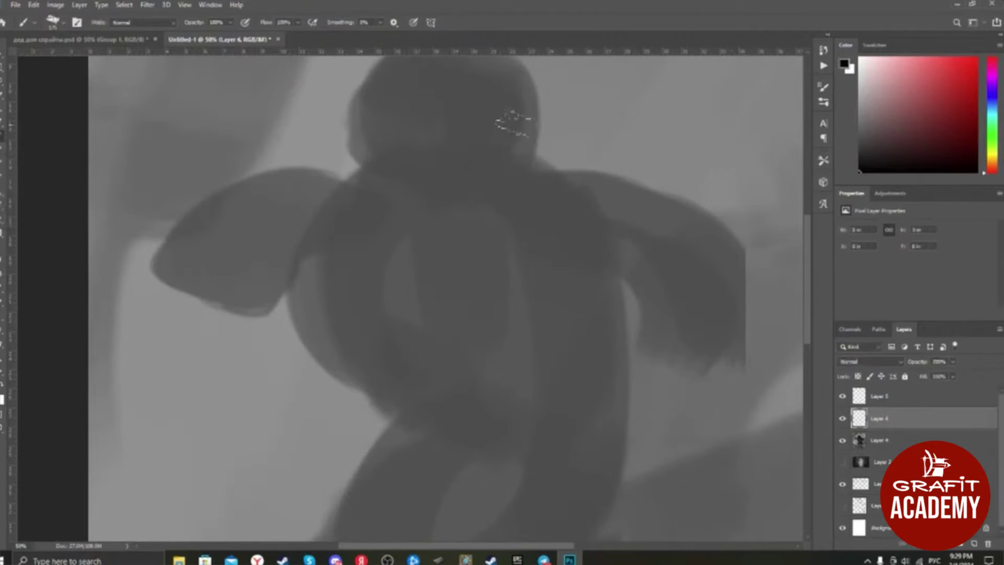
pyautogui.moveTo(513, 127); pyautogui.dragTo(483, 176)
pyautogui.hotkey('ctrl', 'z')
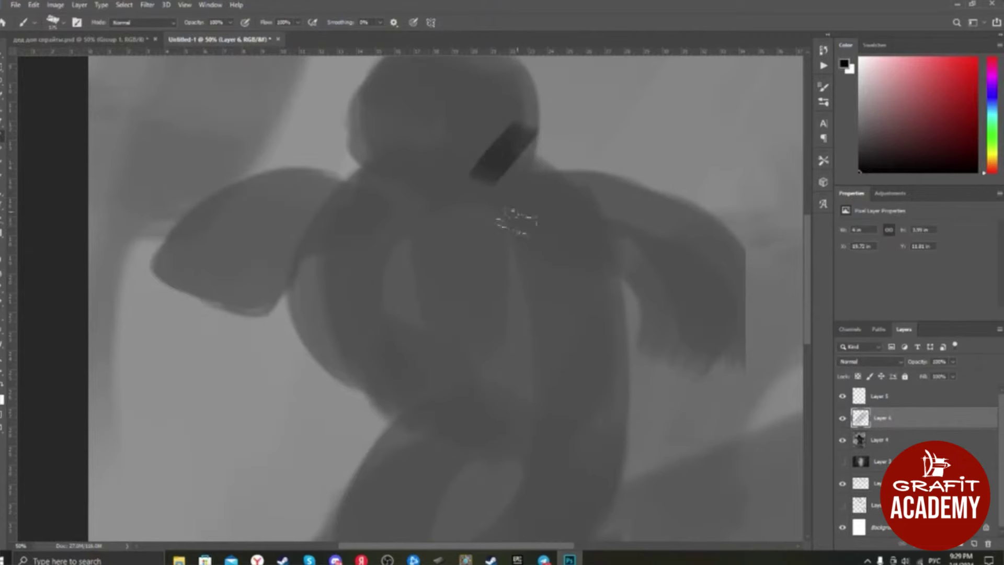
# Step: Paint a dark nose patch on the face and a soft shadow along the lower left jaw, undoing the unsuccessful strokes
pyautogui.moveTo(365, 195); pyautogui.dragTo(427, 220)
pyautogui.hotkey('ctrl', 'z')
pyautogui.moveTo(365, 139); pyautogui.dragTo(393, 182)
pyautogui.hotkey('ctrl', 'z')
pyautogui.moveTo(361, 136); pyautogui.dragTo(401, 185)
pyautogui.moveTo(405, 133)
pyautogui.mouseDown()
pyautogui.moveTo(430, 137)
pyautogui.moveTo(418, 138)
pyautogui.mouseUp()
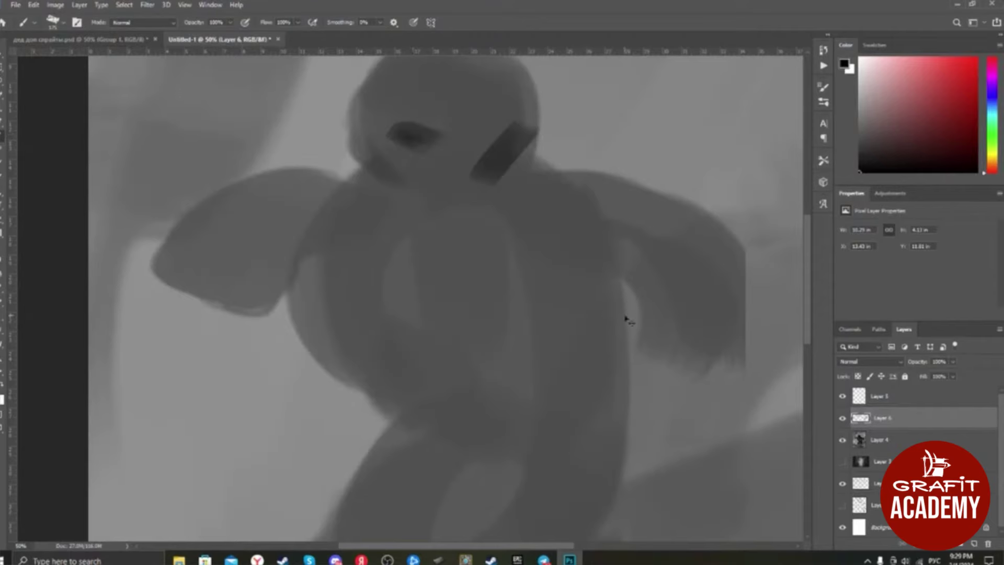
# Step: Try dark zigzag scribbles across the whole figure with the brush, and undo them
pyautogui.hotkey('ctrl', '-')
pyautogui.hotkey('ctrl', '-')
pyautogui.hotkey('ctrl', '-')
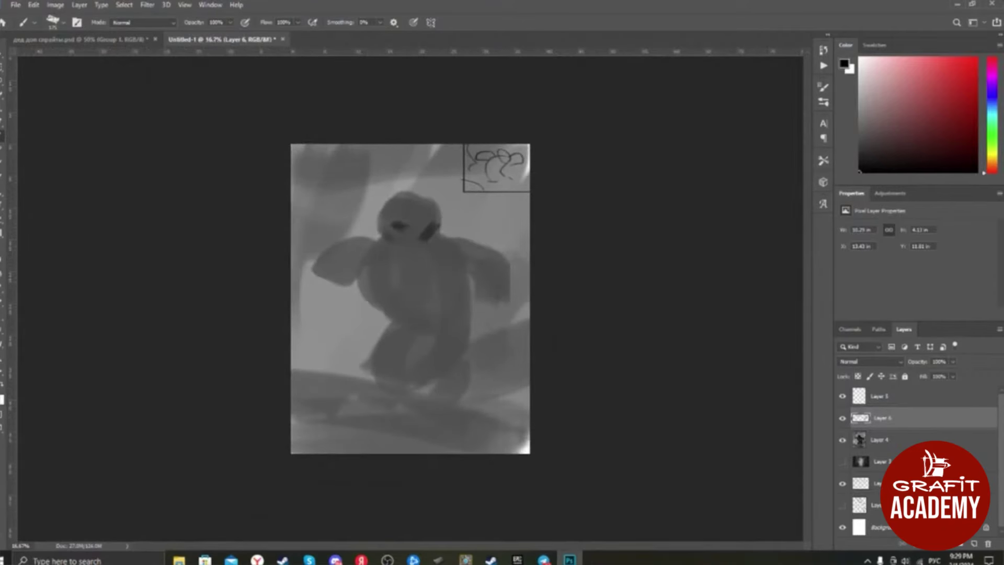
pyautogui.moveTo(535, 244)
pyautogui.mouseDown()
pyautogui.moveTo(283, 363)
pyautogui.moveTo(389, 145)
pyautogui.mouseUp()
pyautogui.hotkey('ctrl', 'z')
pyautogui.press(']')
pyautogui.moveTo(432, 238); pyautogui.dragTo(433, 238)
pyautogui.hotkey('ctrl', 'z')
pyautogui.moveTo(463, 278)
pyautogui.mouseDown()
pyautogui.moveTo(329, 299)
pyautogui.moveTo(304, 272)
pyautogui.mouseUp()
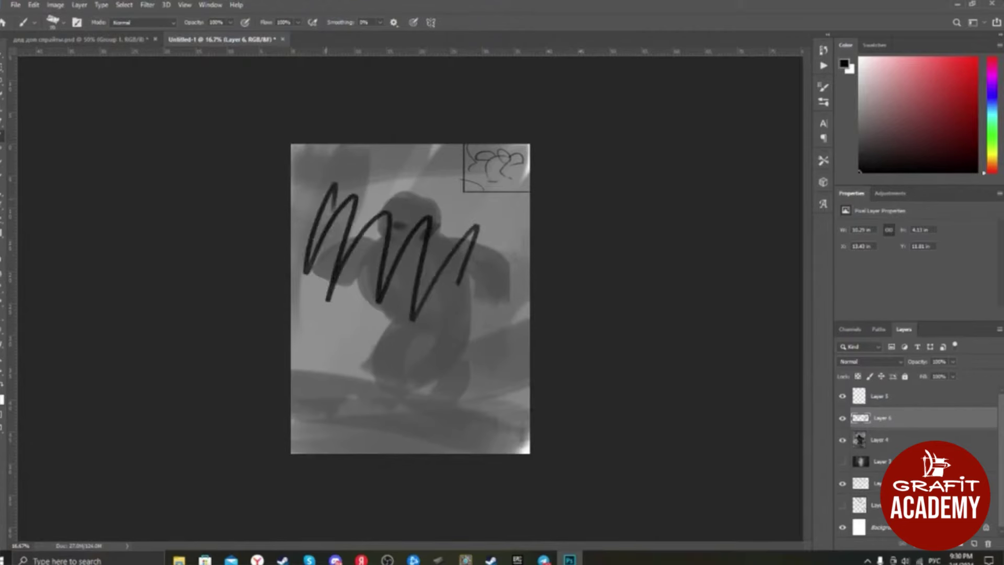
pyautogui.moveTo(463, 345); pyautogui.dragTo(473, 366)
pyautogui.hotkey('ctrl', 'z')
pyautogui.hotkey('ctrl', 'z')
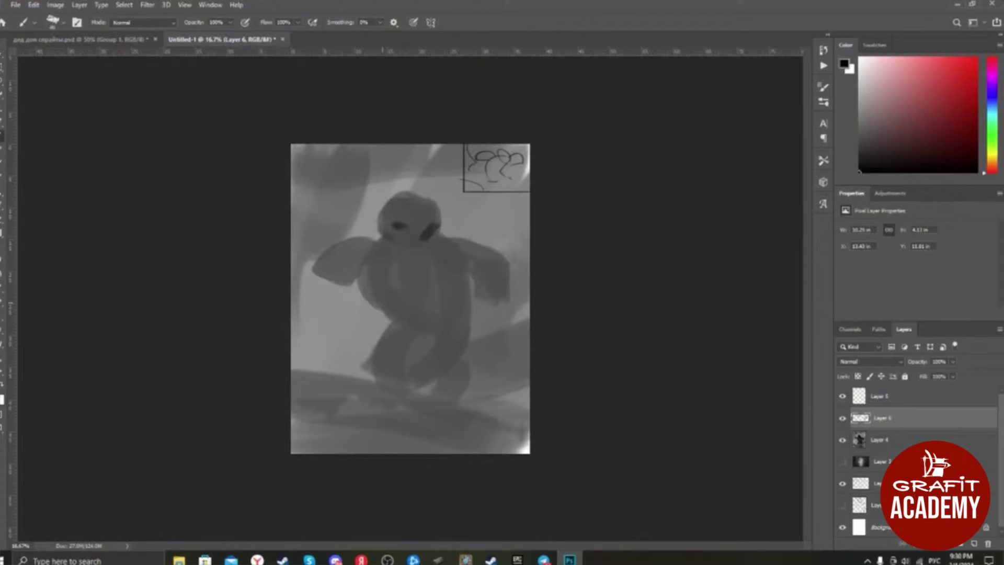
# Step: Try thin contour lines along the left side of the torso and over the head, and undo them
pyautogui.moveTo(373, 235); pyautogui.dragTo(378, 313)
pyautogui.hotkey('ctrl', 'z')
pyautogui.moveTo(366, 236); pyautogui.dragTo(398, 314)
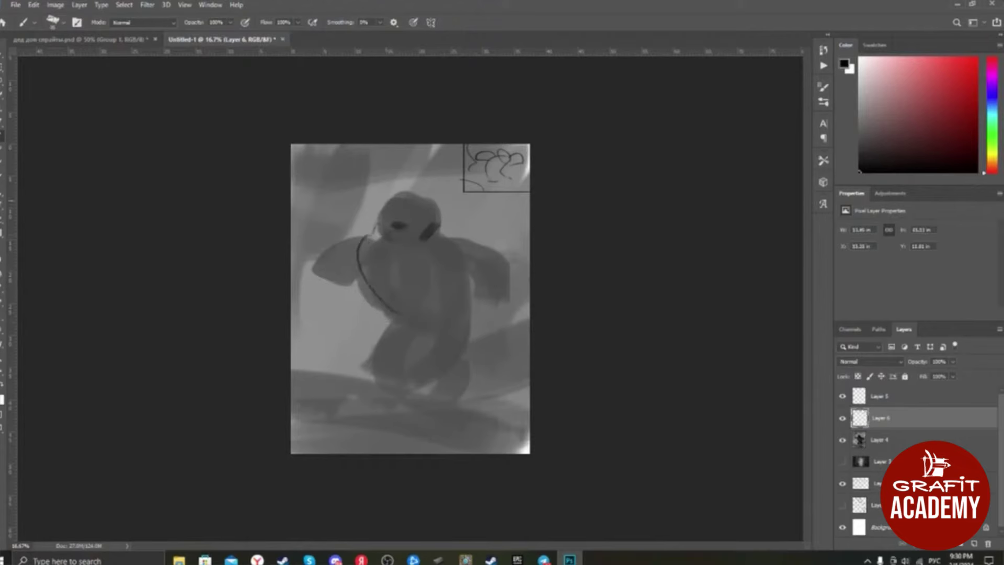
pyautogui.moveTo(386, 199); pyautogui.dragTo(445, 216)
pyautogui.hotkey('ctrl', 'z')
pyautogui.hotkey('ctrl', 'z')
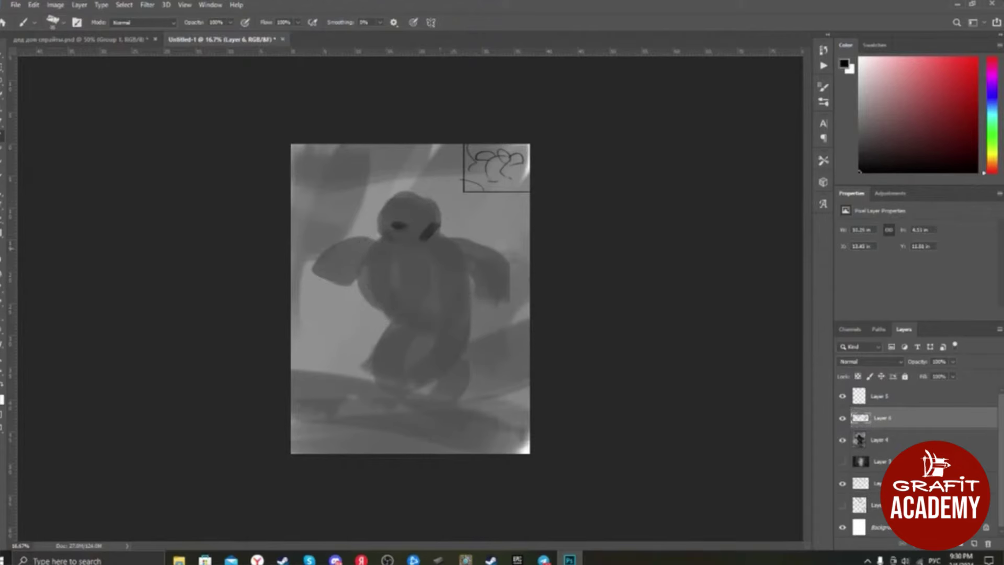
# Step: Shape the right ear and neck with a sampled dark gray, and brush sampled light gray onto the background around the head
pyautogui.keyDown('alt'); pyautogui.click(430, 212); pyautogui.keyUp('alt')
pyautogui.moveTo(433, 234)
pyautogui.mouseDown()
pyautogui.moveTo(425, 211)
pyautogui.moveTo(442, 225)
pyautogui.mouseUp()
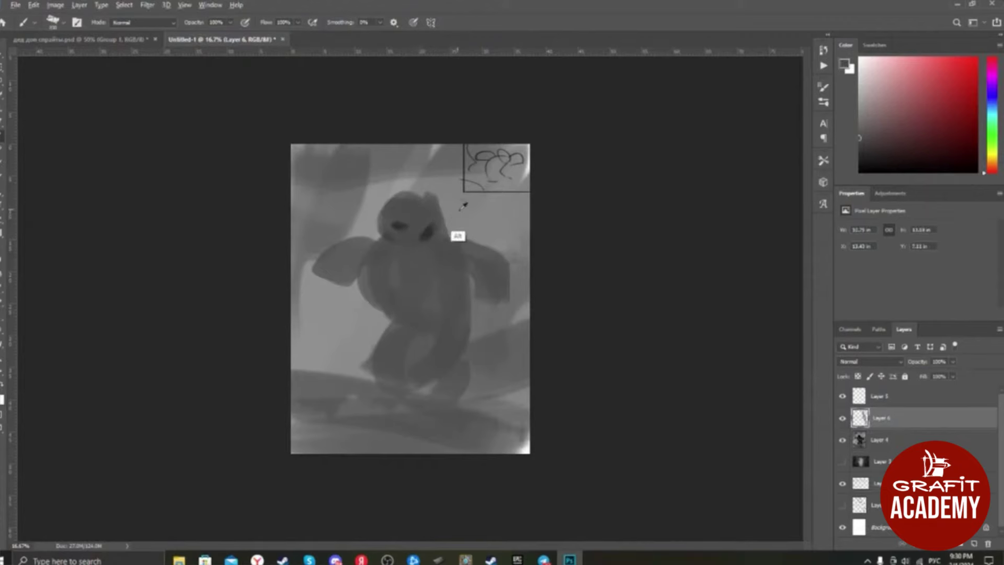
pyautogui.keyDown('alt'); pyautogui.click(477, 214); pyautogui.keyUp('alt')
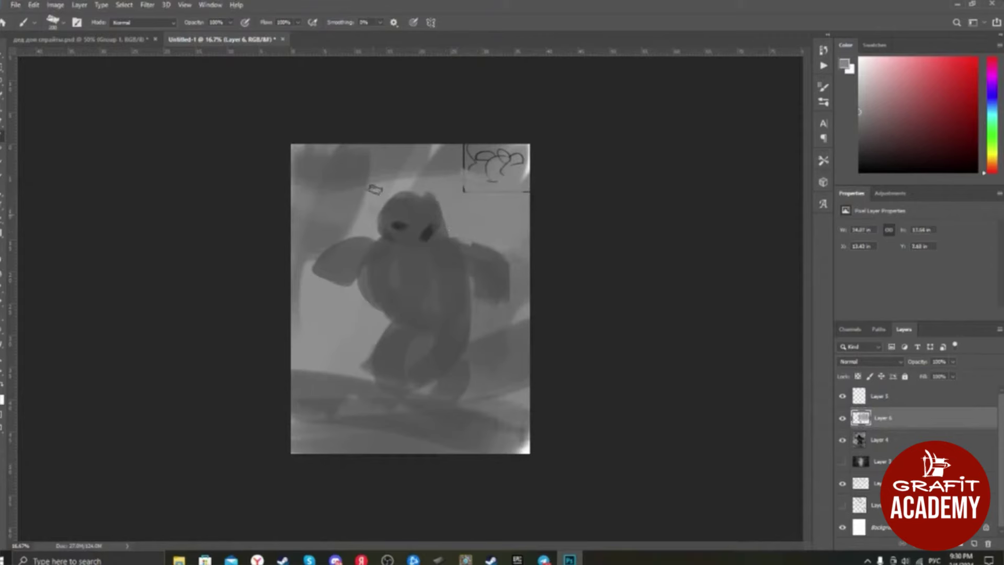
pyautogui.moveTo(375, 189); pyautogui.dragTo(321, 229)
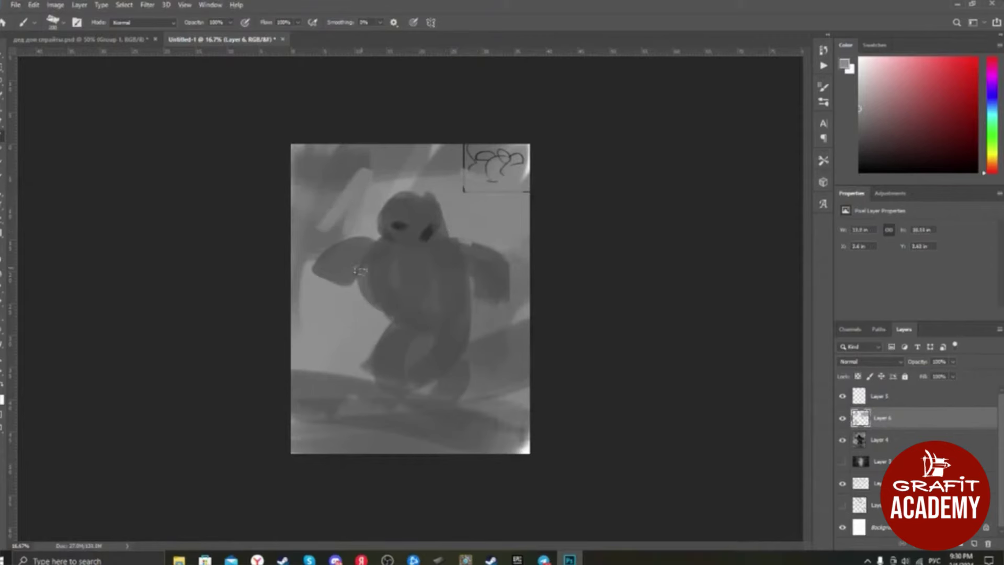
pyautogui.hotkey('ctrl', 'z')
# Step: Trim the left edges of the silhouette's torso and leg by painting the background's light gray over them
pyautogui.moveTo(360, 270)
pyautogui.mouseDown()
pyautogui.moveTo(394, 322)
pyautogui.moveTo(382, 309)
pyautogui.mouseUp()
pyautogui.moveTo(381, 335); pyautogui.dragTo(359, 404)
pyautogui.hotkey('ctrl', 'z')
pyautogui.moveTo(373, 356); pyautogui.dragTo(367, 383)
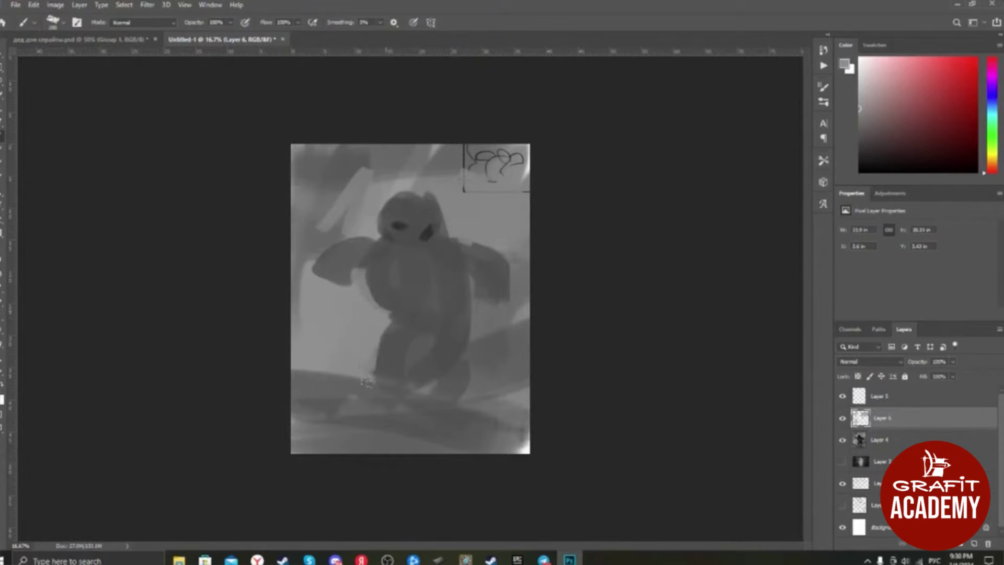
# Step: Rebuild the left contour of the torso and leg with a sampled dark gray, undoing the unsuccessful strokes
pyautogui.keyDown('alt'); pyautogui.click(398, 352); pyautogui.keyUp('alt')
pyautogui.moveTo(385, 313); pyautogui.dragTo(375, 383)
pyautogui.hotkey('ctrl', 'z')
pyautogui.moveTo(376, 382); pyautogui.dragTo(388, 306)
pyautogui.hotkey('ctrl', 'z')
pyautogui.moveTo(370, 266)
pyautogui.mouseDown()
pyautogui.moveTo(397, 323)
pyautogui.moveTo(387, 314)
pyautogui.mouseUp()
pyautogui.hotkey('ctrl', 'z')
pyautogui.moveTo(366, 269); pyautogui.dragTo(401, 327)
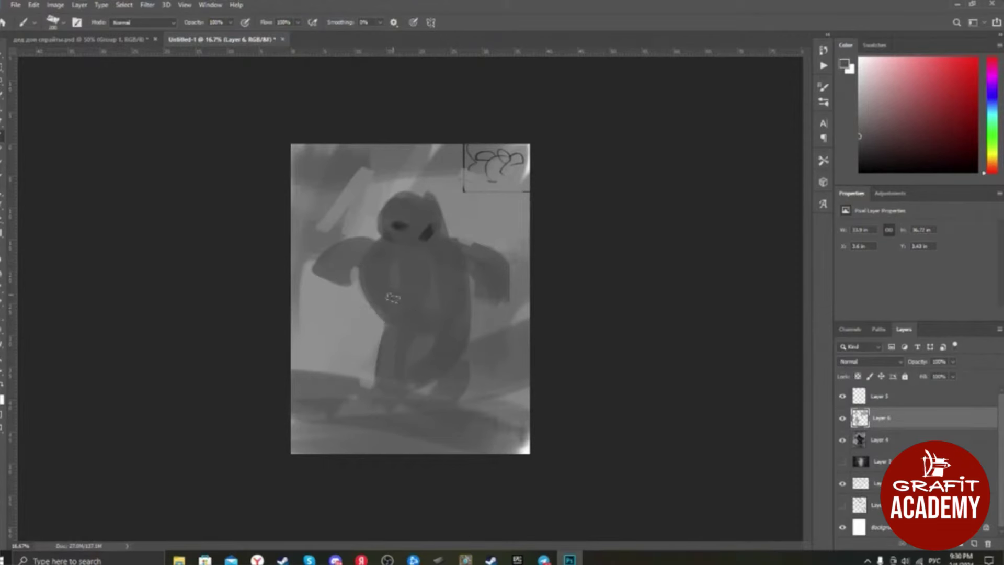
# Step: Reshape the right shoulder and extend the right arm downward with dark grays sampled from the figure
pyautogui.keyDown('alt'); pyautogui.click(454, 242); pyautogui.keyUp('alt')
pyautogui.moveTo(449, 235)
pyautogui.mouseDown()
pyautogui.moveTo(479, 257)
pyautogui.moveTo(482, 244)
pyautogui.moveTo(520, 278)
pyautogui.mouseUp()
pyautogui.keyDown('alt'); pyautogui.click(453, 238); pyautogui.keyUp('alt')
pyautogui.keyDown('alt'); pyautogui.click(451, 237); pyautogui.keyUp('alt')
pyautogui.keyDown('alt'); pyautogui.click(490, 227); pyautogui.keyUp('alt')
pyautogui.hotkey('ctrl', 'z')
pyautogui.keyDown('alt'); pyautogui.click(486, 253); pyautogui.keyUp('alt')
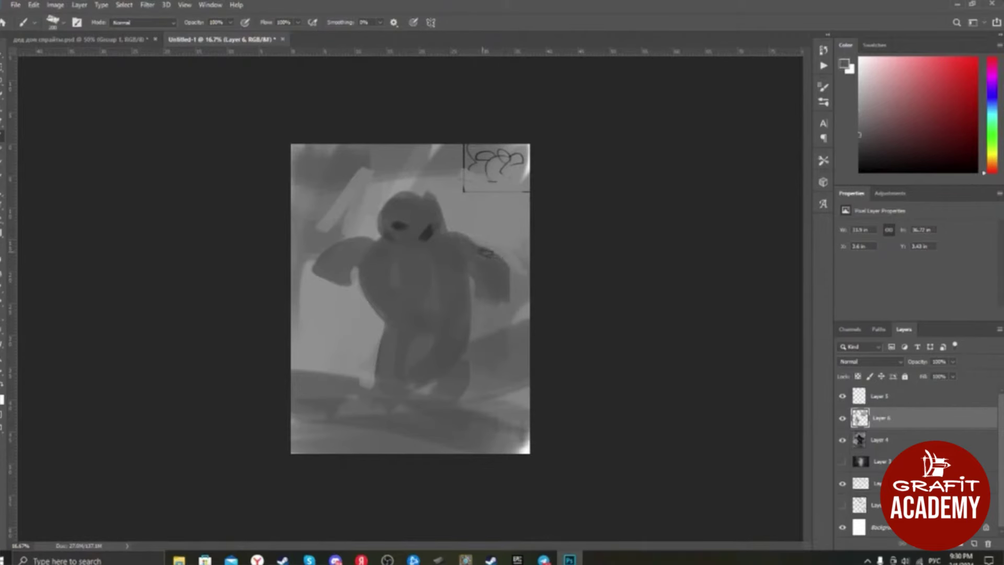
pyautogui.keyDown('alt'); pyautogui.click(478, 272); pyautogui.keyUp('alt')
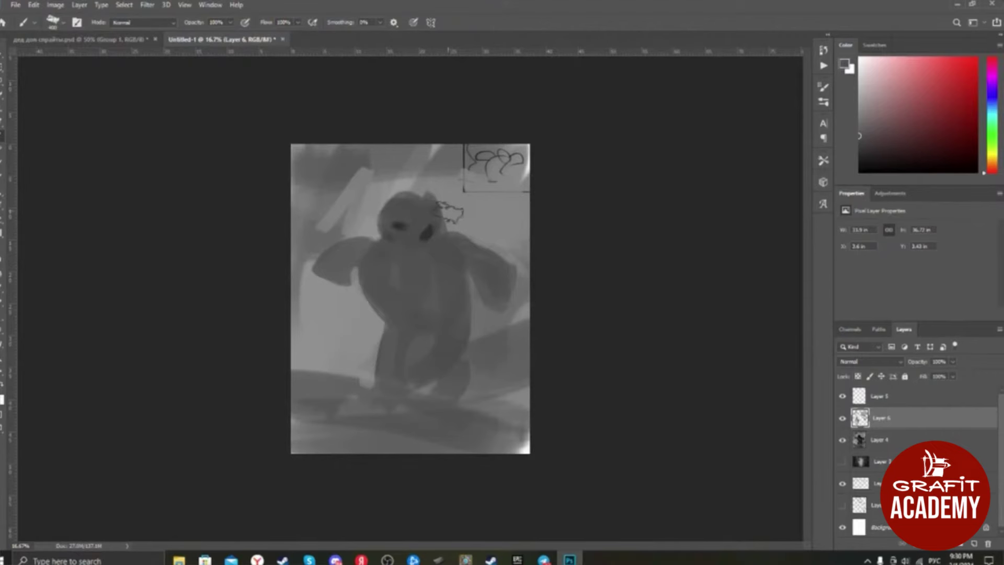
# Step: Try a sampled light gray stroke over the background above the figure's left arm, and undo it
pyautogui.keyDown('alt'); pyautogui.click(362, 202); pyautogui.keyUp('alt')
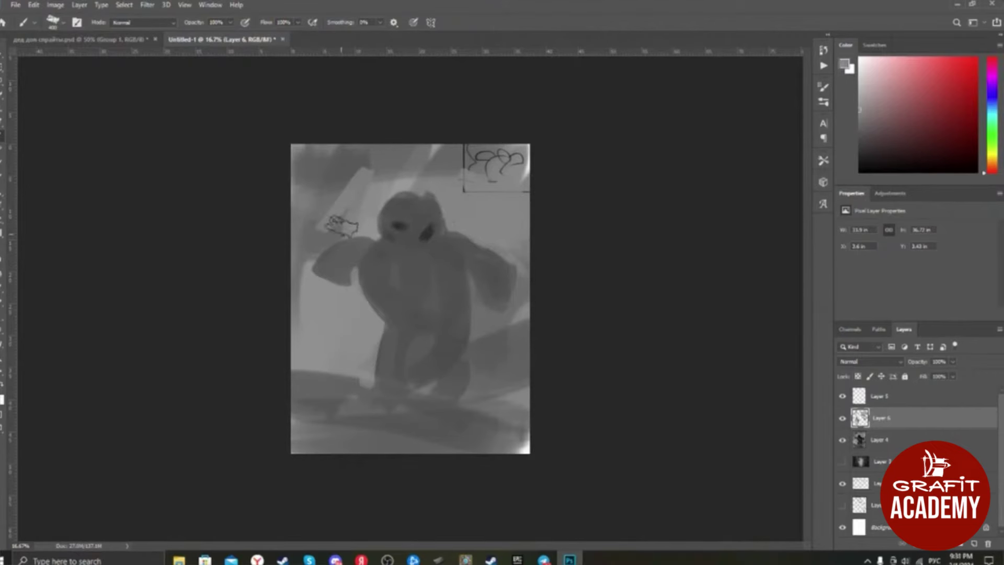
pyautogui.moveTo(343, 225); pyautogui.dragTo(309, 251)
pyautogui.hotkey('ctrl', 'z')
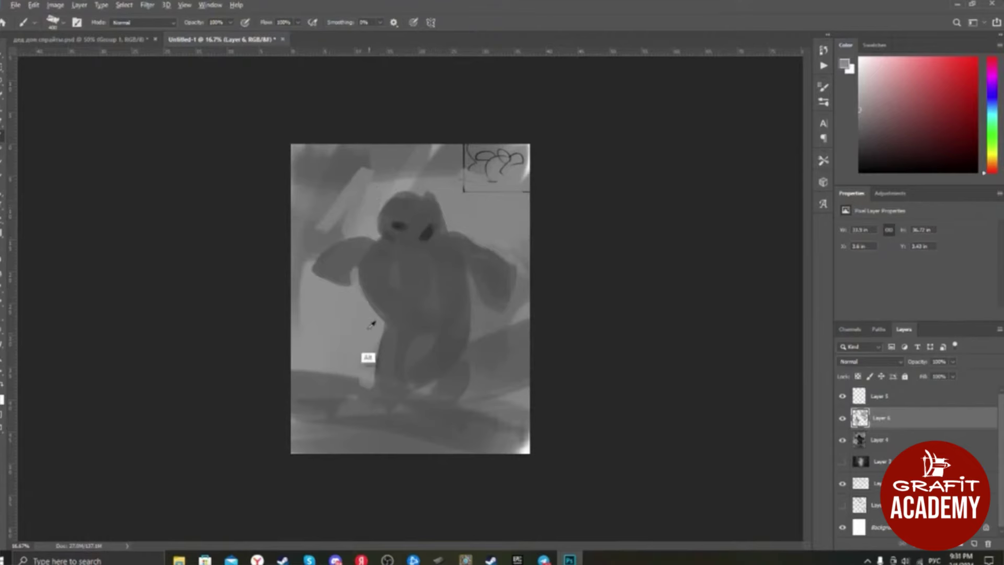
# Step: Paint sampled light gray over the background below the left arm with a much larger brush, undoing the first overly long stroke
pyautogui.keyDown('alt'); pyautogui.click(359, 316); pyautogui.keyUp('alt')
pyautogui.press(']')
pyautogui.press(']')
pyautogui.press(']')
pyautogui.press(']')
pyautogui.press(']')
pyautogui.press(']')
pyautogui.press(']')
pyautogui.press(']')
pyautogui.press(']')
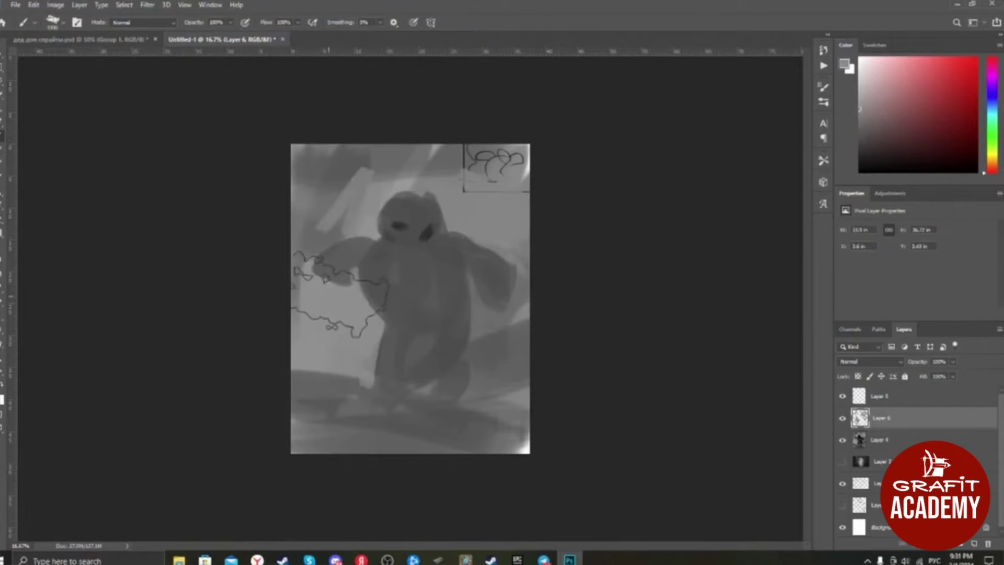
pyautogui.keyDown('alt'); pyautogui.click(329, 229); pyautogui.keyUp('alt')
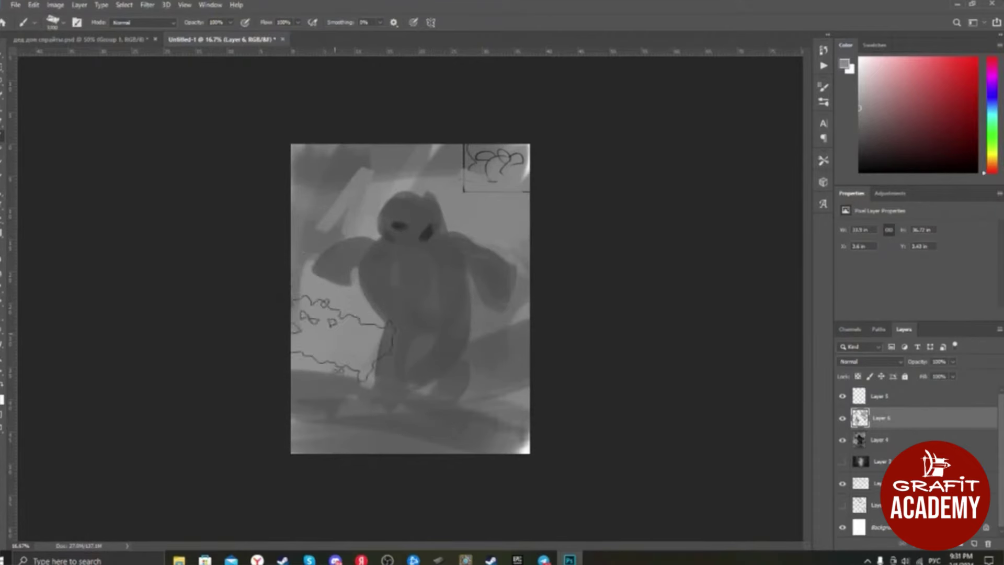
pyautogui.press(']')
pyautogui.press(']')
pyautogui.moveTo(319, 277); pyautogui.dragTo(398, 510)
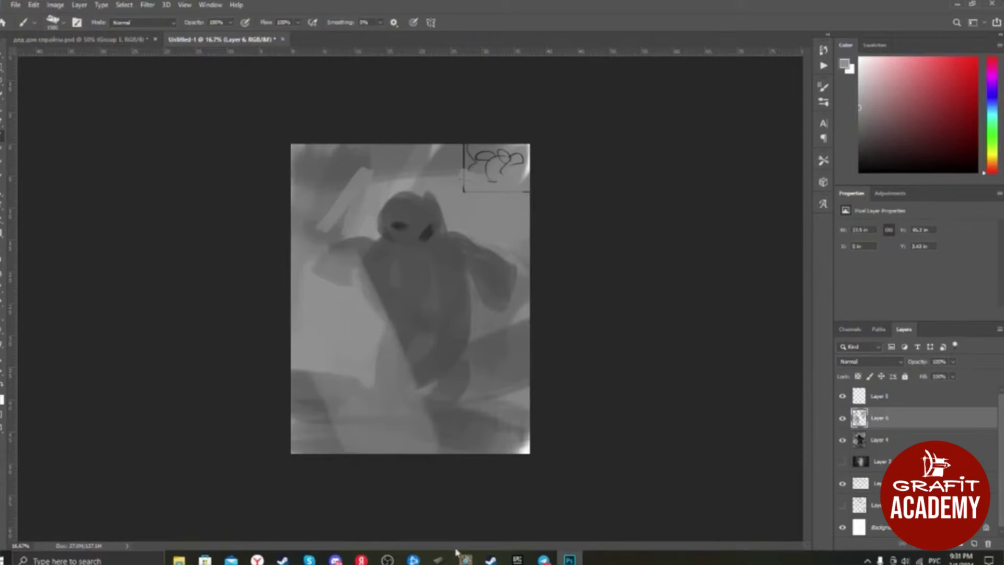
pyautogui.hotkey('ctrl', 'z')
pyautogui.moveTo(322, 277); pyautogui.dragTo(340, 345)
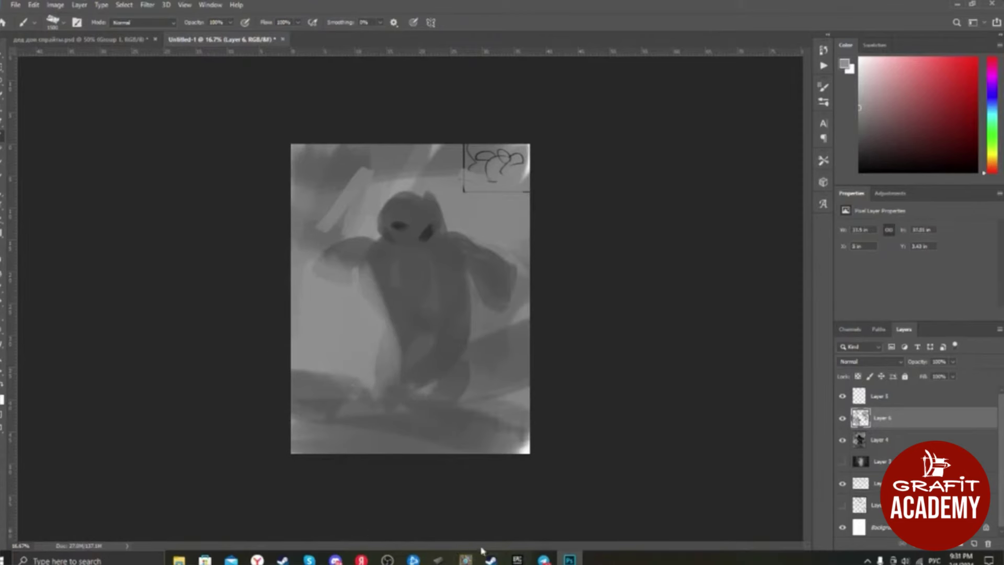
# Step: Erase the light gray overpaint from the figure's left arm, torso and leg to restore their dark shapes
pyautogui.press('e')
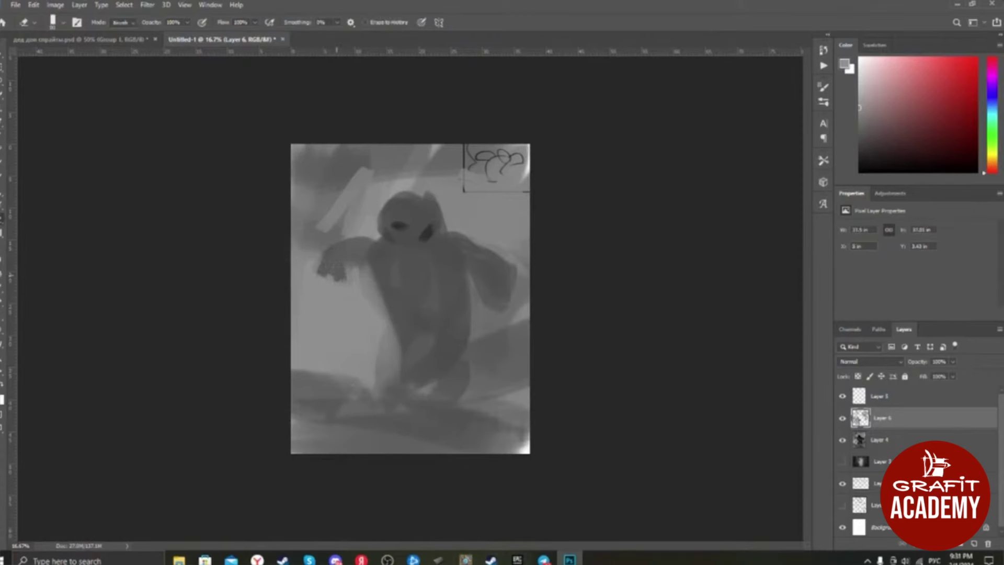
pyautogui.moveTo(370, 270); pyautogui.dragTo(395, 383)
pyautogui.moveTo(391, 326); pyautogui.dragTo(386, 386)
pyautogui.moveTo(388, 333); pyautogui.dragTo(383, 391)
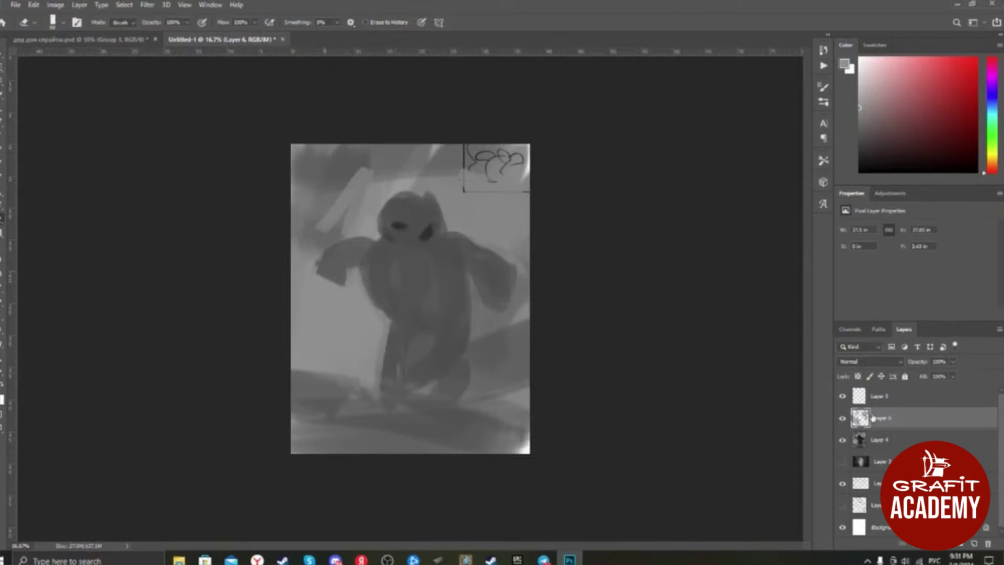
# Step: Compare the painting with Layer 6 hidden and shown, and test the layer's opacity
pyautogui.click(841, 418)
pyautogui.click(842, 418)
pyautogui.click(842, 418)
pyautogui.click(842, 418)
pyautogui.click(952, 362)
pyautogui.moveTo(954, 375); pyautogui.dragTo(942, 375)
pyautogui.press('b')
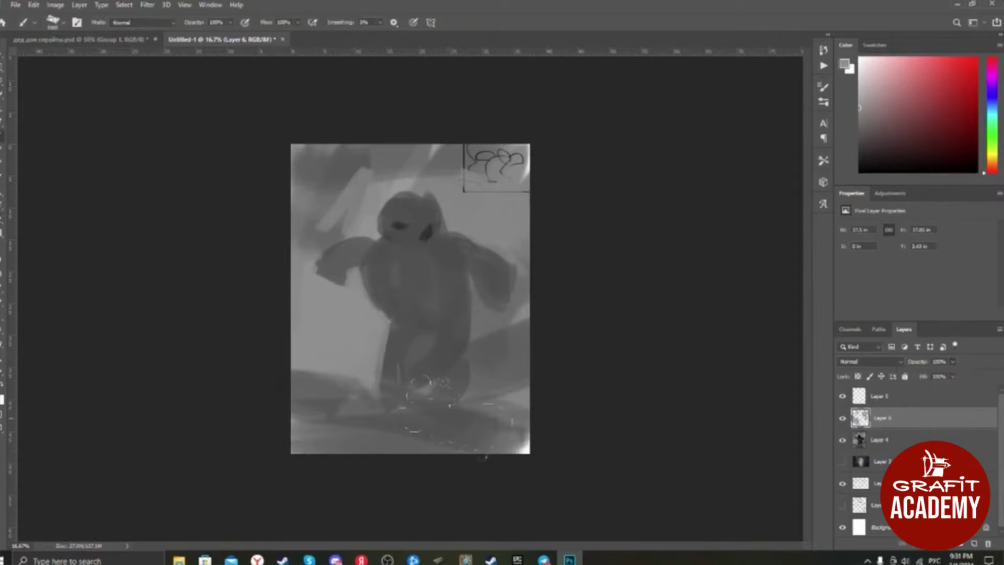
# Step: Shorten the figure's right arm by painting sampled light background gray over its lower end, undoing one unwanted stroke
pyautogui.hotkey('ctrl', 'd')
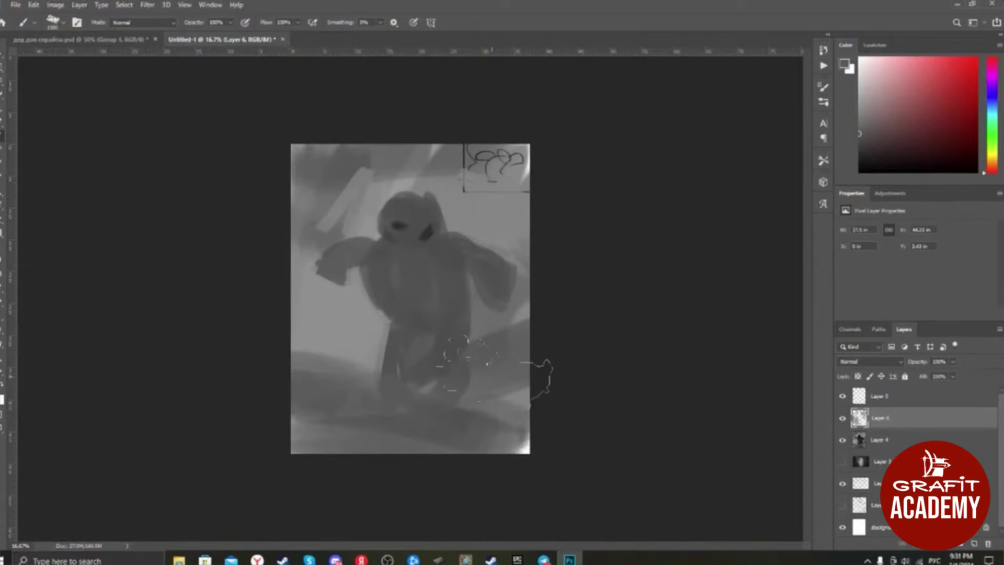
pyautogui.keyDown('alt'); pyautogui.click(401, 320); pyautogui.keyUp('alt')
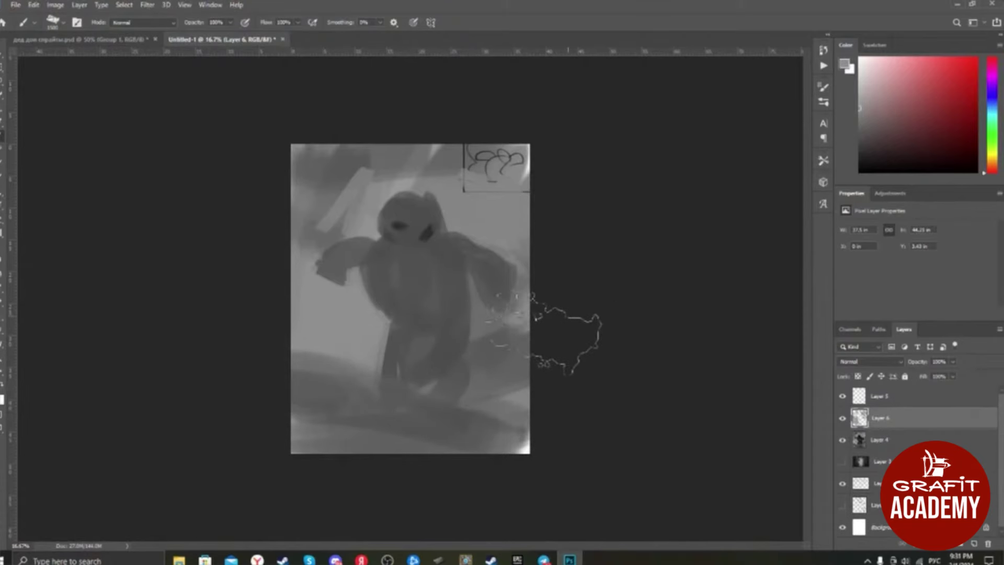
pyautogui.hotkey('ctrl', 'z')
pyautogui.moveTo(492, 330)
pyautogui.mouseDown()
pyautogui.moveTo(517, 374)
pyautogui.moveTo(494, 342)
pyautogui.moveTo(576, 363)
pyautogui.mouseUp()
pyautogui.keyDown('alt'); pyautogui.click(501, 378); pyautogui.keyUp('alt')
pyautogui.keyDown('alt'); pyautogui.click(447, 379); pyautogui.keyUp('alt')
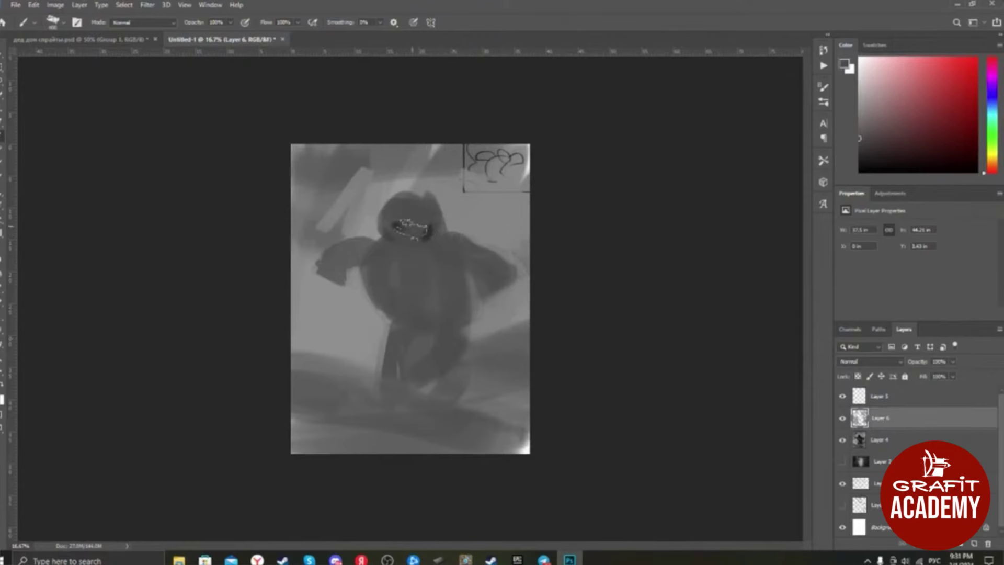
# Step: Darken the mouth corner and the shadow under the chin with sampled dark grays, and retouch beside the right arm
pyautogui.keyDown('alt'); pyautogui.click(429, 227); pyautogui.keyUp('alt')
pyautogui.keyDown('alt'); pyautogui.click(429, 234); pyautogui.keyUp('alt')
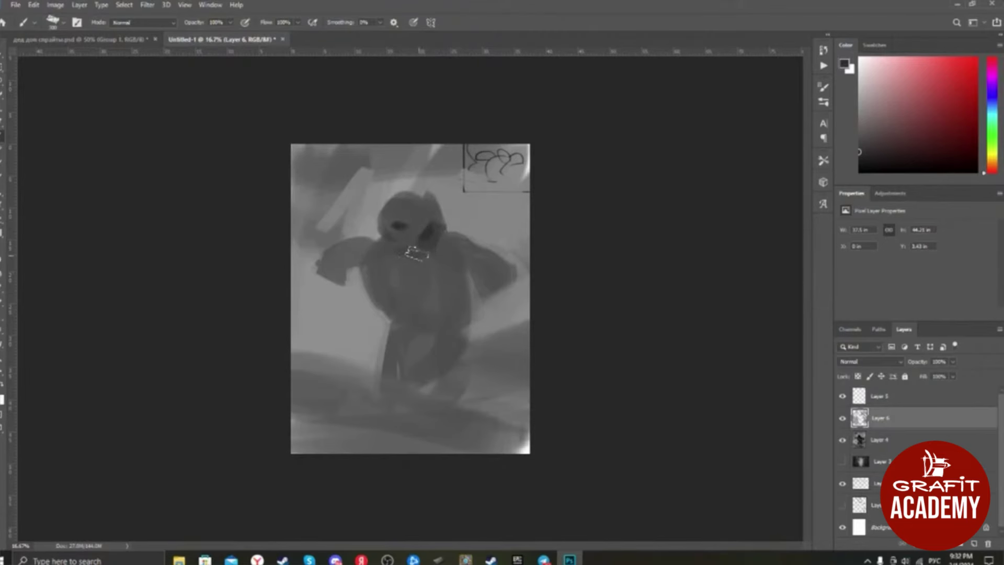
pyautogui.keyDown('alt'); pyautogui.click(421, 265); pyautogui.keyUp('alt')
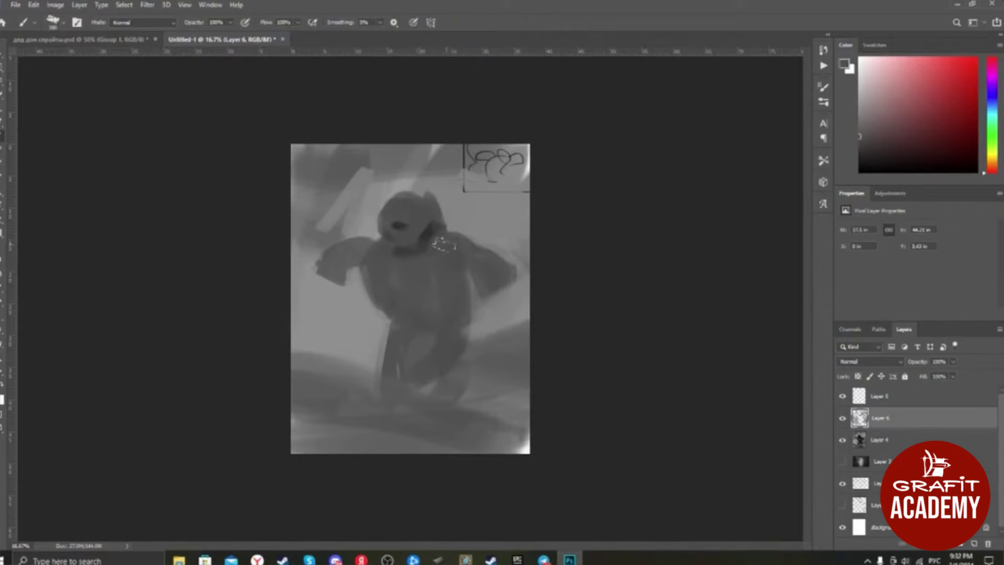
pyautogui.keyDown('alt'); pyautogui.click(403, 236); pyautogui.keyUp('alt')
pyautogui.moveTo(513, 280); pyautogui.dragTo(520, 316)
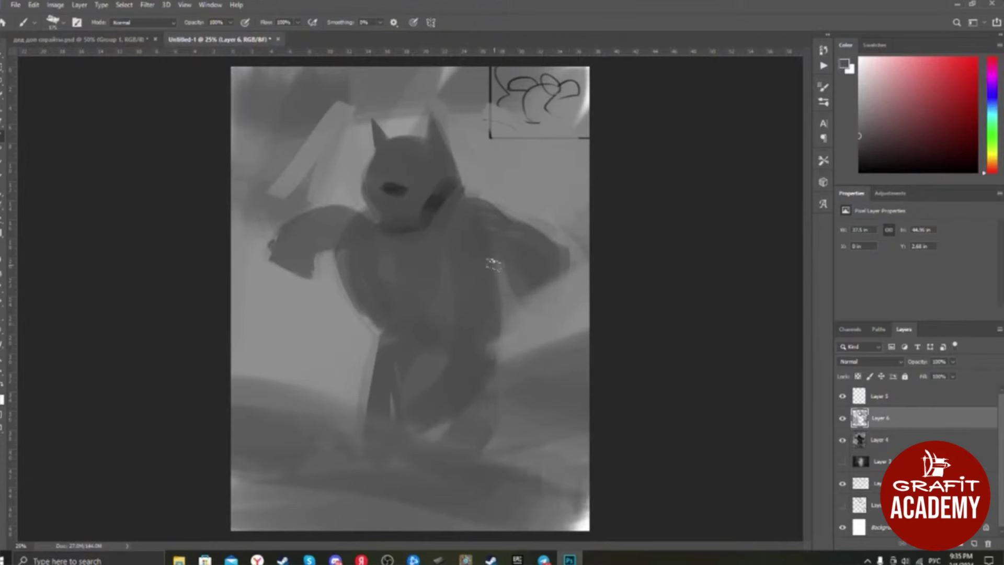
# Step: Paint a straighter left torso contour from the armpit to the hip in sampled dark gray, undoing the unsatisfactory strokes
pyautogui.press('alt')
pyautogui.moveTo(337, 254)
pyautogui.mouseDown()
pyautogui.moveTo(380, 345)
pyautogui.moveTo(370, 397)
pyautogui.mouseUp()
pyautogui.hotkey('ctrl', 'z')
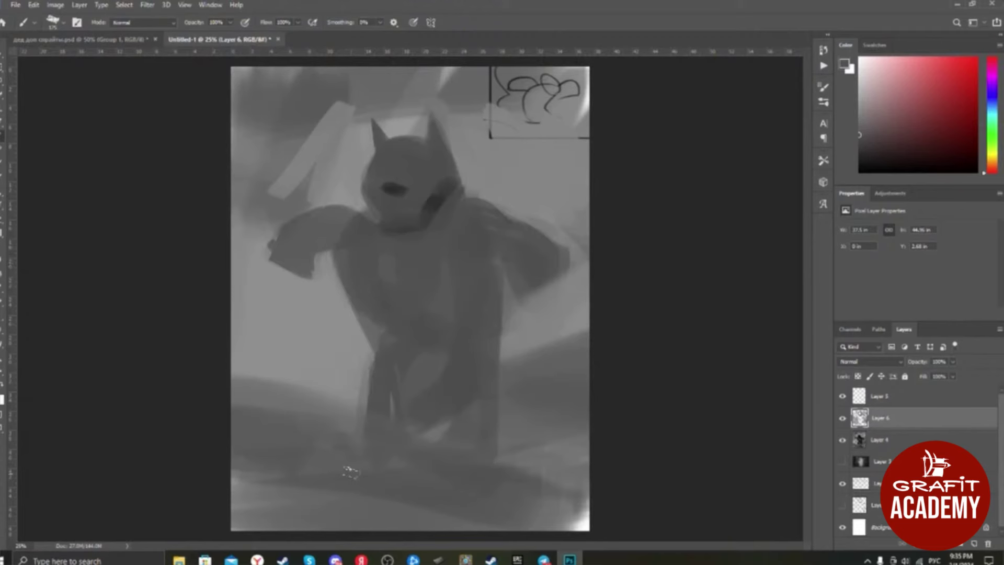
pyautogui.hotkey('ctrl', 'z')
pyautogui.moveTo(345, 260); pyautogui.dragTo(373, 408)
pyautogui.hotkey('ctrl', 'z')
pyautogui.moveTo(347, 240); pyautogui.dragTo(377, 450)
pyautogui.hotkey('ctrl', 'z')
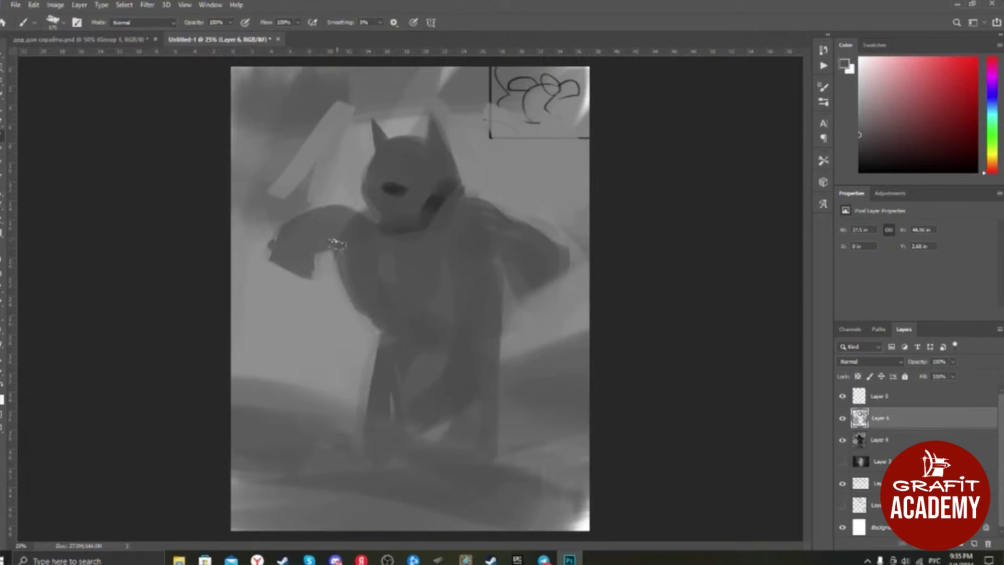
pyautogui.moveTo(337, 244)
pyautogui.mouseDown()
pyautogui.moveTo(378, 342)
pyautogui.moveTo(366, 378)
pyautogui.mouseUp()
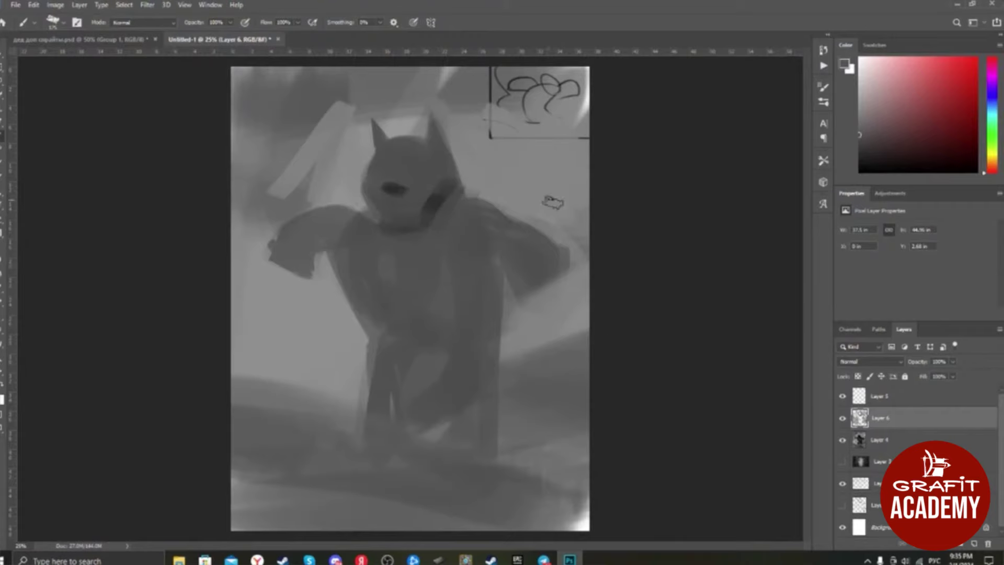
# Step: Examine the head and torso shapes up close and check them against the whole composition
pyautogui.hotkey('ctrl', '+')
pyautogui.hotkey('ctrl', '+')
pyautogui.hotkey('ctrl', '+')
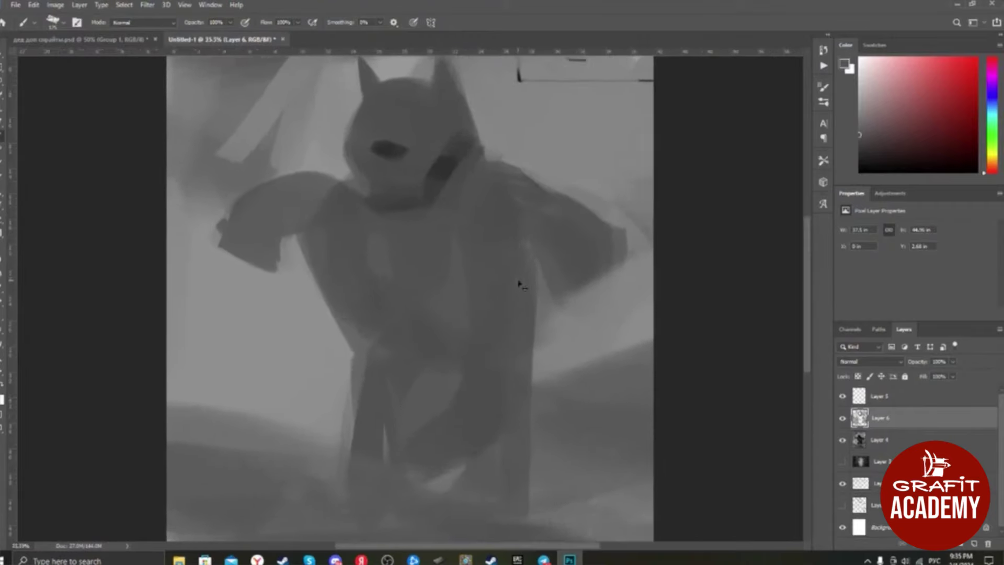
pyautogui.moveTo(502, 175); pyautogui.dragTo(629, 378)
pyautogui.moveTo(573, 275)
pyautogui.mouseDown()
pyautogui.moveTo(603, 389)
pyautogui.moveTo(592, 379)
pyautogui.mouseUp()
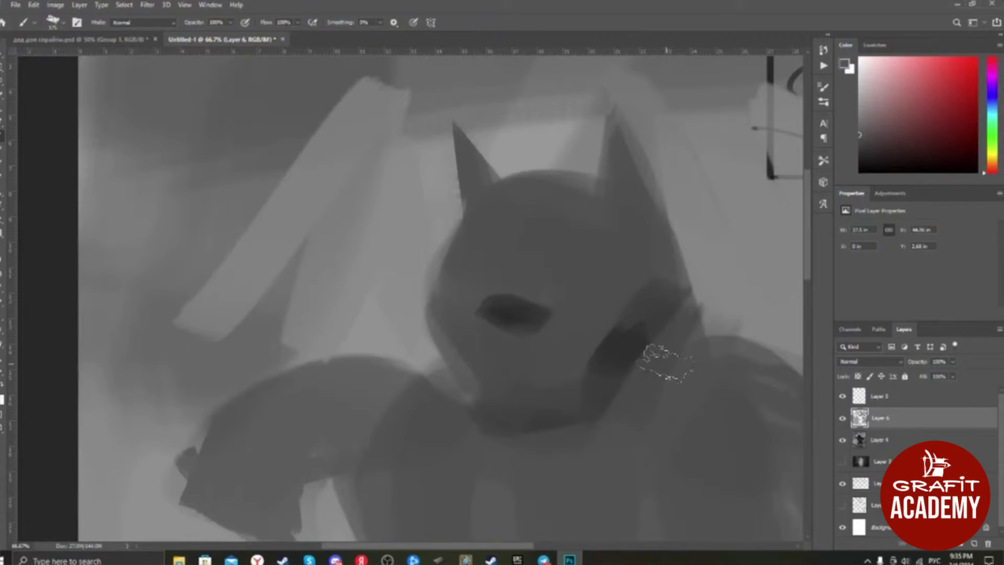
pyautogui.hotkey('ctrl', '-')
pyautogui.hotkey('ctrl', '-')
pyautogui.hotkey('ctrl', '-')
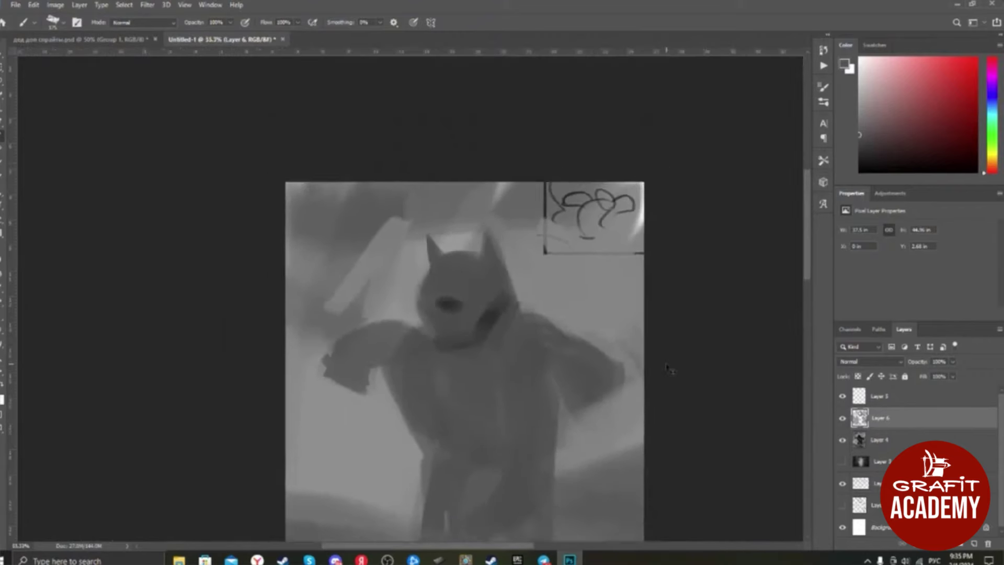
pyautogui.hotkey('ctrl', '+')
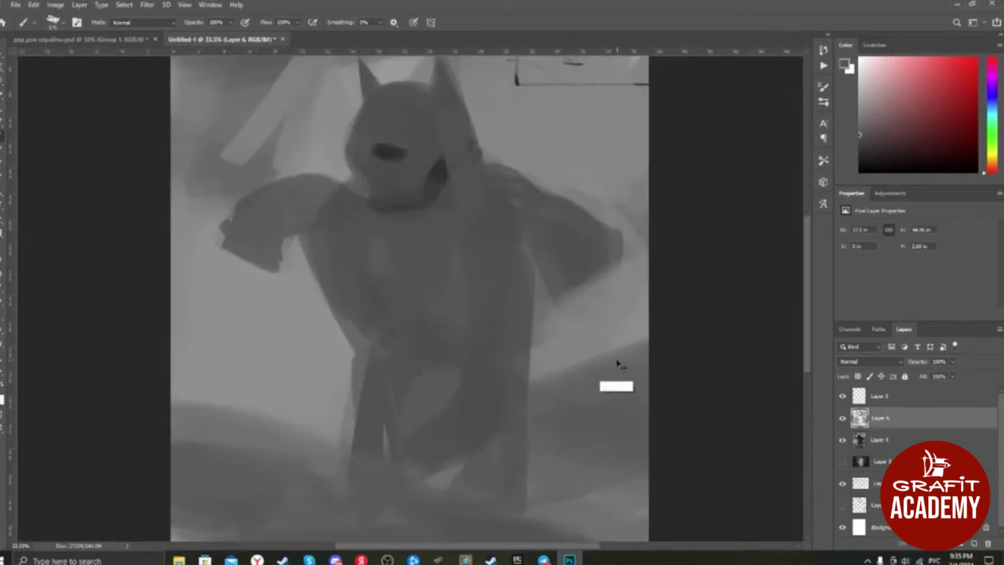
# Step: Try painting gray over the figure's left eye on a new layer, and undo the layer and its strokes
pyautogui.hotkey('ctrl', 'shift', 'n')
pyautogui.press('Return')
pyautogui.click(397, 154)
pyautogui.press('e')
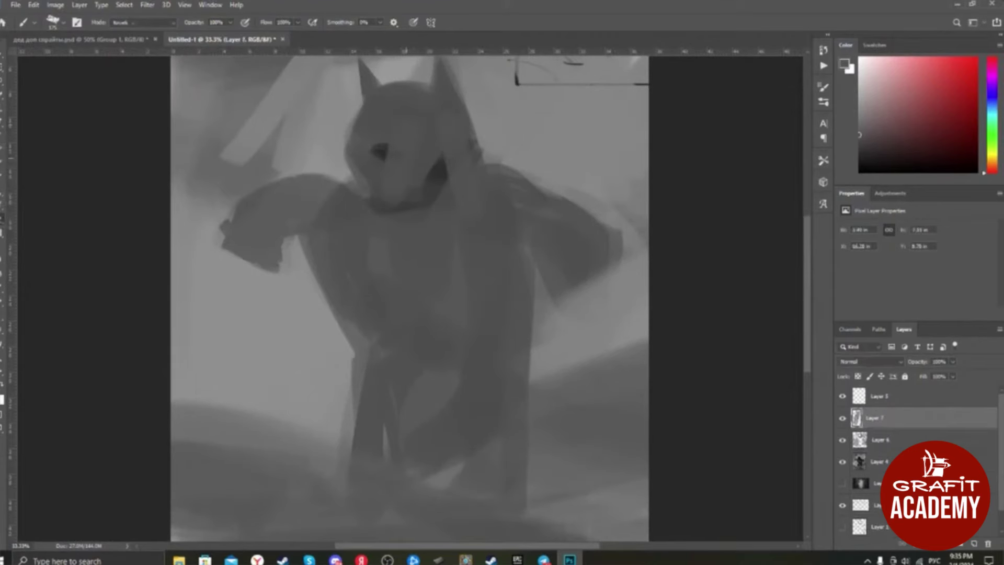
pyautogui.hotkey('ctrl', 'z')
pyautogui.hotkey('ctrl', 'z')
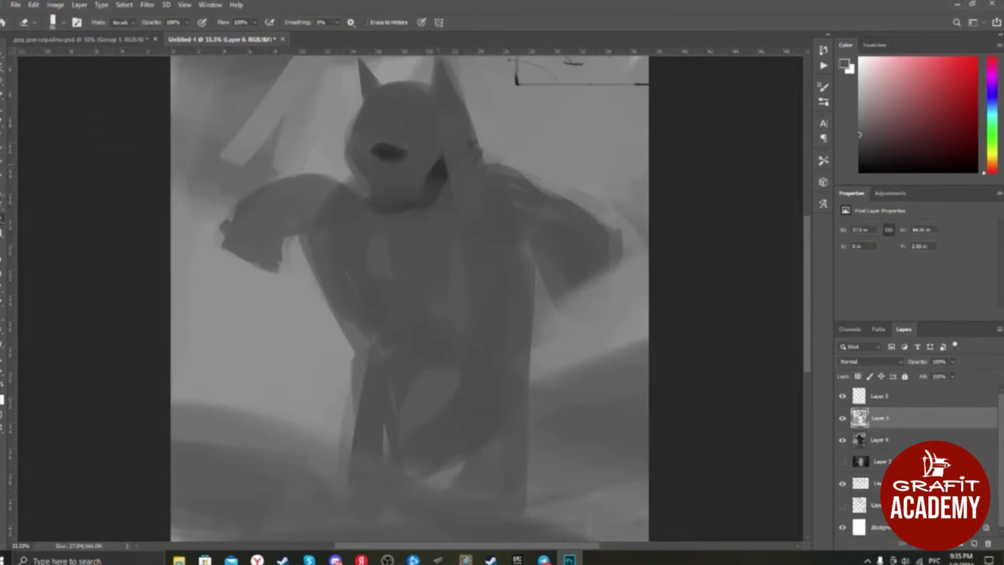
pyautogui.press('b')
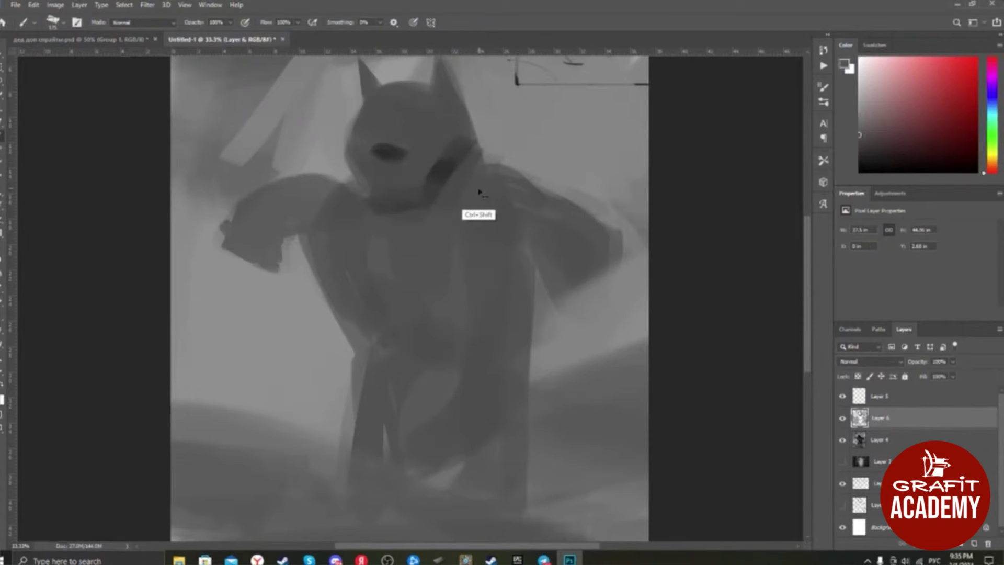
# Step: Add a new layer and paint a sampled lighter gray over the figure's right shoulder, redoing the first stroke
pyautogui.hotkey('ctrl', 'shift', 'n')
pyautogui.press('Return')
pyautogui.moveTo(403, 197); pyautogui.dragTo(510, 283)
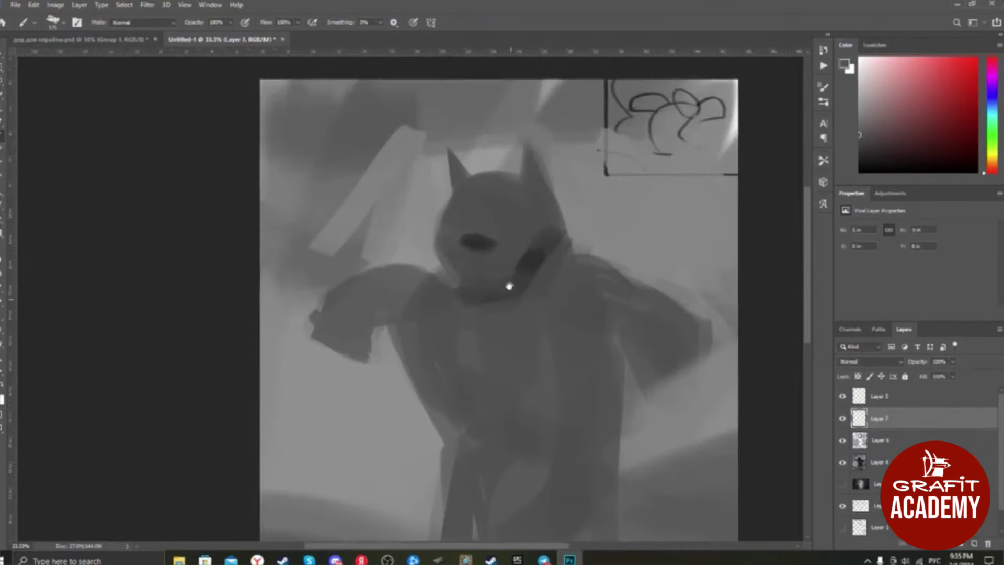
pyautogui.keyDown('alt'); pyautogui.click(534, 253); pyautogui.keyUp('alt')
pyautogui.keyDown('alt'); pyautogui.click(642, 337); pyautogui.keyUp('alt')
pyautogui.moveTo(583, 267); pyautogui.dragTo(632, 309)
pyautogui.hotkey('ctrl', 'z')
pyautogui.moveTo(581, 264); pyautogui.dragTo(639, 316)
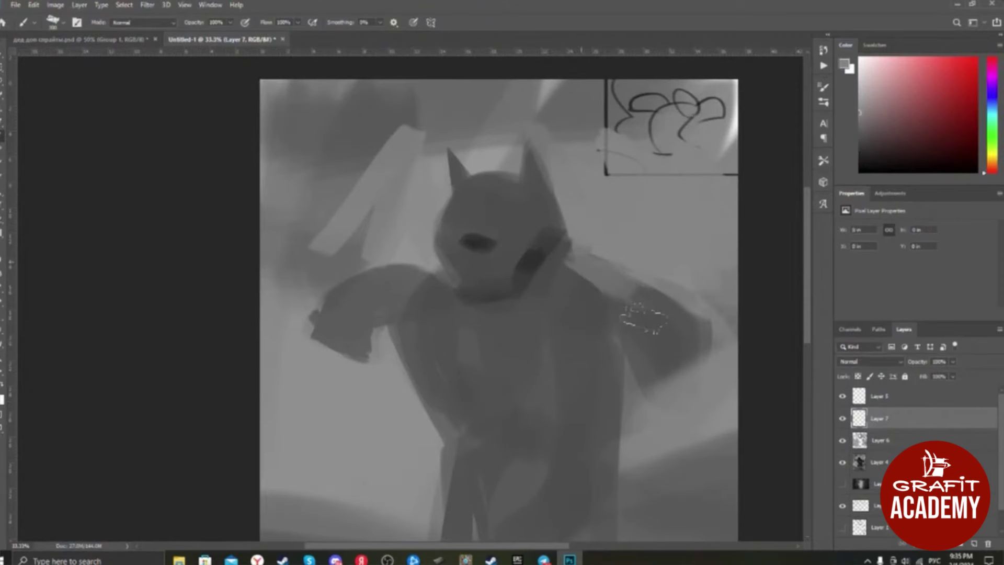
# Step: Trim the light shoulder stroke with a much larger eraser, undoing one erasure
pyautogui.press('e')
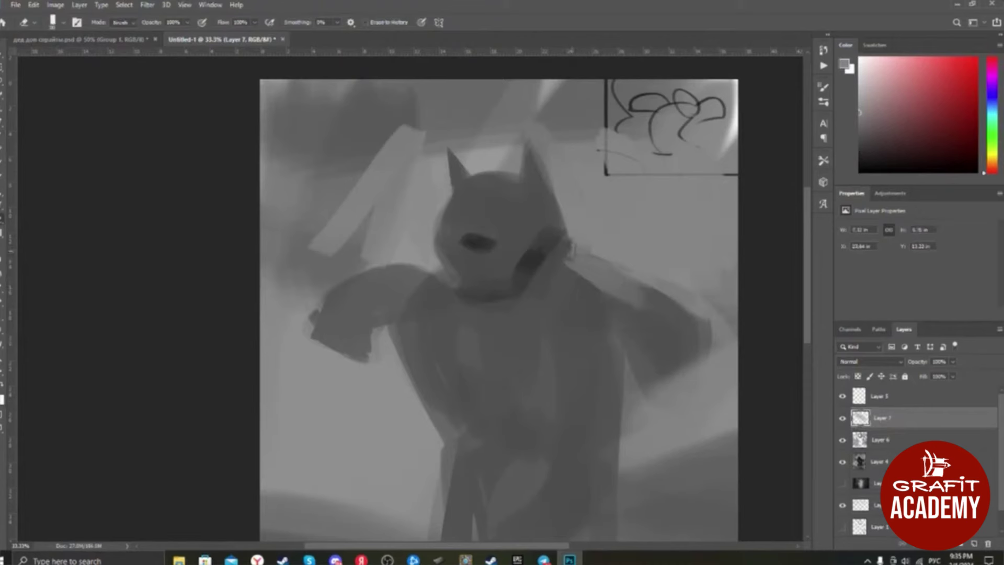
pyautogui.press(']')
pyautogui.press(']')
pyautogui.press(']')
pyautogui.press(']')
pyautogui.press(']')
pyautogui.press(']')
pyautogui.press(']')
pyautogui.moveTo(655, 316)
pyautogui.mouseDown()
pyautogui.moveTo(598, 270)
pyautogui.moveTo(648, 335)
pyautogui.moveTo(651, 322)
pyautogui.moveTo(597, 269)
pyautogui.moveTo(662, 334)
pyautogui.moveTo(644, 350)
pyautogui.moveTo(630, 305)
pyautogui.mouseUp()
pyautogui.hotkey('ctrl', 'z')
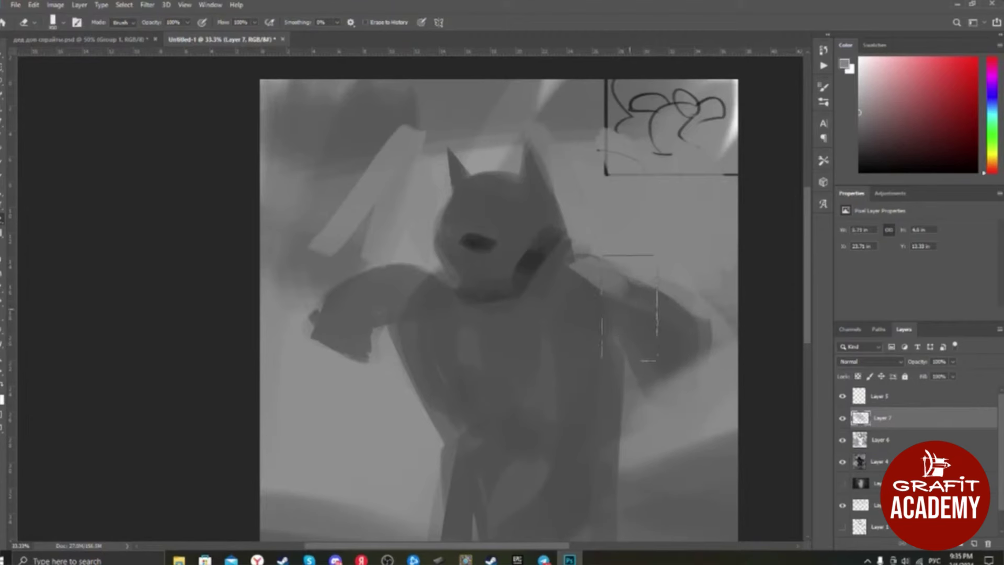
# Step: Extend the light gray along the upper side of the right arm, alternating between brush and eraser to shape it
pyautogui.press('b')
pyautogui.press('ctrl')
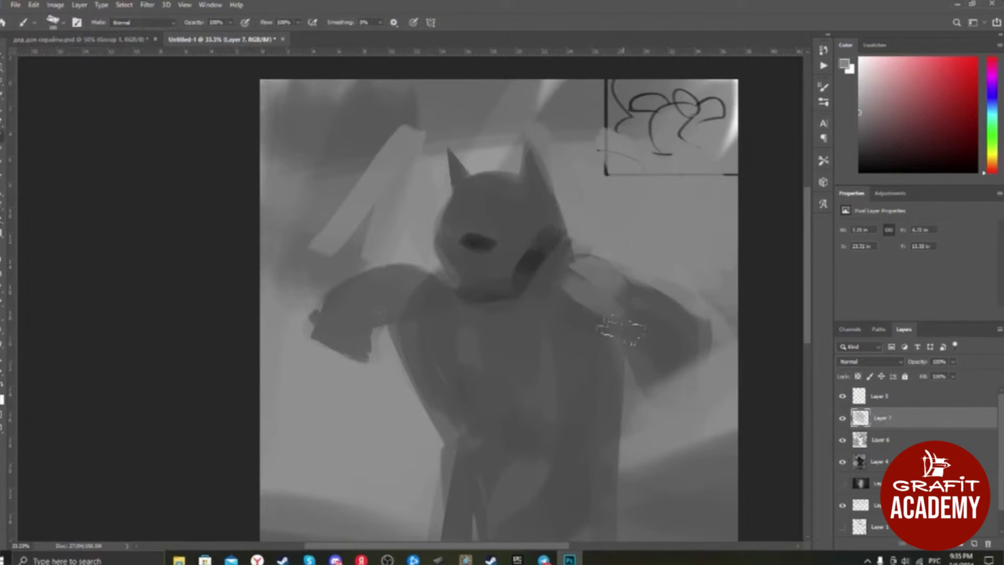
pyautogui.press('e')
pyautogui.press('b')
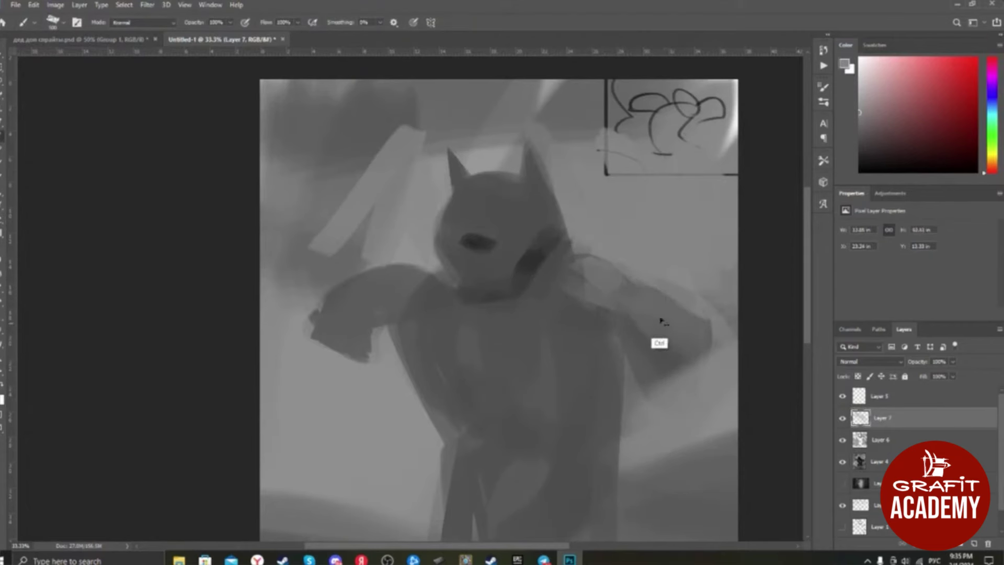
pyautogui.press('e')
pyautogui.press('b')
pyautogui.moveTo(625, 295); pyautogui.dragTo(666, 347)
pyautogui.press('e')
# Step: Add another new layer, reset the colors to default, and paint a broad black shadow under the right arm
pyautogui.hotkey('ctrl', 'shift', 'n')
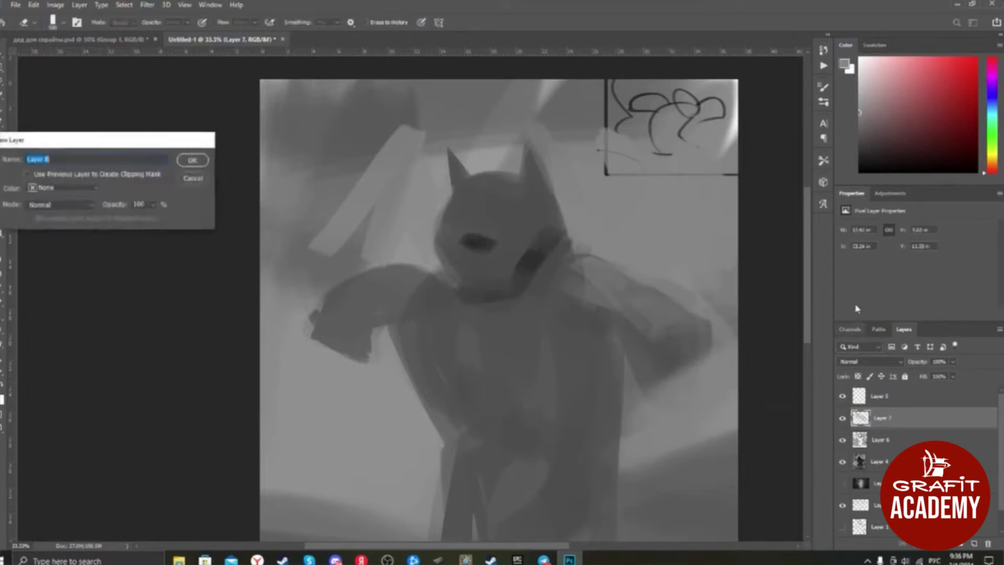
pyautogui.press('Return')
pyautogui.press('d')
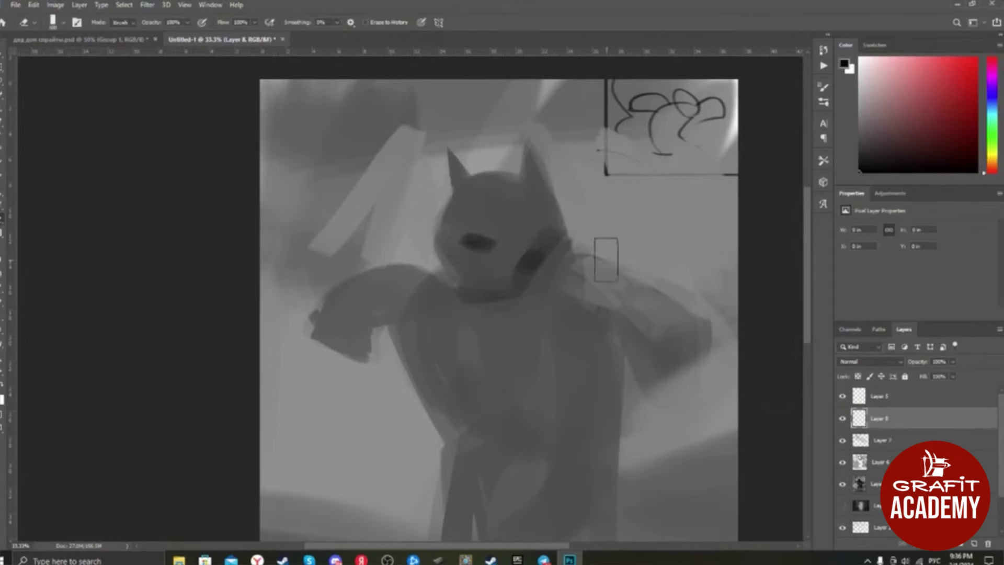
pyautogui.press('b')
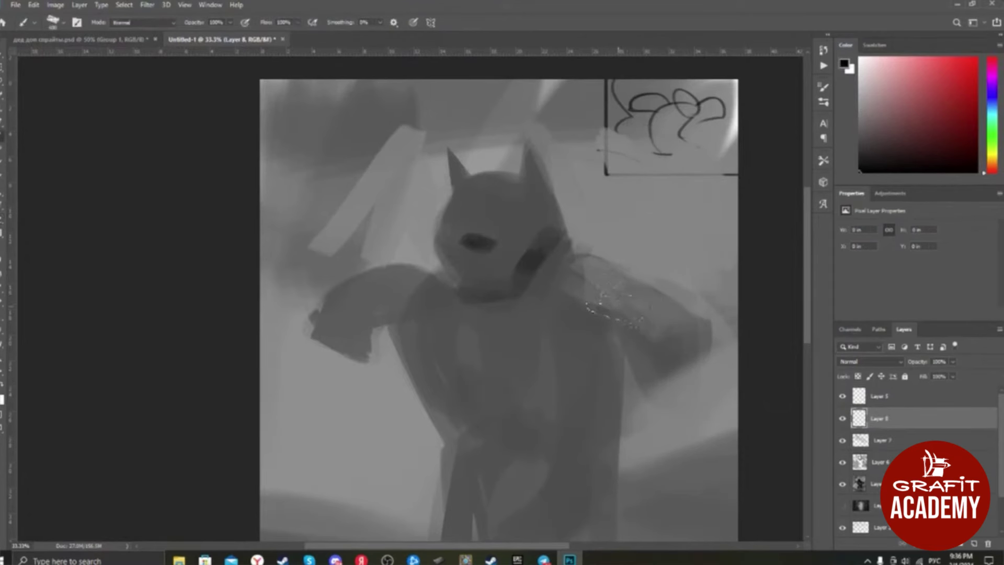
pyautogui.moveTo(595, 324); pyautogui.dragTo(618, 331)
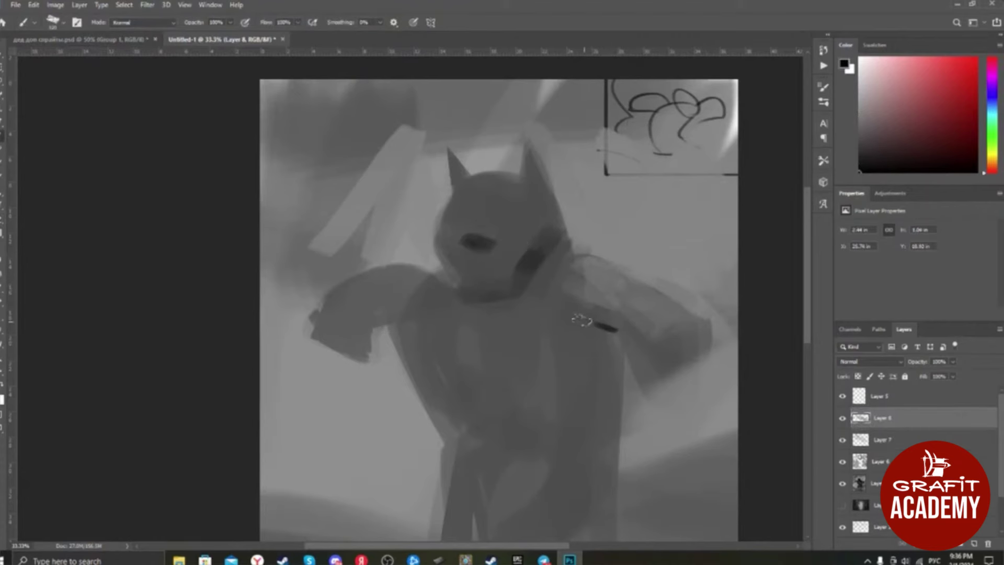
pyautogui.press(']')
pyautogui.press(']')
pyautogui.press(']')
pyautogui.press(']')
pyautogui.moveTo(575, 311); pyautogui.dragTo(625, 369)
# Step: Erase the edges of the black shadow along the arm and torso to leave a sharp, narrow wedge at the armpit
pyautogui.press('e')
pyautogui.moveTo(568, 293); pyautogui.dragTo(622, 315)
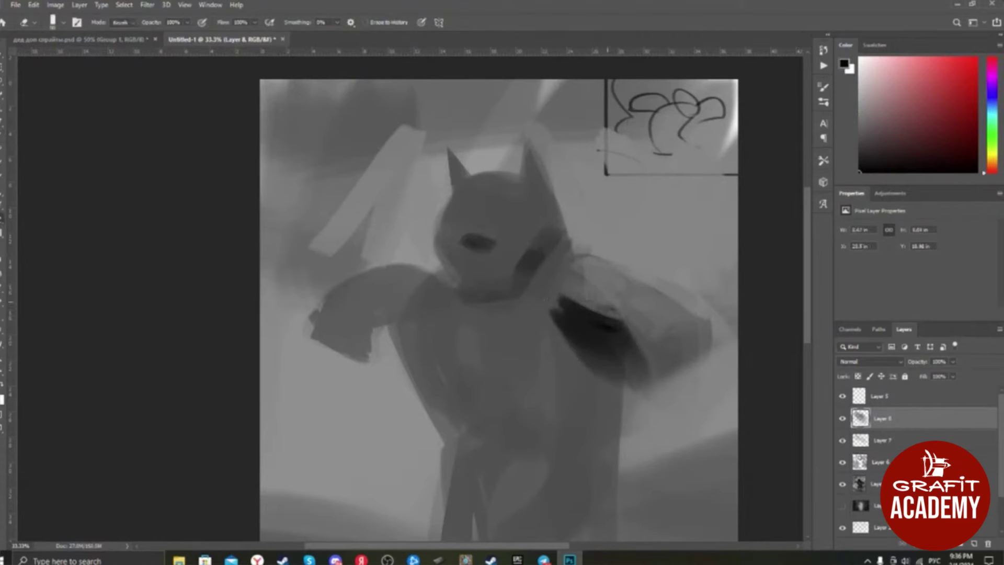
pyautogui.moveTo(562, 287)
pyautogui.mouseDown()
pyautogui.moveTo(660, 353)
pyautogui.moveTo(633, 314)
pyautogui.moveTo(664, 425)
pyautogui.mouseUp()
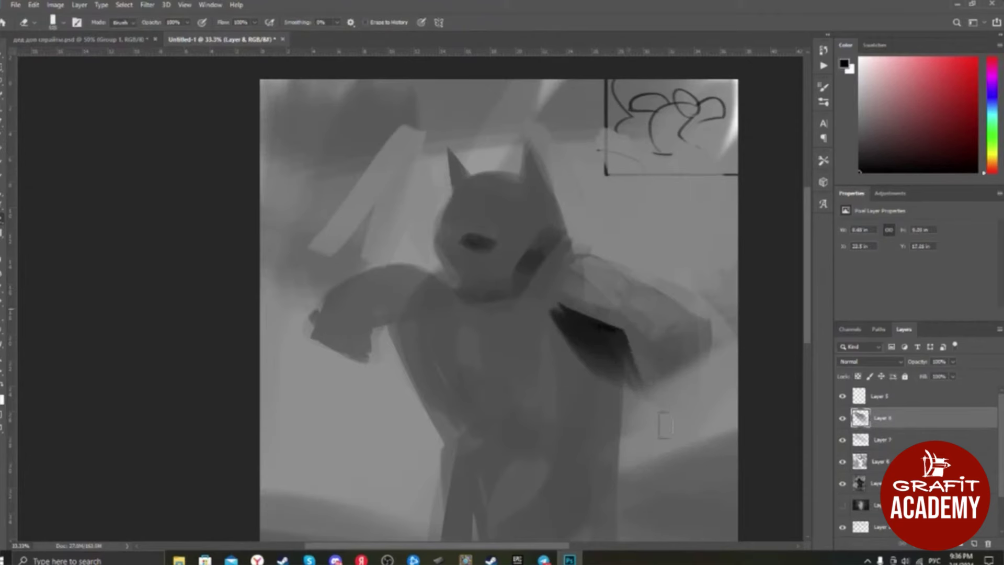
pyautogui.moveTo(533, 291); pyautogui.dragTo(585, 398)
pyautogui.press(']')
pyautogui.press(']')
pyautogui.moveTo(531, 300); pyautogui.dragTo(644, 494)
pyautogui.moveTo(642, 303); pyautogui.dragTo(689, 419)
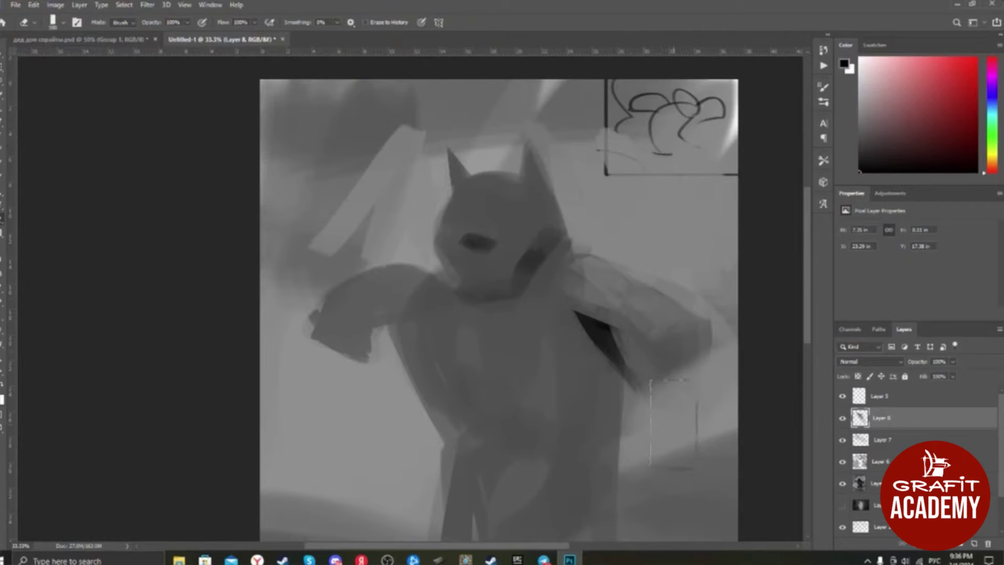
# Step: Review the armpit shadow in the whole painting and up close, and look through the layer's blend modes
pyautogui.hotkey('ctrl', '-')
pyautogui.hotkey('ctrl', '-')
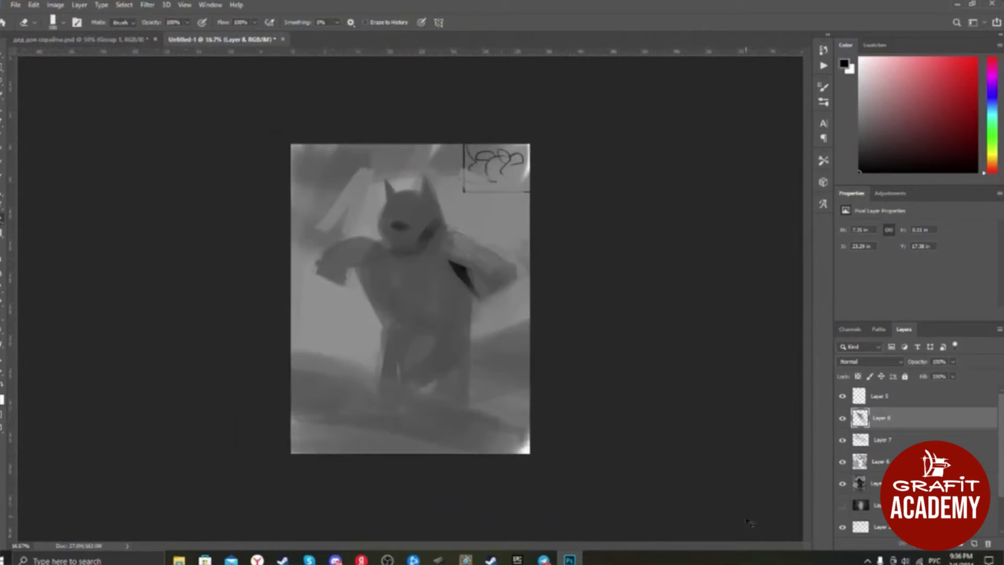
pyautogui.hotkey('ctrl', '+')
pyautogui.hotkey('ctrl', '+')
pyautogui.hotkey('ctrl', '+')
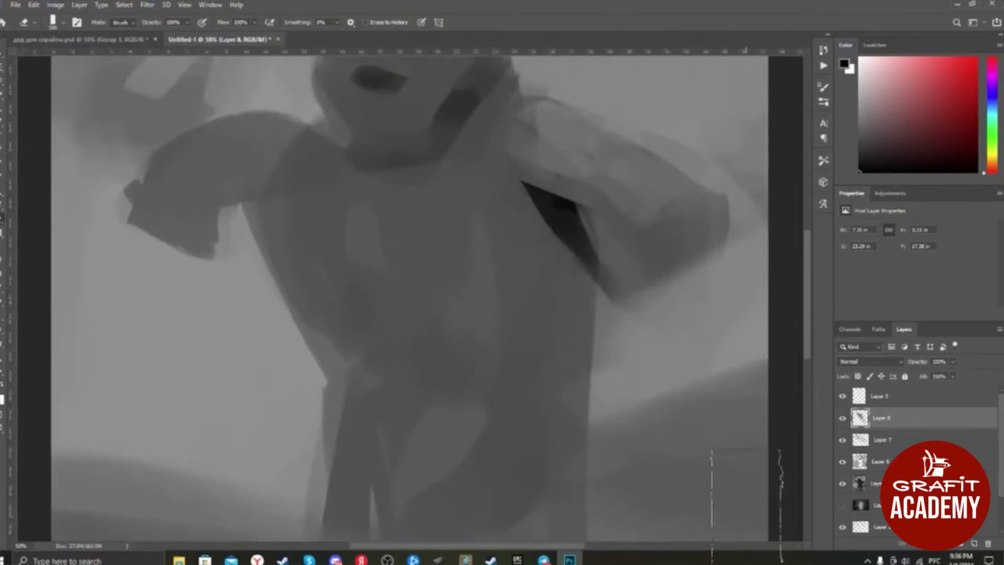
pyautogui.moveTo(475, 253); pyautogui.dragTo(605, 354)
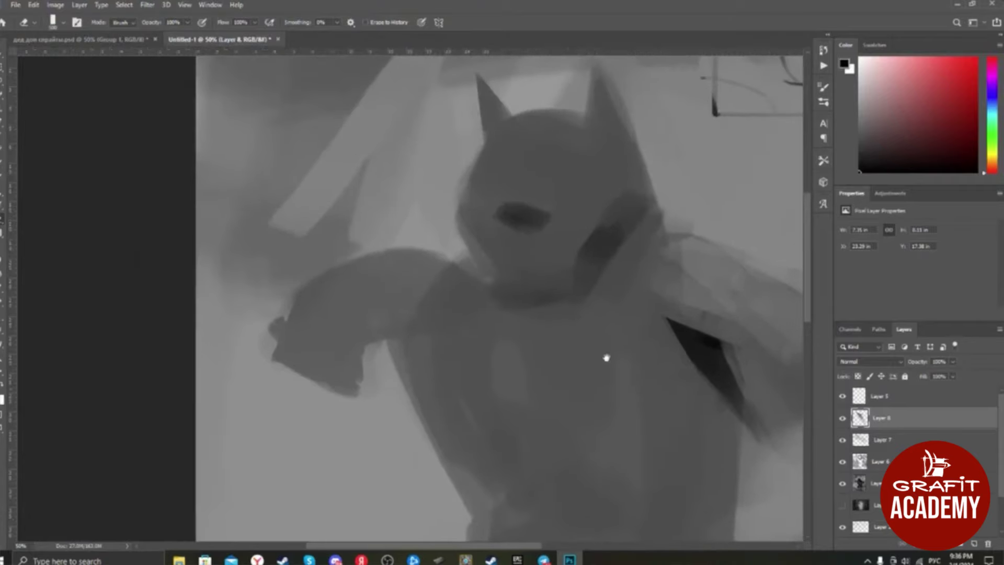
pyautogui.press('b')
pyautogui.click(871, 362)
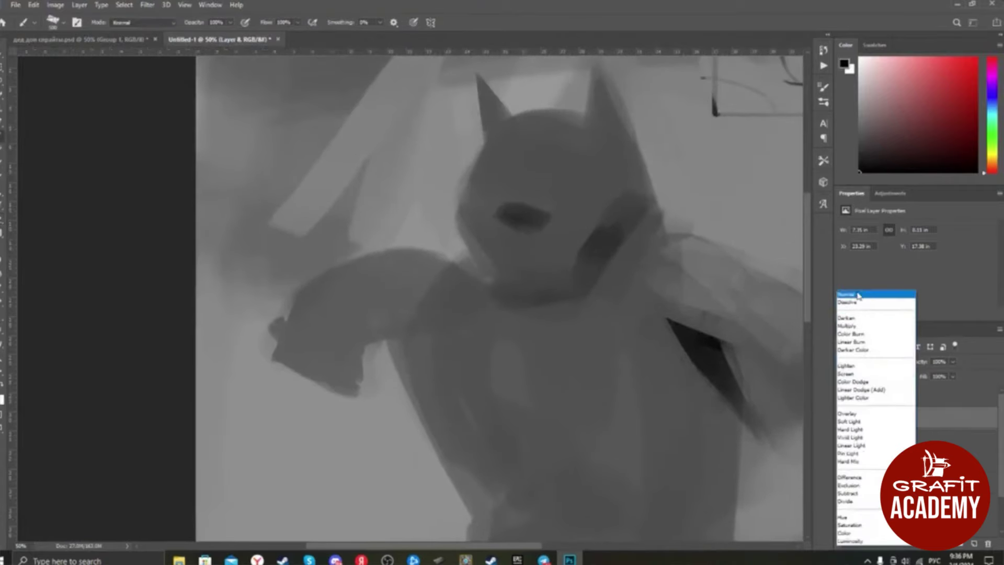
pyautogui.click(857, 303)
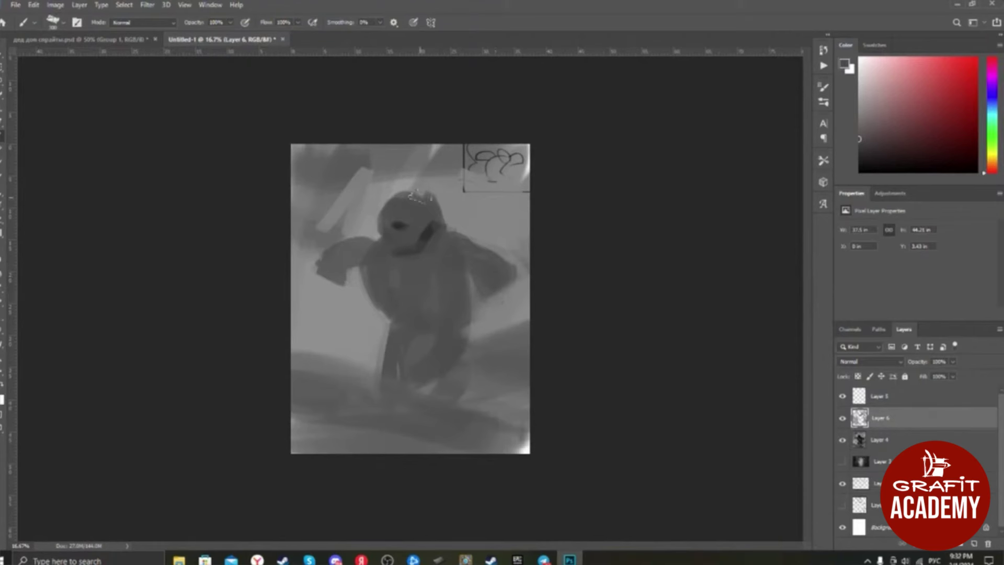
# Step: Try sampled dark gray strokes at the mouth corner and for an ear above the head, undoing the ear attempts
pyautogui.moveTo(434, 224); pyautogui.dragTo(425, 242)
pyautogui.keyDown('alt'); pyautogui.click(426, 209); pyautogui.keyUp('alt')
pyautogui.moveTo(426, 180)
pyautogui.mouseDown()
pyautogui.moveTo(426, 201)
pyautogui.moveTo(427, 174)
pyautogui.moveTo(428, 201)
pyautogui.moveTo(429, 183)
pyautogui.moveTo(444, 197)
pyautogui.moveTo(429, 174)
pyautogui.mouseUp()
pyautogui.hotkey('ctrl', 'z')
pyautogui.hotkey('ctrl', 'z')
pyautogui.hotkey('ctrl', 'z')
pyautogui.press(']')
pyautogui.press(']')
pyautogui.press(']')
pyautogui.hotkey('ctrl', 'z')
# Step: Paint a tall pointed ear on the head's right side with sampled grays, undoing the extra strokes
pyautogui.keyDown('alt'); pyautogui.click(443, 197); pyautogui.keyUp('alt')
pyautogui.moveTo(439, 219); pyautogui.dragTo(425, 163)
pyautogui.hotkey('ctrl', 'z')
pyautogui.hotkey('ctrl', 'z')
pyautogui.keyDown('alt'); pyautogui.click(440, 194); pyautogui.keyUp('alt')
pyautogui.keyDown('alt'); pyautogui.click(452, 222); pyautogui.keyUp('alt')
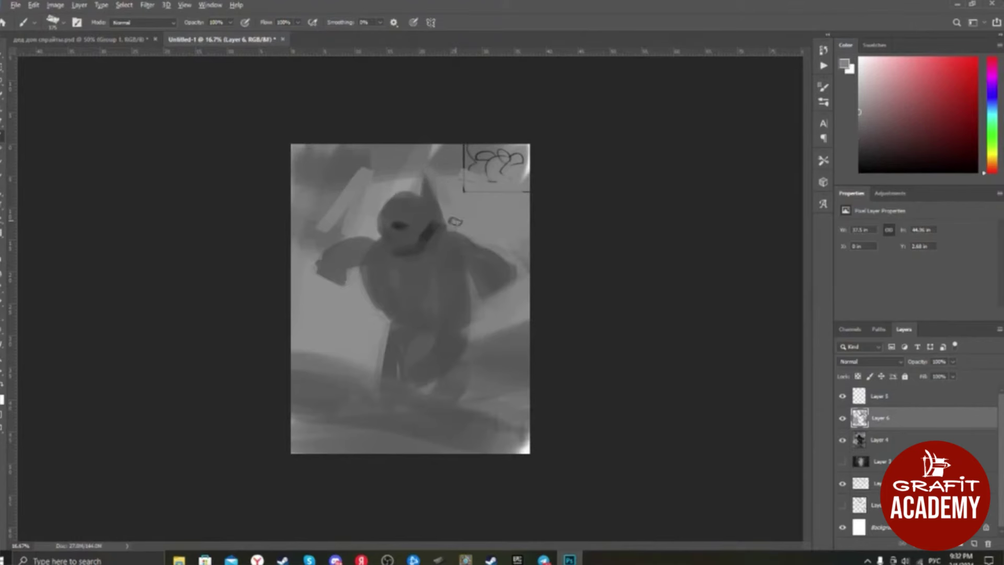
# Step: Try several small freehand selections around the eye, cheeks and chin of the bear's face, and deselect them
pyautogui.hotkey('ctrl', '+')
pyautogui.hotkey('ctrl', '+')
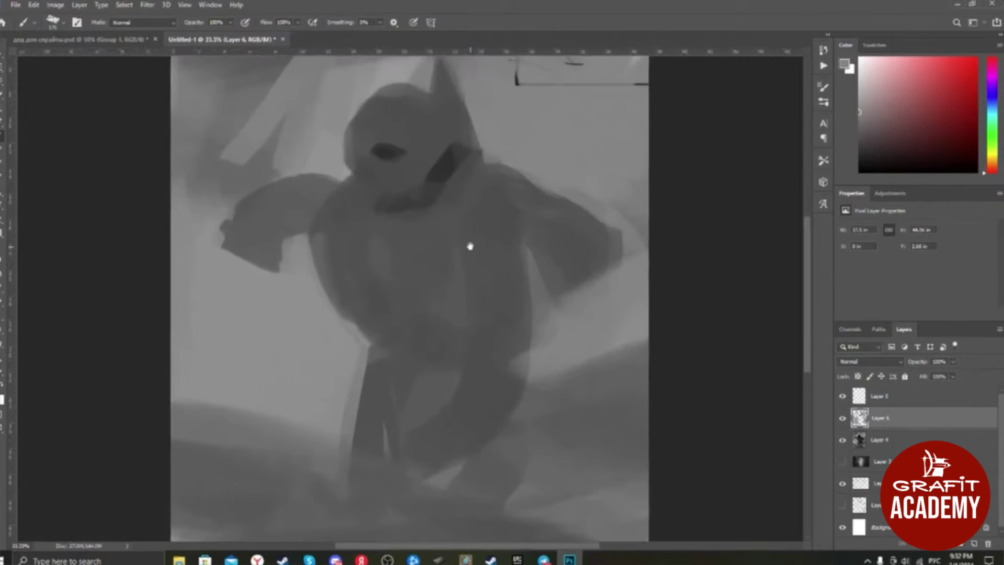
pyautogui.moveTo(468, 247); pyautogui.dragTo(583, 388)
pyautogui.moveTo(519, 261)
pyautogui.mouseDown()
pyautogui.moveTo(588, 295)
pyautogui.moveTo(579, 273)
pyautogui.moveTo(601, 259)
pyautogui.moveTo(604, 276)
pyautogui.mouseUp()
pyautogui.press('l')
pyautogui.moveTo(586, 316)
pyautogui.mouseDown()
pyautogui.moveTo(563, 298)
pyautogui.moveTo(615, 304)
pyautogui.moveTo(610, 292)
pyautogui.moveTo(586, 292)
pyautogui.mouseUp()
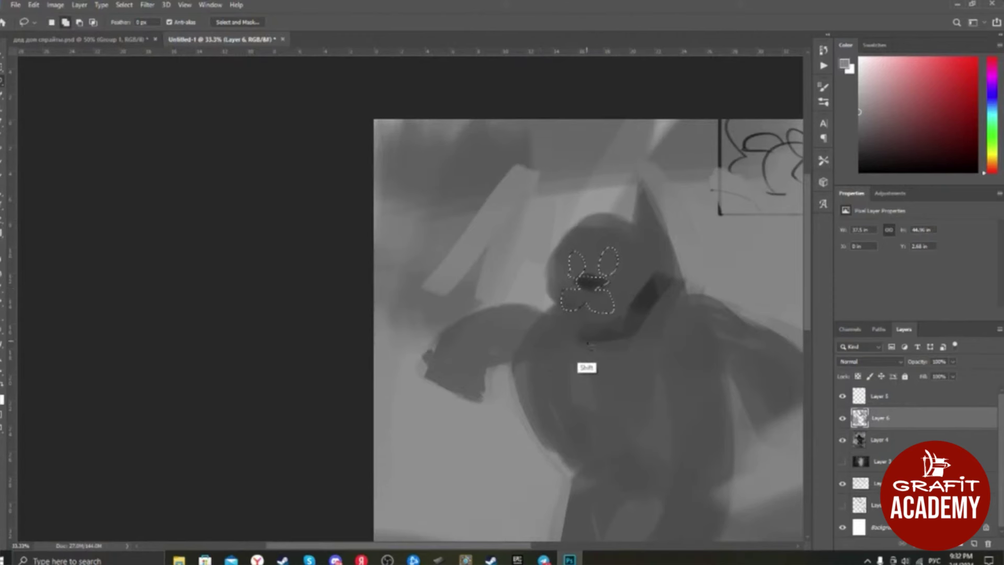
pyautogui.moveTo(585, 341)
pyautogui.mouseDown()
pyautogui.moveTo(580, 326)
pyautogui.moveTo(587, 342)
pyautogui.mouseUp()
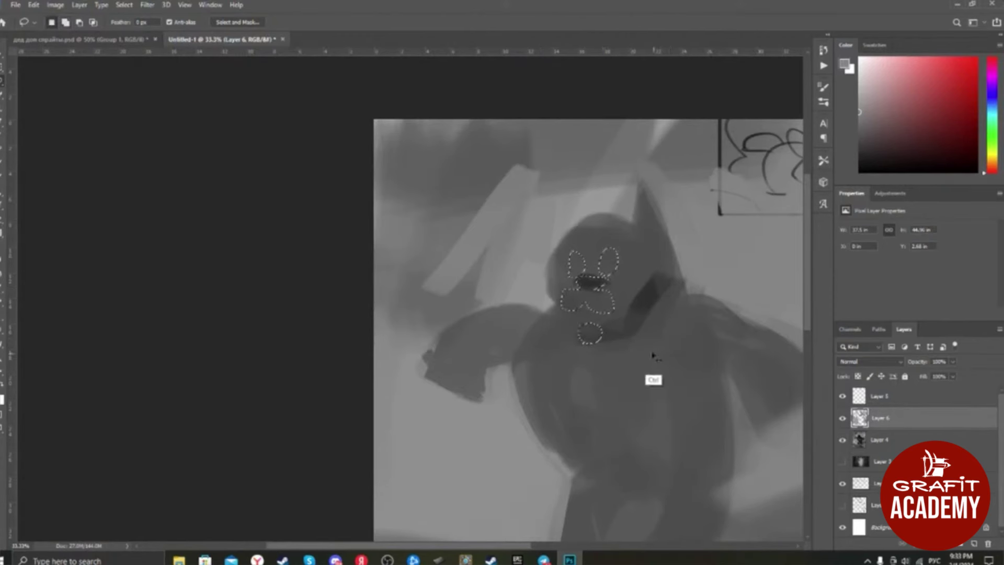
pyautogui.hotkey('ctrl', 'd')
# Step: Paint a narrower pointed ear on the left side of the bear's head and clean up its edge
pyautogui.press('b')
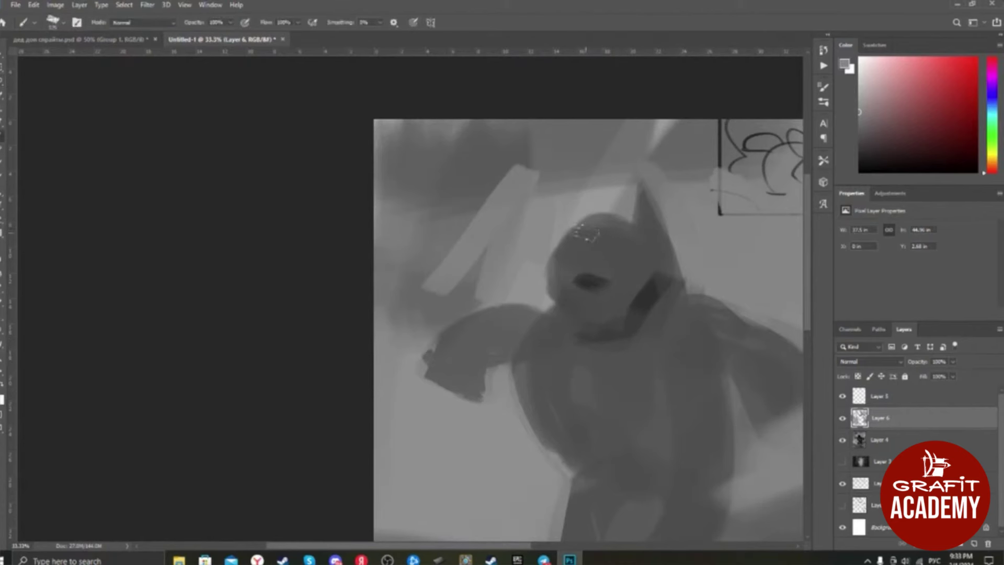
pyautogui.moveTo(550, 190)
pyautogui.mouseDown()
pyautogui.moveTo(575, 246)
pyautogui.moveTo(552, 201)
pyautogui.moveTo(554, 233)
pyautogui.mouseUp()
pyautogui.press('e')
pyautogui.press('b')
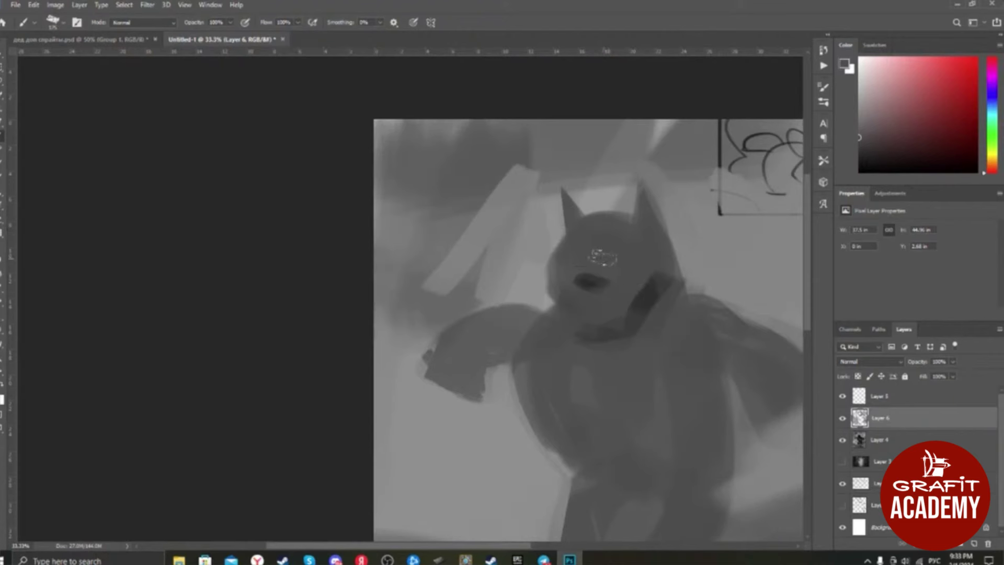
# Step: Compare the two-eared silhouette in the whole painting and up close, sampling the eye's dark gray
pyautogui.keyDown('alt'); pyautogui.click(589, 279); pyautogui.keyUp('alt')
pyautogui.hotkey('ctrl', '-')
pyautogui.hotkey('ctrl', '-')
pyautogui.hotkey('ctrl', '+')
pyautogui.hotkey('ctrl', '-')
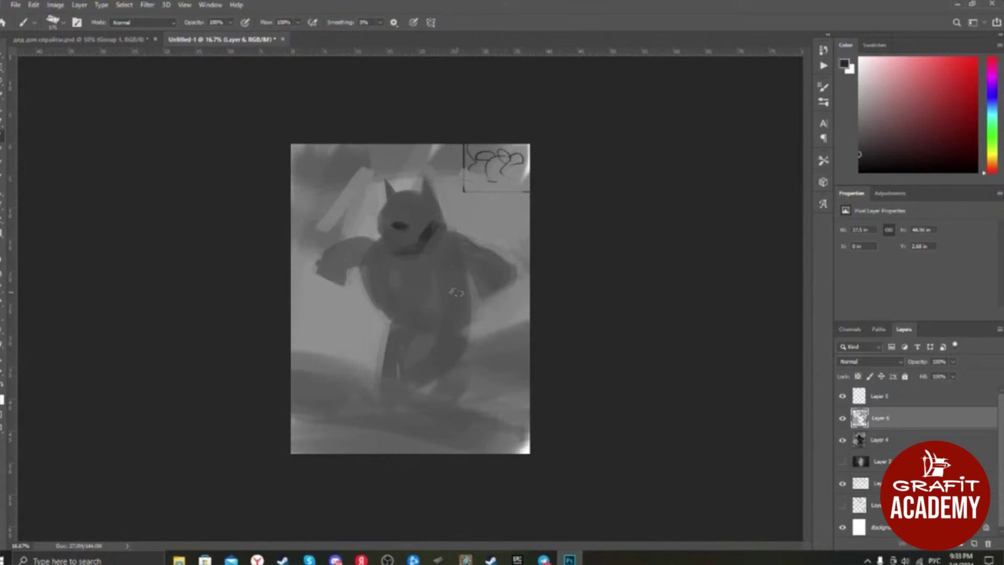
pyautogui.scroll(3, 459, 297)
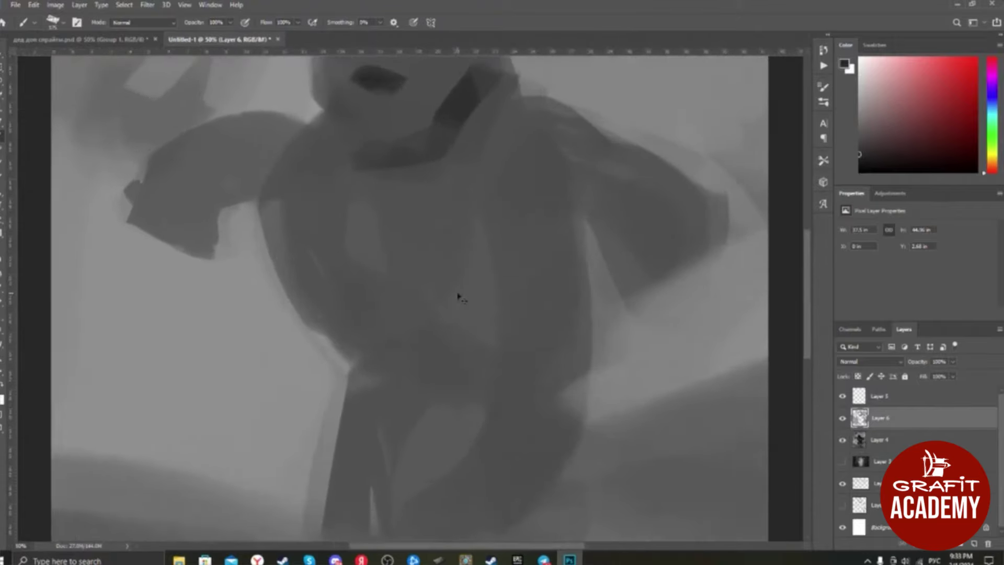
pyautogui.scroll(-3, 458, 295)
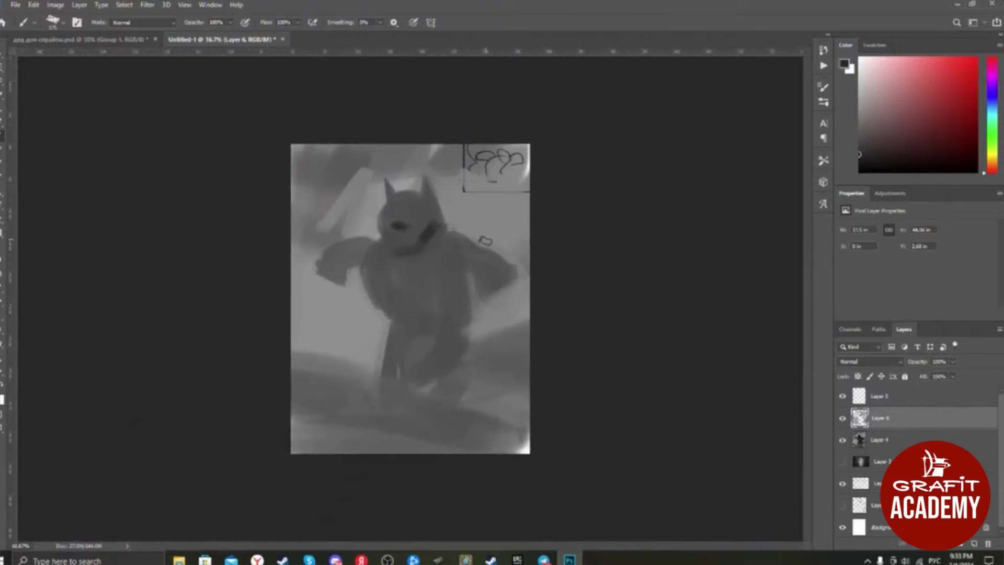
pyautogui.moveTo(493, 169); pyautogui.dragTo(486, 178)
# Step: Try cutting the torso's left contour inward with a freehand selection filled with sampled light background gray, and undo it
pyautogui.hotkey('ctrl', '+')
pyautogui.hotkey('ctrl', '+')
pyautogui.hotkey('ctrl', '+')
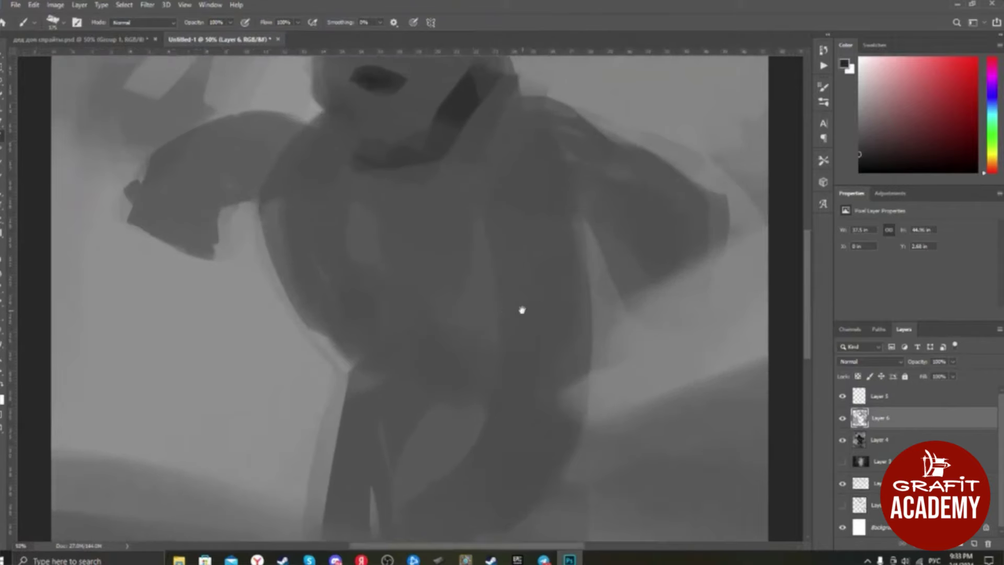
pyautogui.moveTo(432, 315); pyautogui.dragTo(557, 386)
pyautogui.press('l')
pyautogui.moveTo(412, 275)
pyautogui.mouseDown()
pyautogui.moveTo(503, 481)
pyautogui.moveTo(384, 247)
pyautogui.moveTo(476, 460)
pyautogui.moveTo(489, 463)
pyautogui.mouseUp()
pyautogui.press('b')
pyautogui.keyDown('alt'); pyautogui.click(394, 349); pyautogui.keyUp('alt')
pyautogui.hotkey('ctrl', 'd')
pyautogui.hotkey('ctrl', '-')
pyautogui.hotkey('ctrl', '-')
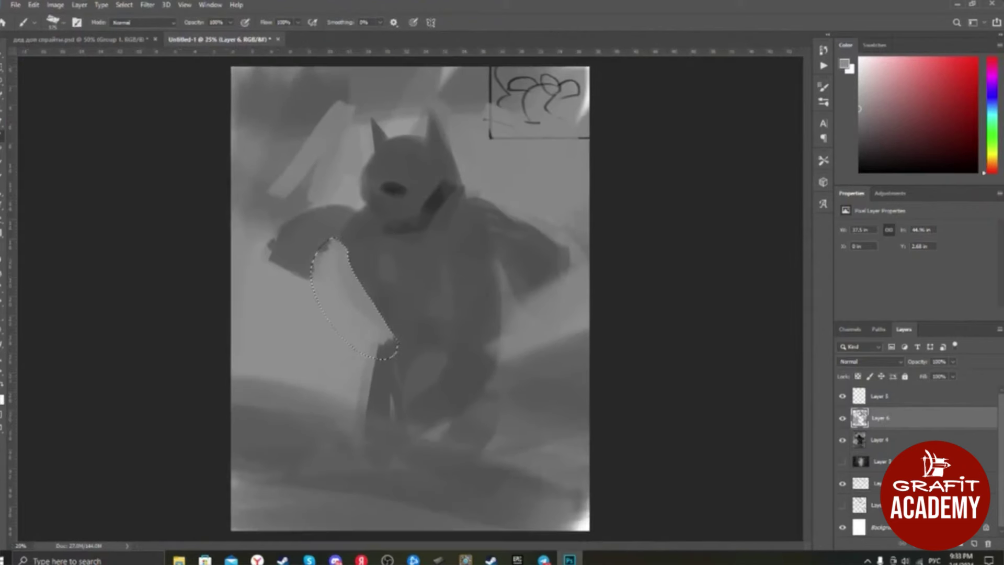
pyautogui.hotkey('ctrl', 'z')
pyautogui.hotkey('ctrl', '-')
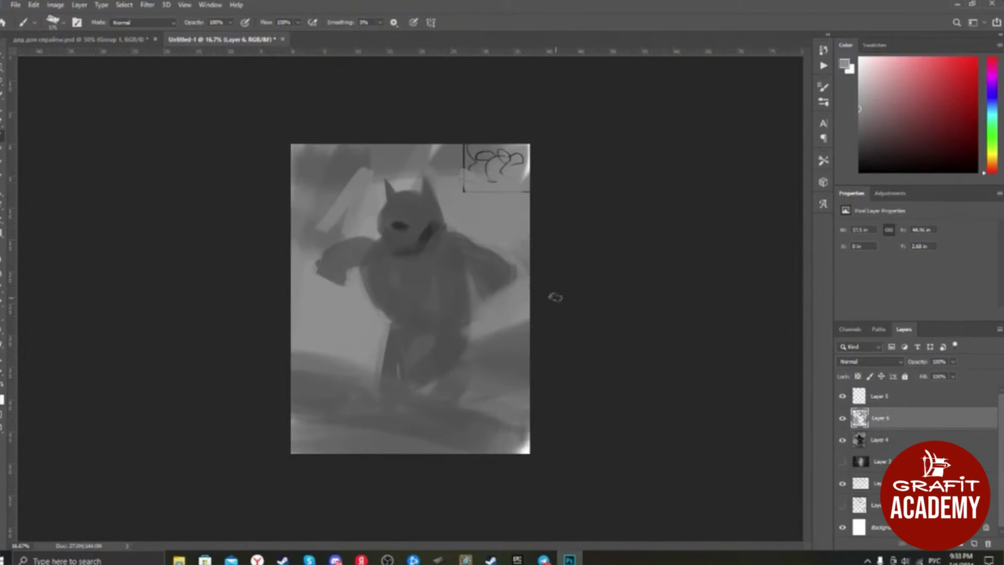
# Step: Sample dark grays around the mouth and rework the shadow along the bear's lower jaw
pyautogui.hotkey('ctrl', '+')
pyautogui.hotkey('ctrl', '+')
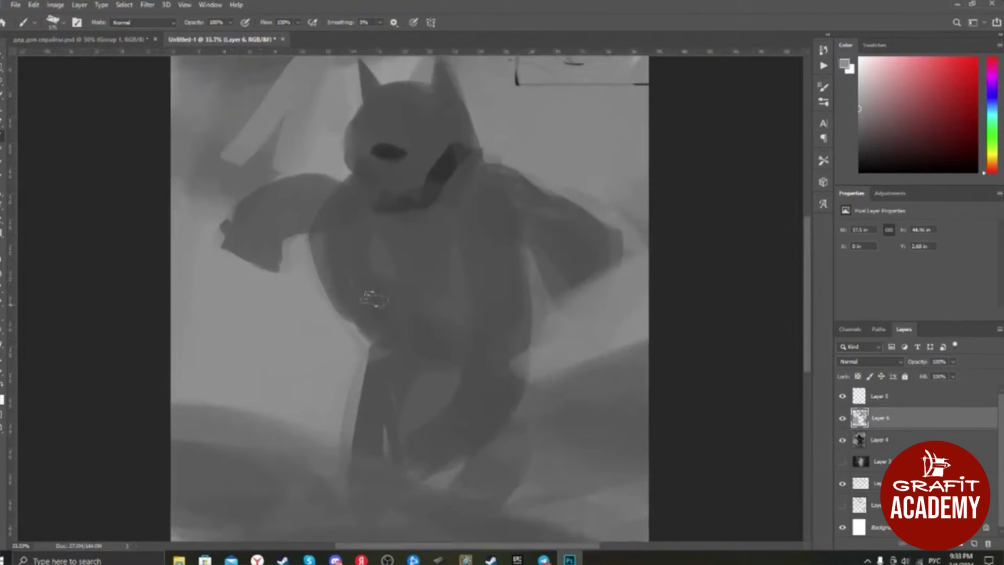
pyautogui.moveTo(412, 259); pyautogui.dragTo(506, 379)
pyautogui.keyDown('alt'); pyautogui.click(494, 320); pyautogui.keyUp('alt')
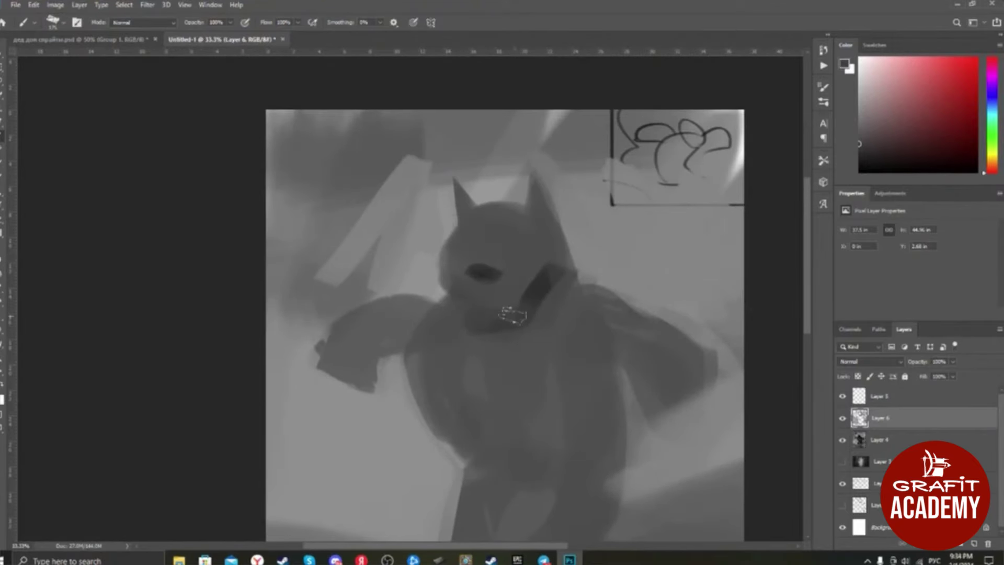
pyautogui.keyDown('alt'); pyautogui.click(484, 296); pyautogui.keyUp('alt')
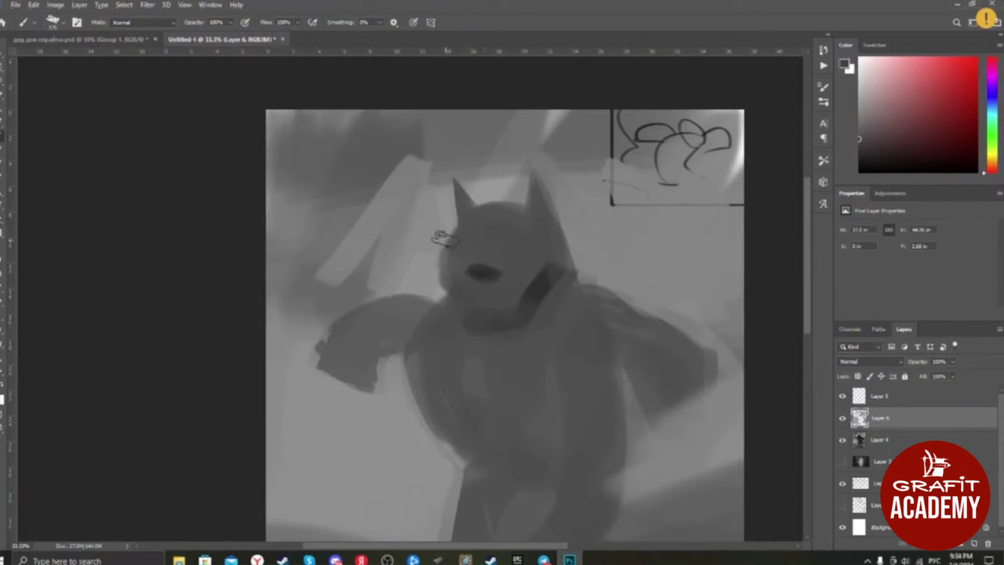
# Step: Trim the head's left cheek with sampled background gray and soften the jaw and mouth shadow with sampled face gray
pyautogui.keyDown('alt'); pyautogui.click(432, 273); pyautogui.keyUp('alt')
pyautogui.hotkey('ctrl', 'z')
pyautogui.moveTo(444, 228); pyautogui.dragTo(423, 275)
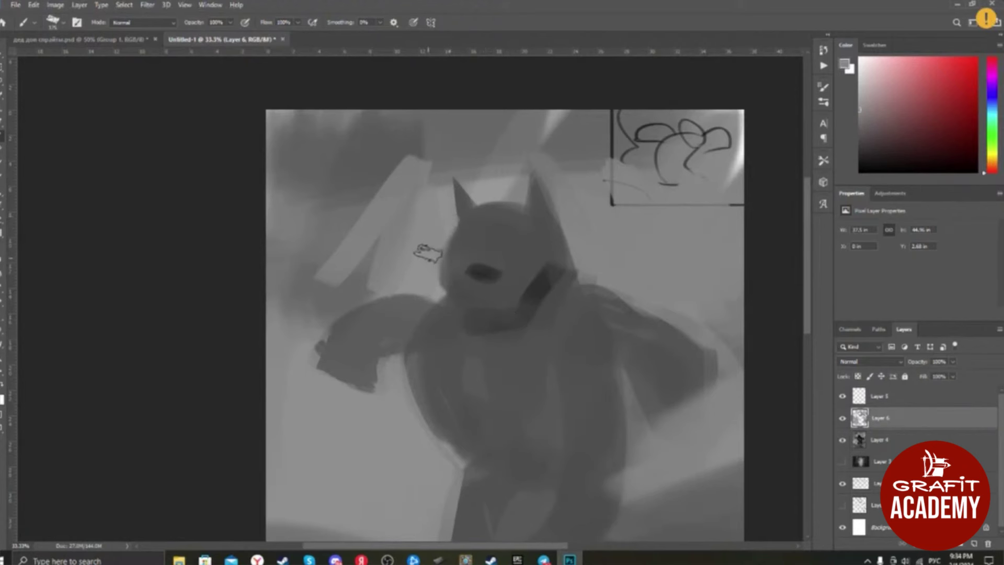
pyautogui.keyDown('alt'); pyautogui.click(455, 273); pyautogui.keyUp('alt')
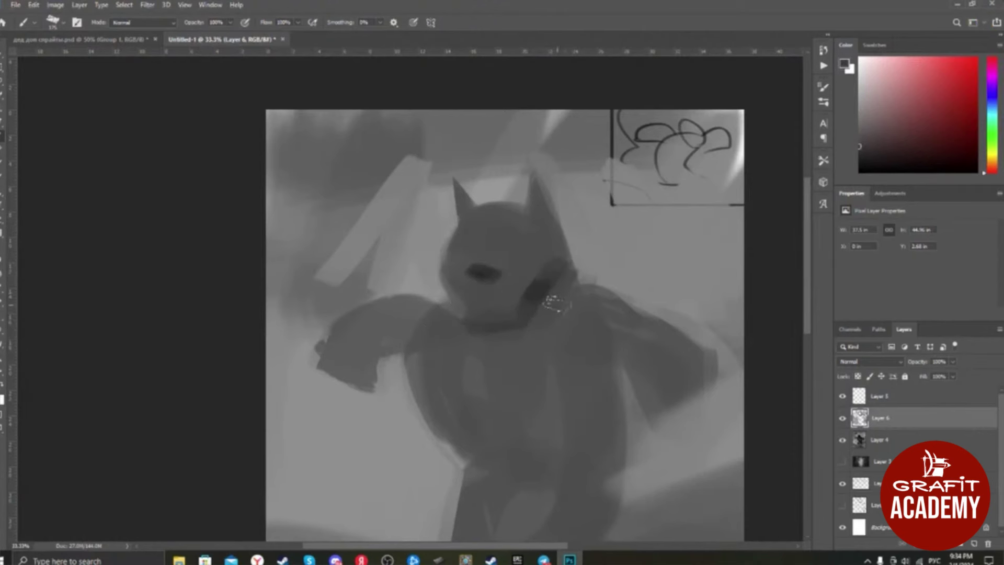
# Step: Try a freehand selection around the tip of the taller ear, and deselect it
pyautogui.press('l')
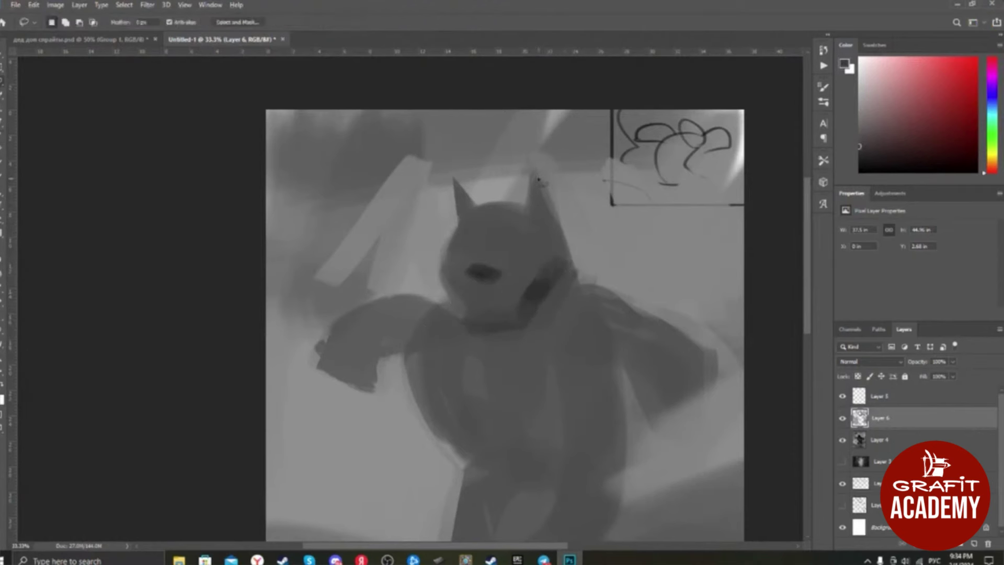
pyautogui.moveTo(534, 172)
pyautogui.mouseDown()
pyautogui.moveTo(580, 270)
pyautogui.moveTo(680, 339)
pyautogui.moveTo(704, 413)
pyautogui.moveTo(562, 287)
pyautogui.moveTo(475, 336)
pyautogui.moveTo(469, 222)
pyautogui.moveTo(544, 214)
pyautogui.mouseUp()
pyautogui.hotkey('ctrl', 'd')
pyautogui.press('ctrl')
pyautogui.press('shift')
# Step: Examine the bear's silhouette and head at whole-canvas view and up close
pyautogui.hotkey('ctrl', '-')
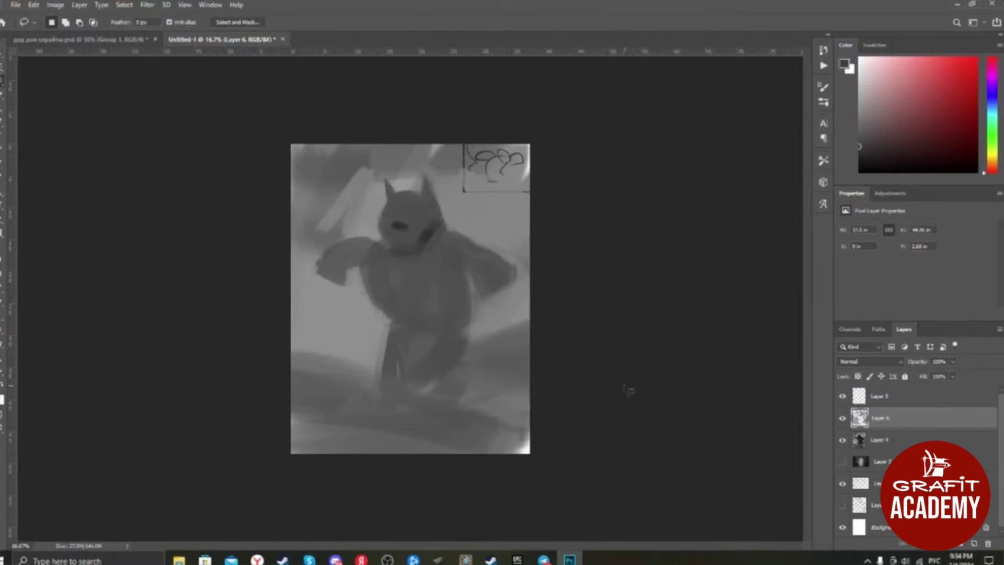
pyautogui.hotkey('ctrl', '+')
pyautogui.hotkey('ctrl', '+')
pyautogui.hotkey('ctrl', '+')
pyautogui.hotkey('ctrl', '+')
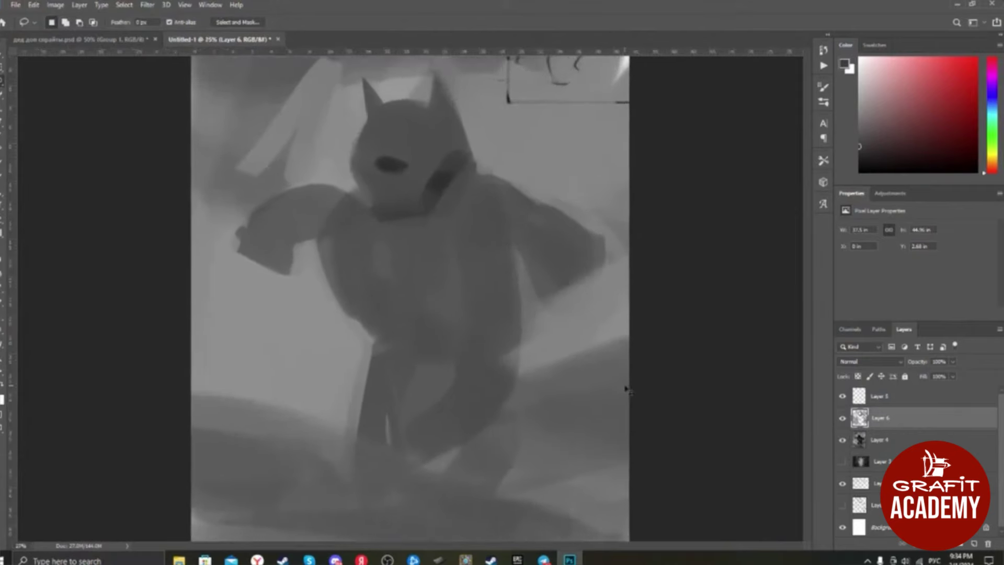
pyautogui.moveTo(477, 226); pyautogui.dragTo(562, 401)
pyautogui.hotkey('ctrl', '-')
pyautogui.hotkey('ctrl', '-')
pyautogui.hotkey('ctrl', '-')
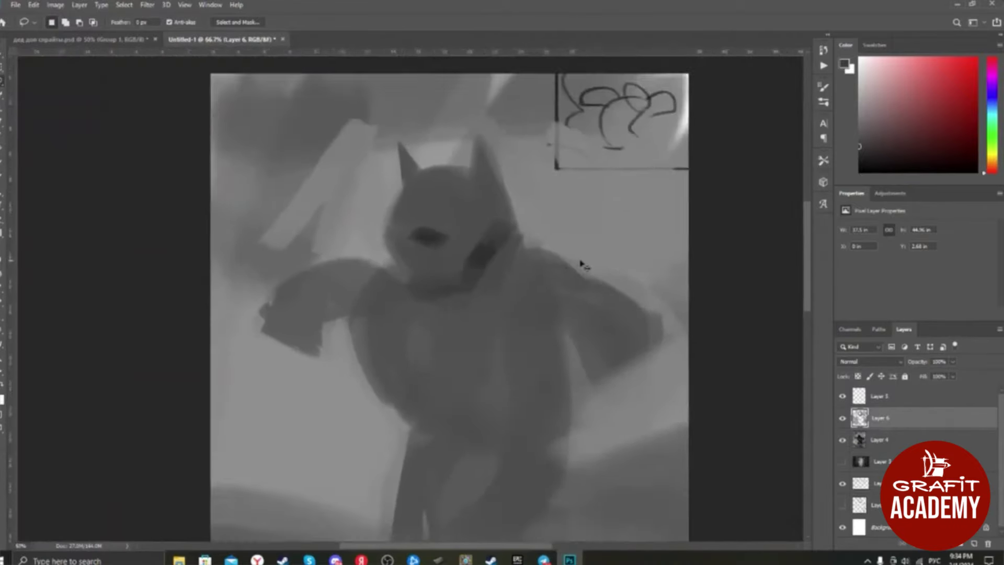